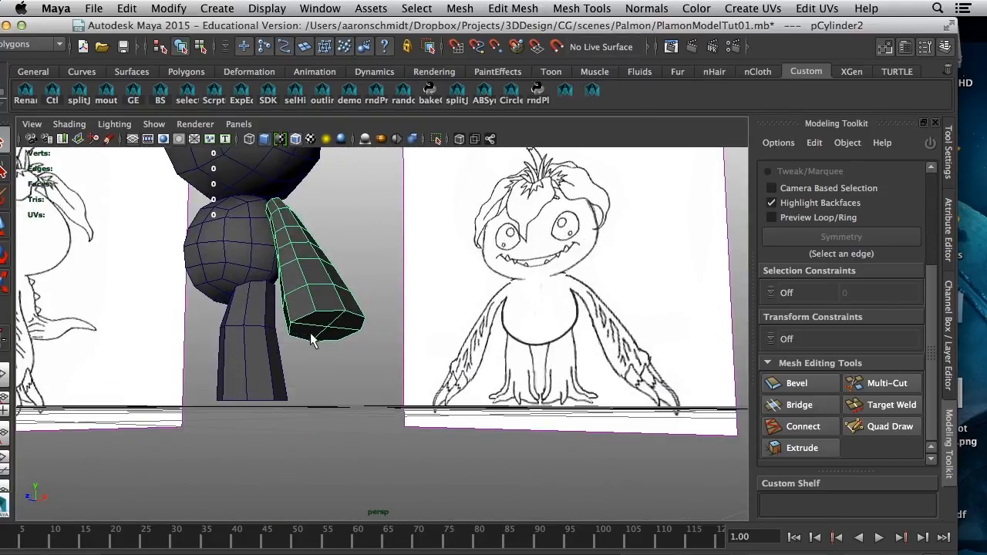
Create a polygon cylinder at the scene origin to serve as the character's finger.
{"action": "left_click_drag", "start_coordinate": [118, 27], "coordinate": [130, 27]}
{"action": "mouse_move", "coordinate": [318, 294]}
{"action": "left_mouse_down", "text": "alt"}
{"action": "mouse_move", "coordinate": [282, 326]}
{"action": "mouse_move", "coordinate": [278, 358]}
{"action": "mouse_move", "coordinate": [208, 363]}
{"action": "left_mouse_up", "text": "alt"}
{"action": "left_click", "coordinate": [215, 9]}
{"action": "mouse_move", "coordinate": [225, 50]}
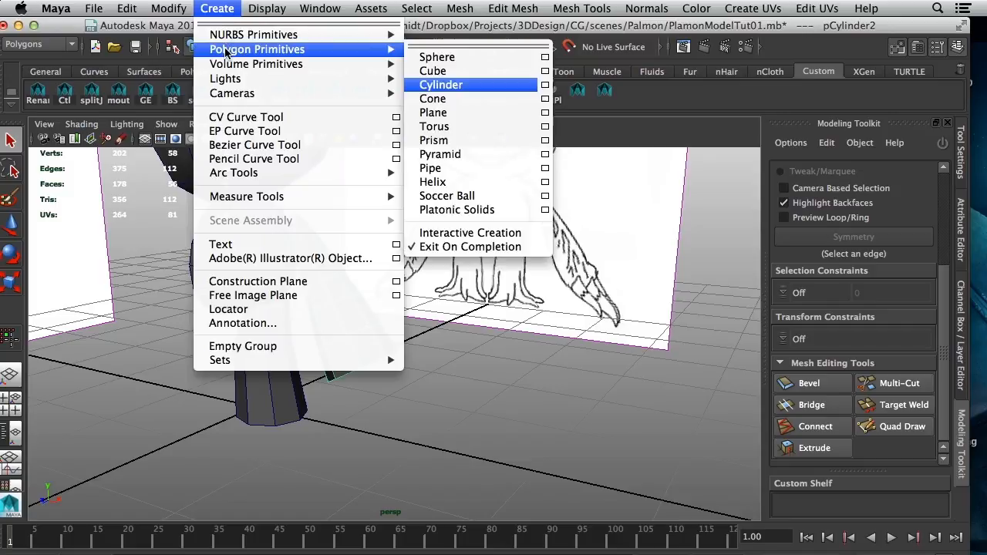
{"action": "left_click", "coordinate": [493, 86]}
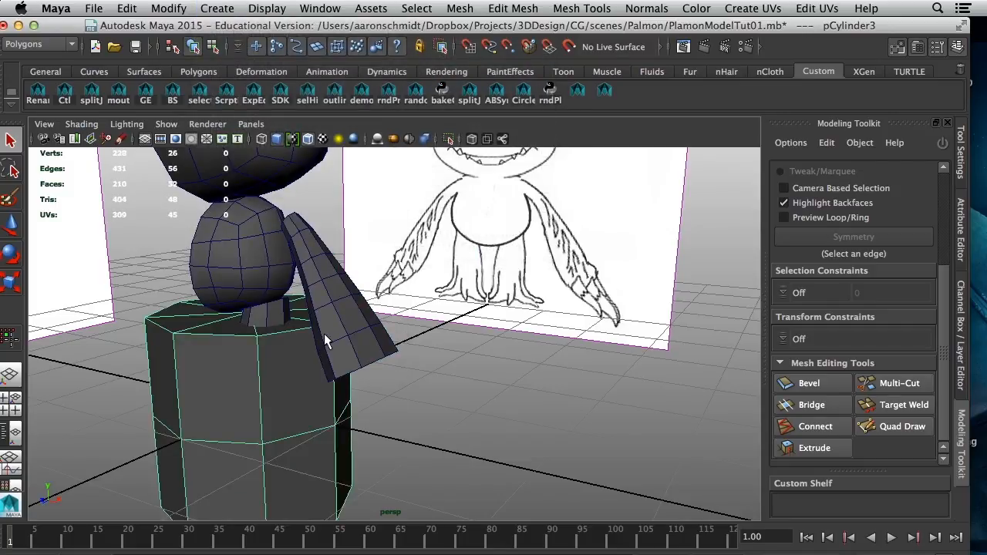
Scale the new cylinder uniformly to about 0.437, move it to about X 1.67, and display its construction settings.
{"action": "key", "text": "r"}
{"action": "left_click_drag", "start_coordinate": [258, 407], "coordinate": [174, 403]}
{"action": "key", "text": "w"}
{"action": "left_click_drag", "start_coordinate": [312, 422], "coordinate": [452, 454]}
{"action": "left_click", "coordinate": [963, 303]}
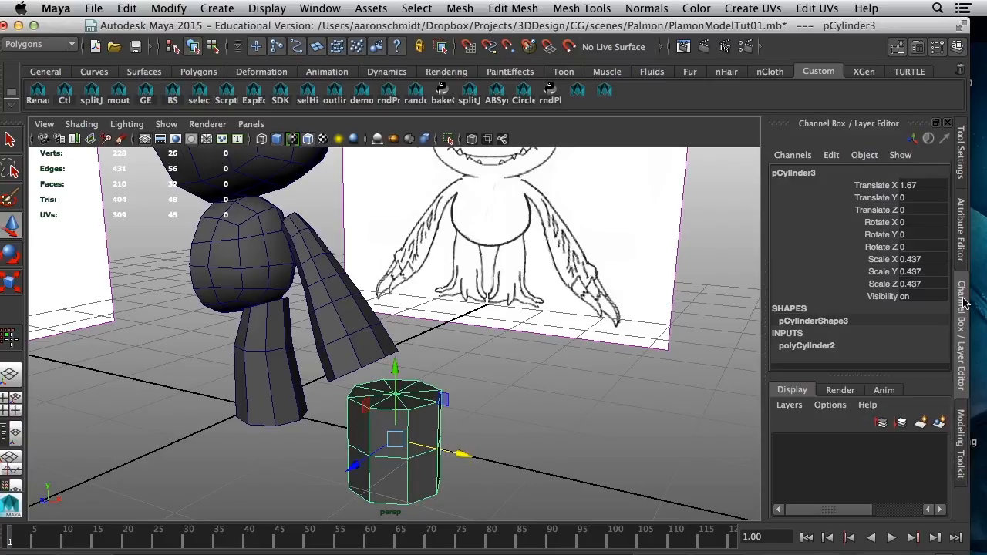
{"action": "left_click", "coordinate": [764, 346]}
{"action": "scroll", "coordinate": [836, 344], "scroll_direction": "down", "scroll_amount": 2}
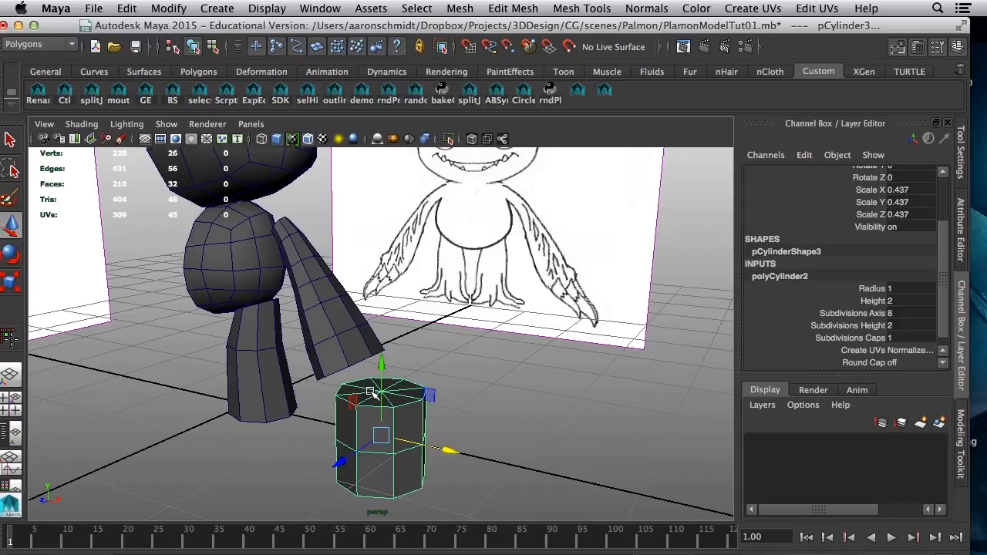
Delete every other spoke edge on the cylinder's top cap, four edges in all.
{"action": "left_click_drag", "start_coordinate": [430, 398], "coordinate": [445, 436], "text": "alt"}
{"action": "middle_click_drag", "start_coordinate": [414, 403], "coordinate": [396, 288], "text": "alt"}
{"action": "right_click_drag", "start_coordinate": [396, 288], "coordinate": [463, 306], "text": "alt"}
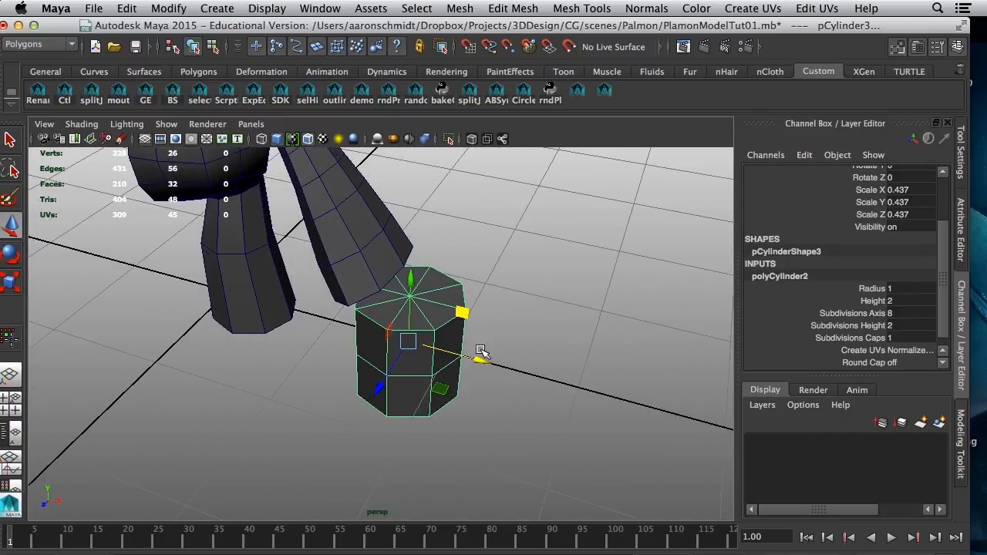
{"action": "left_click_drag", "start_coordinate": [479, 352], "coordinate": [401, 308], "text": "alt"}
{"action": "right_click_drag", "start_coordinate": [414, 263], "coordinate": [413, 225]}
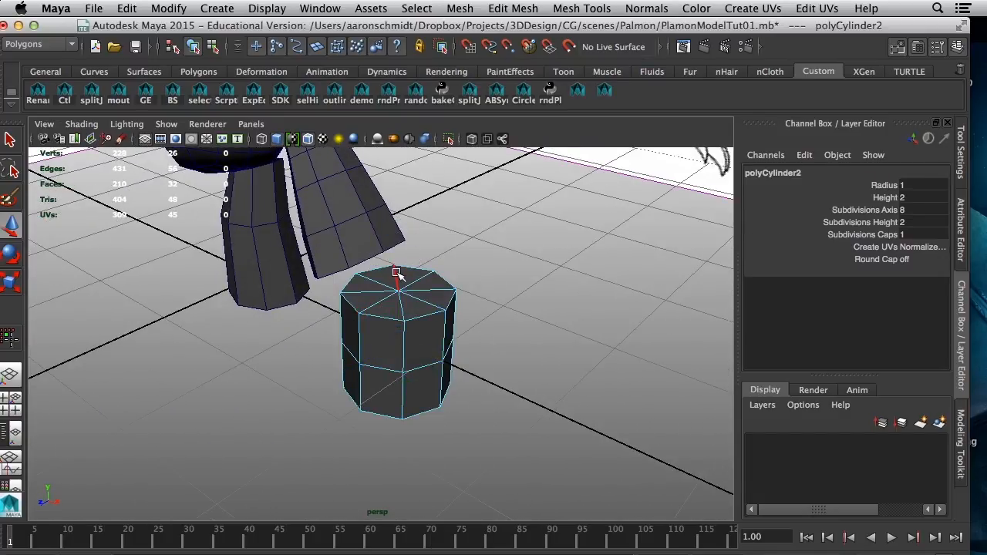
{"action": "left_click", "coordinate": [395, 274]}
{"action": "key", "text": "q"}
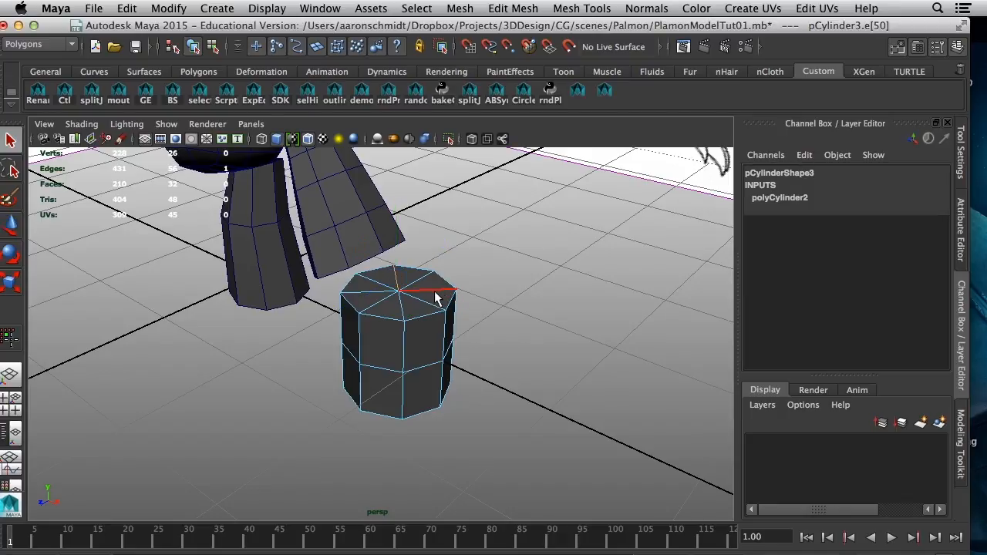
{"action": "left_click", "coordinate": [439, 292]}
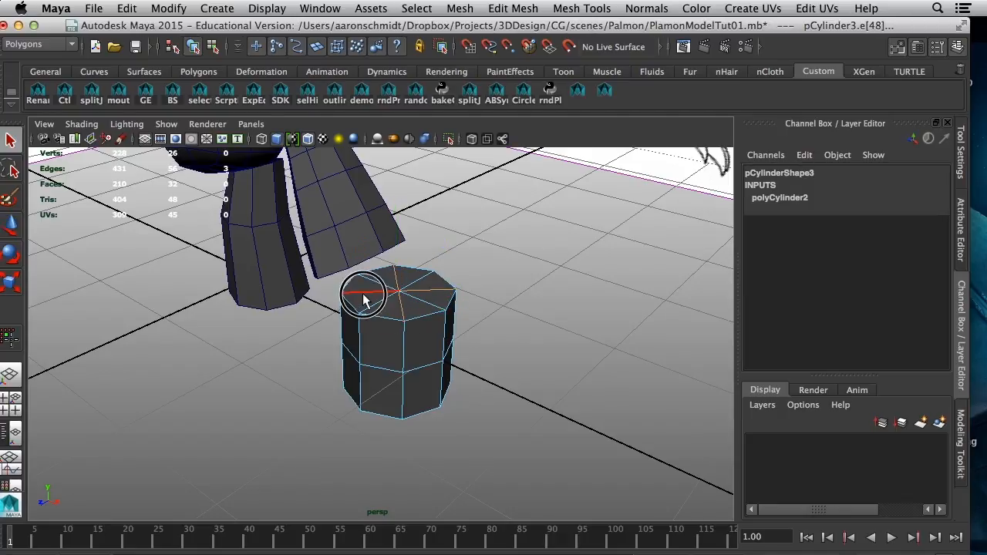
{"action": "left_click_drag", "start_coordinate": [411, 341], "coordinate": [319, 326], "text": "alt"}
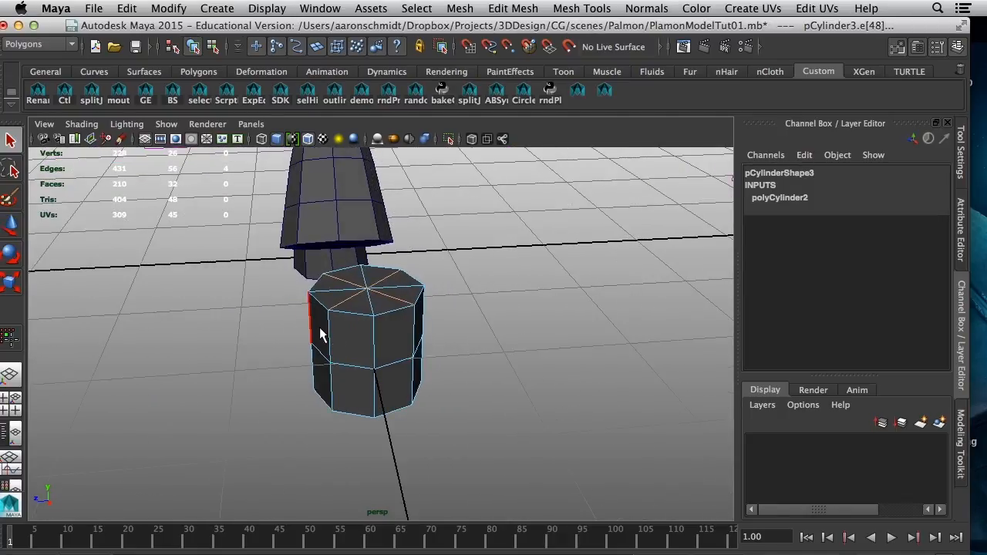
{"action": "key", "text": "Delete"}
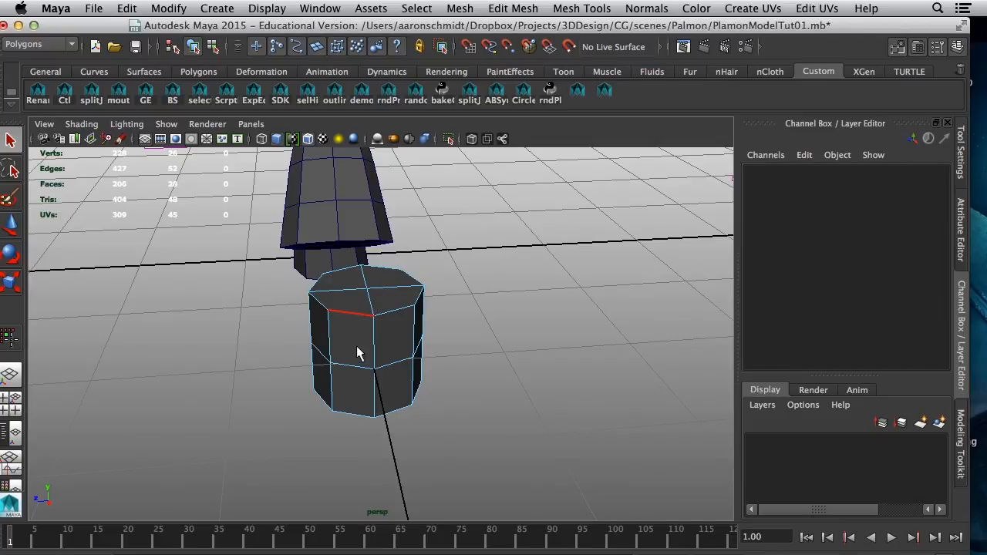
Delete every other spoke edge on the cylinder's bottom cap, four edges in all.
{"action": "left_click_drag", "start_coordinate": [357, 352], "coordinate": [353, 227], "text": "alt"}
{"action": "left_click", "coordinate": [385, 310]}
{"action": "left_click", "coordinate": [348, 311], "text": "shift"}
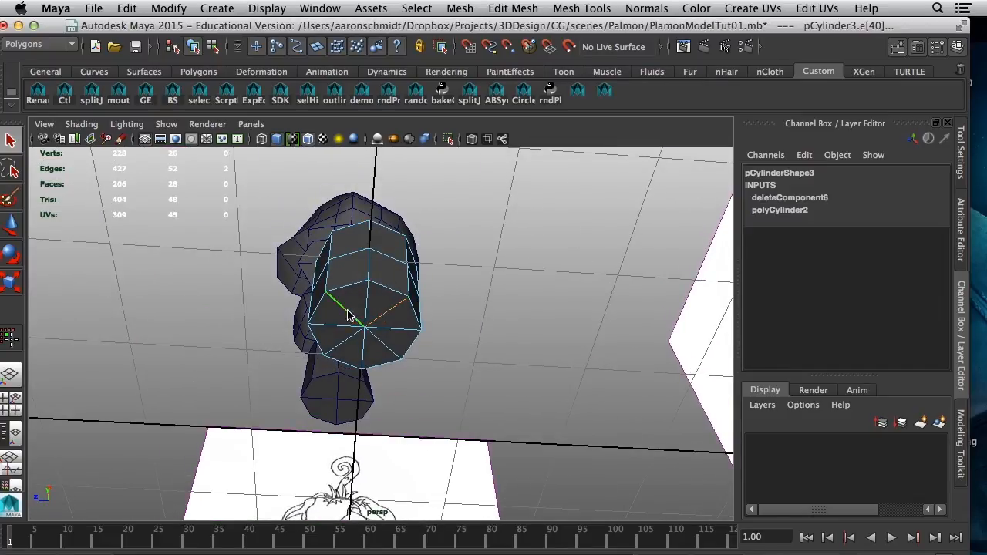
{"action": "left_click", "coordinate": [347, 340], "text": "shift"}
{"action": "left_click", "coordinate": [378, 342], "text": "shift"}
{"action": "key", "text": "Delete"}
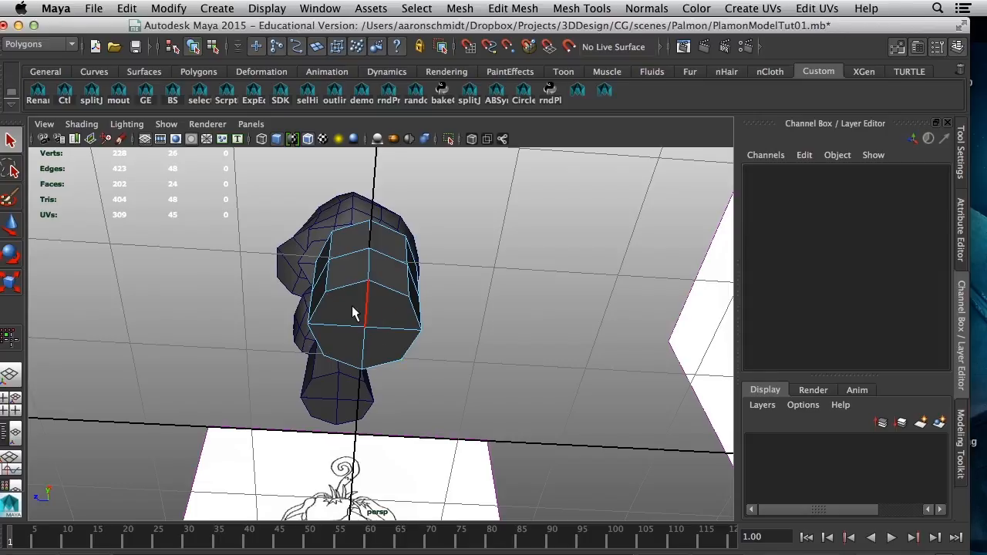
Return the cylinder to object mode and scale it into a thin finger, about X 0.123, Y 0.222, Z 0.069.
{"action": "left_click_drag", "start_coordinate": [346, 312], "coordinate": [381, 346], "text": "alt"}
{"action": "right_click_drag", "start_coordinate": [378, 266], "coordinate": [451, 242]}
{"action": "left_click", "coordinate": [392, 307]}
{"action": "key", "text": "r"}
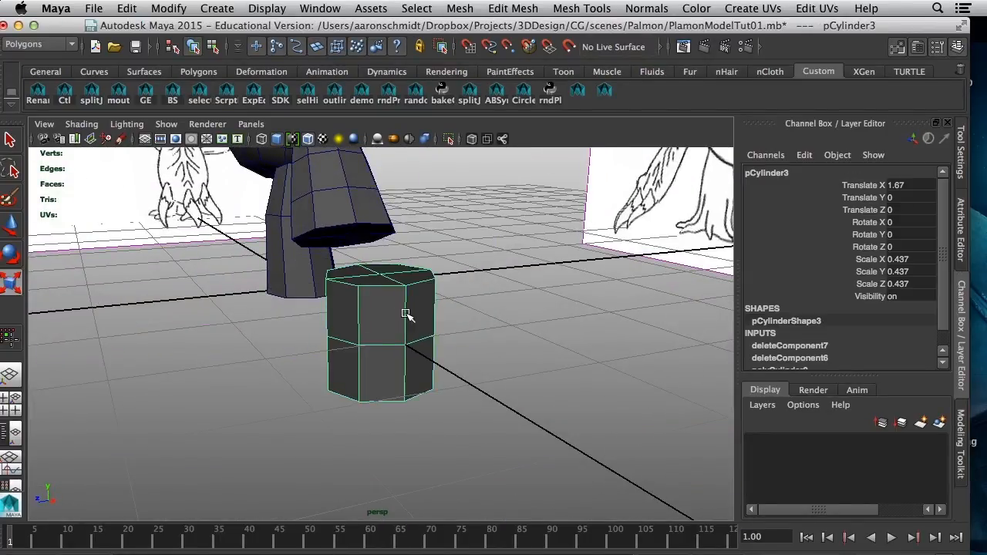
{"action": "mouse_move", "coordinate": [317, 335]}
{"action": "middle_mouse_down"}
{"action": "mouse_move", "coordinate": [340, 334]}
{"action": "mouse_move", "coordinate": [320, 337]}
{"action": "middle_mouse_up"}
{"action": "left_click_drag", "start_coordinate": [319, 337], "coordinate": [365, 334]}
{"action": "left_click_drag", "start_coordinate": [380, 287], "coordinate": [380, 244]}
{"action": "left_click_drag", "start_coordinate": [336, 327], "coordinate": [316, 219], "text": "alt"}
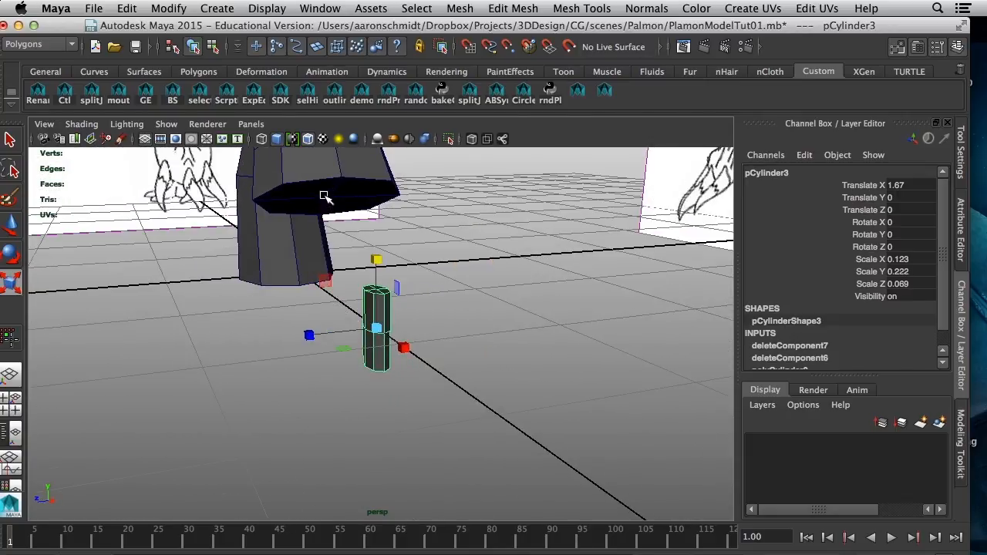
{"action": "left_click_drag", "start_coordinate": [352, 297], "coordinate": [355, 310], "text": "alt"}
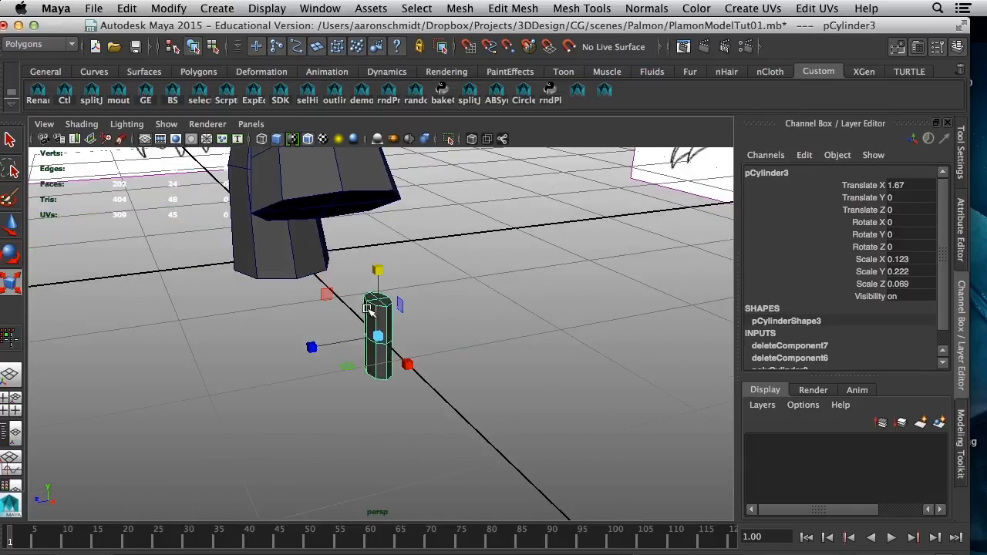
Snap the finger cylinder's pivot to the centre vertex of its top cap.
{"action": "key", "text": "Insert"}
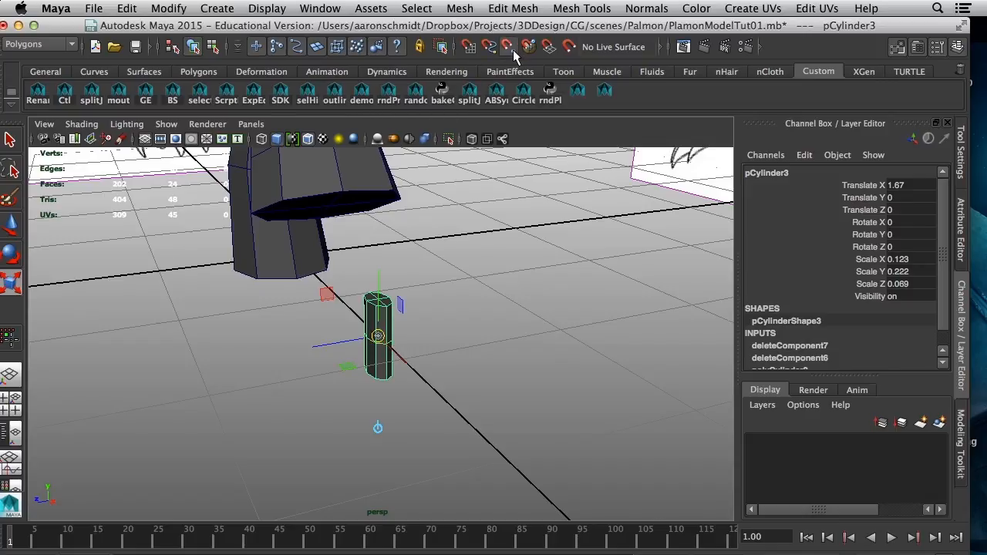
{"action": "key", "text": "v"}
{"action": "left_click_drag", "start_coordinate": [379, 339], "coordinate": [378, 306]}
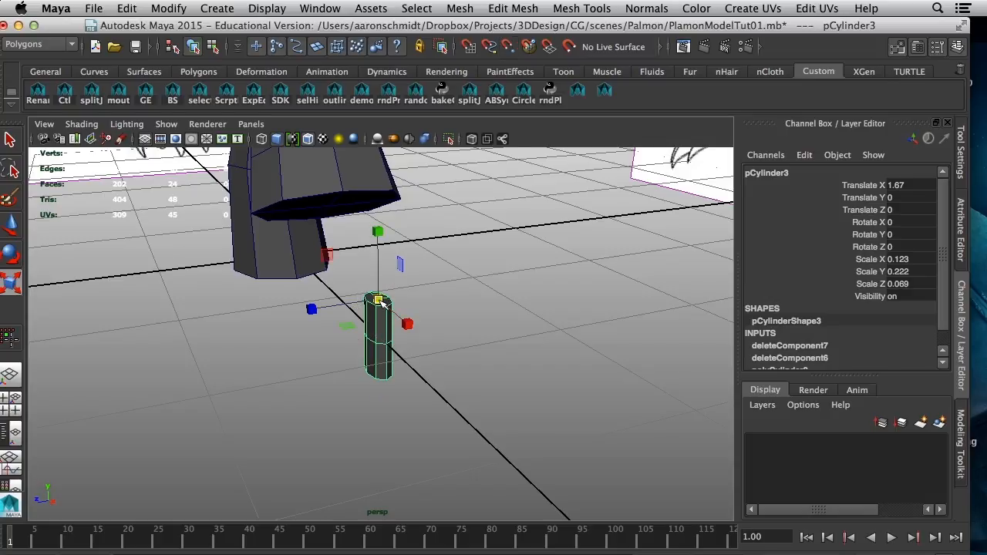
{"action": "key", "text": "Insert"}
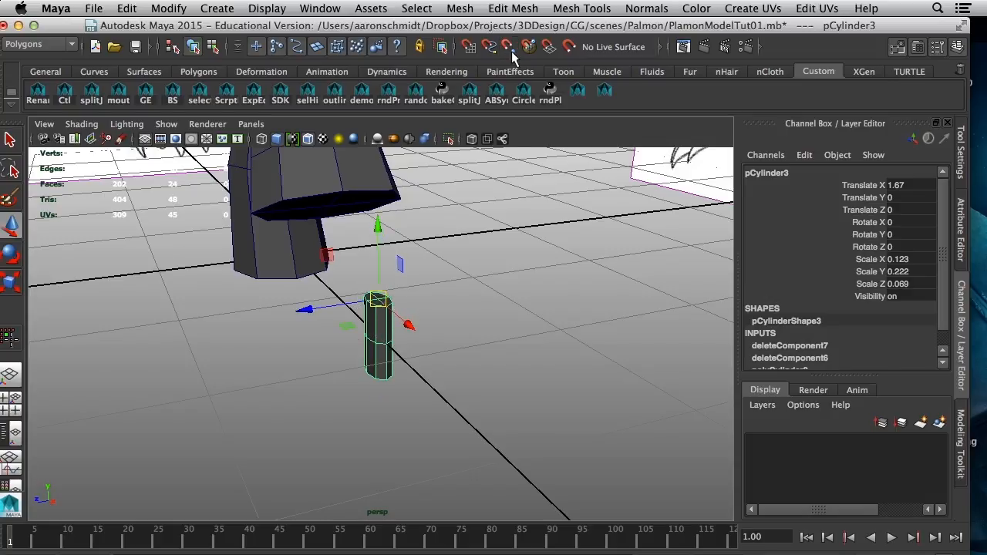
Snap the finger cylinder onto the arm's lower end and rotate it about Z to about 30.7 degrees.
{"action": "key", "text": "v"}
{"action": "left_click_drag", "start_coordinate": [378, 298], "coordinate": [343, 166]}
{"action": "key", "text": "e"}
{"action": "key", "text": "w"}
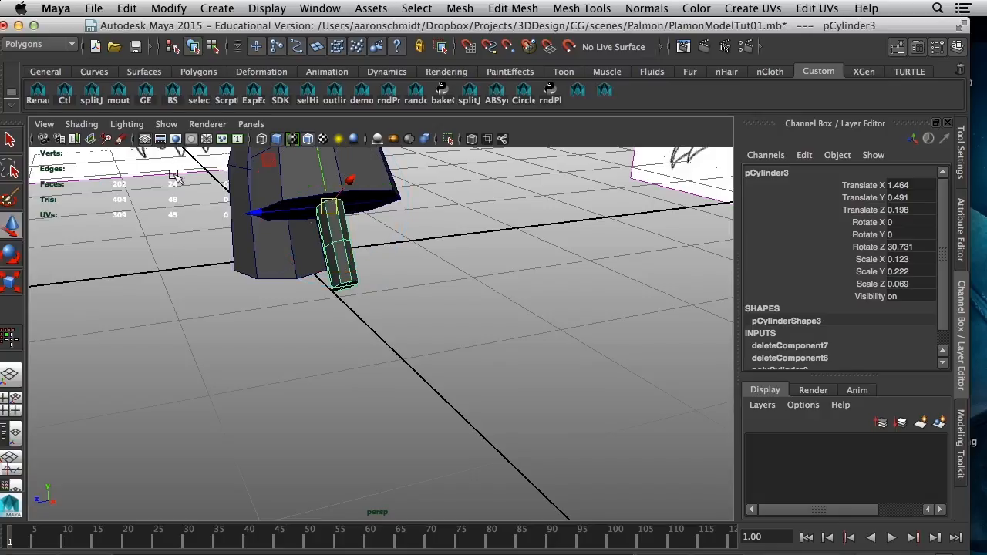
Switch the Move tool's axis to World and back to Object.
{"action": "double_click", "coordinate": [9, 225]}
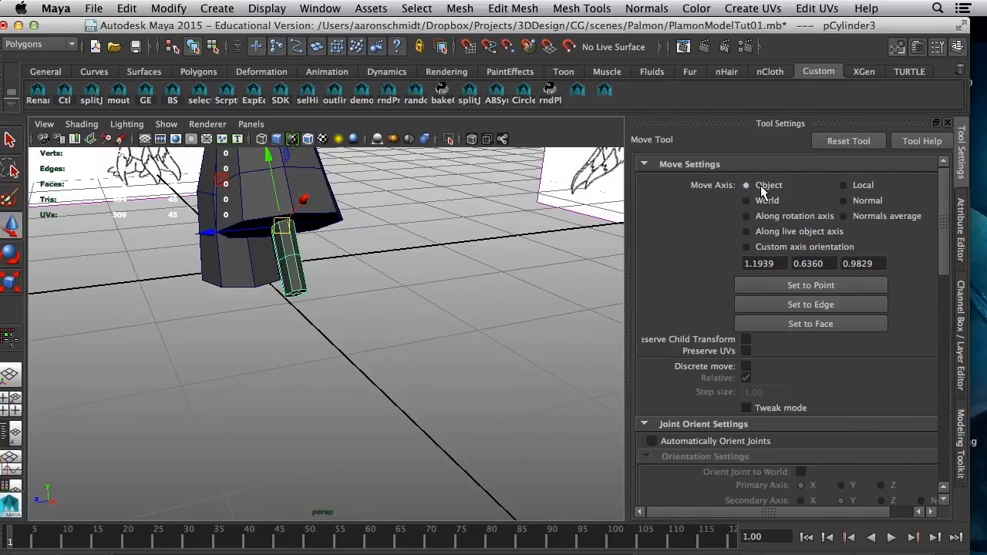
{"action": "left_click", "coordinate": [745, 200]}
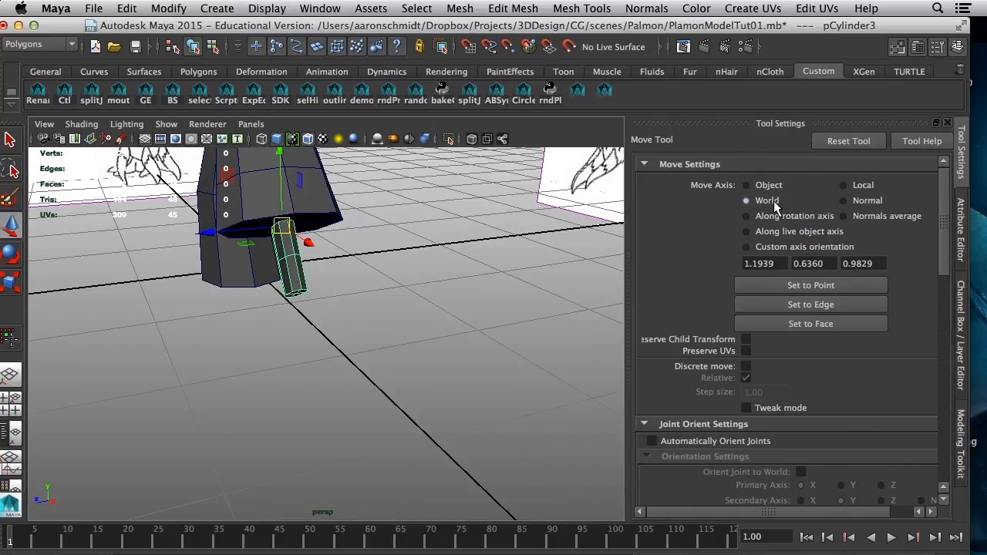
{"action": "left_click_drag", "start_coordinate": [347, 343], "coordinate": [419, 337], "text": "alt"}
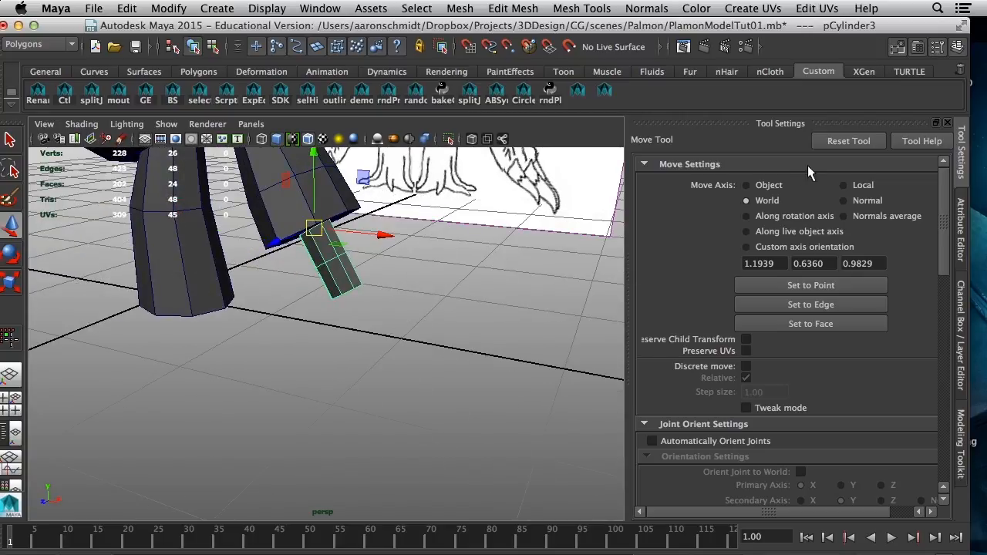
{"action": "left_click", "coordinate": [765, 185]}
Move the finger cylinder down along its own axis, clear of the arm's end, and scale it up slightly.
{"action": "left_click_drag", "start_coordinate": [279, 160], "coordinate": [296, 191]}
{"action": "key", "text": "r"}
{"action": "left_click_drag", "start_coordinate": [330, 262], "coordinate": [351, 265]}
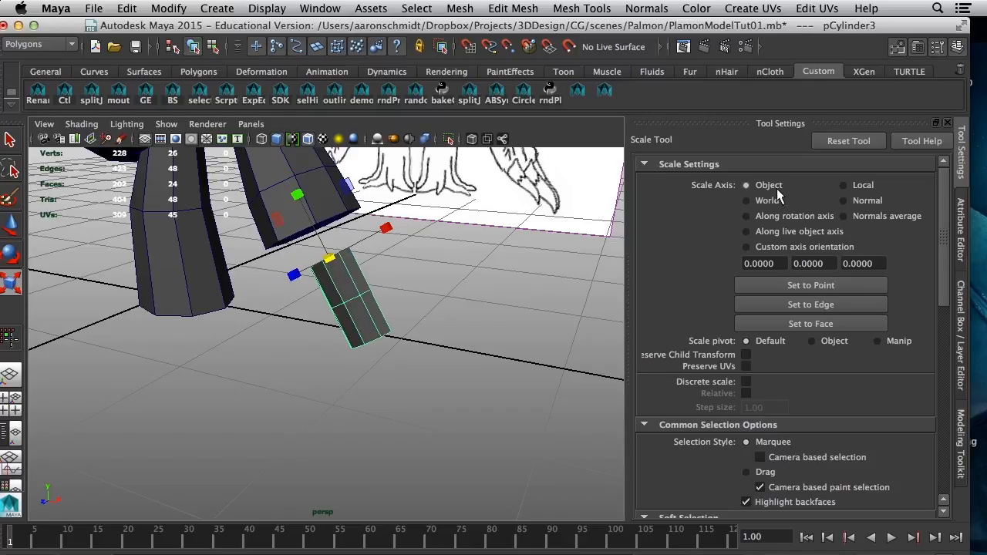
{"action": "left_click_drag", "start_coordinate": [318, 295], "coordinate": [429, 263], "text": "alt"}
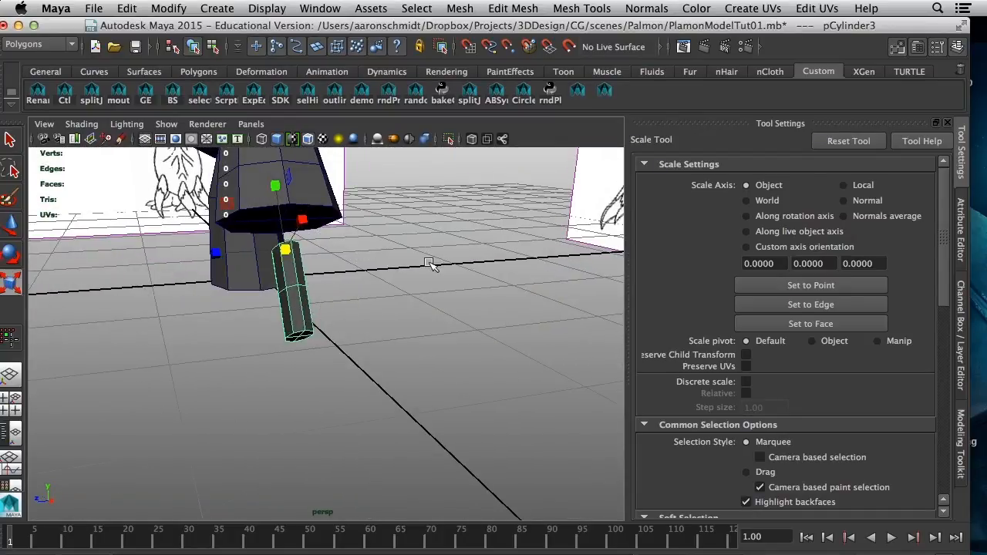
{"action": "left_click_drag", "start_coordinate": [502, 251], "coordinate": [482, 259], "text": "alt"}
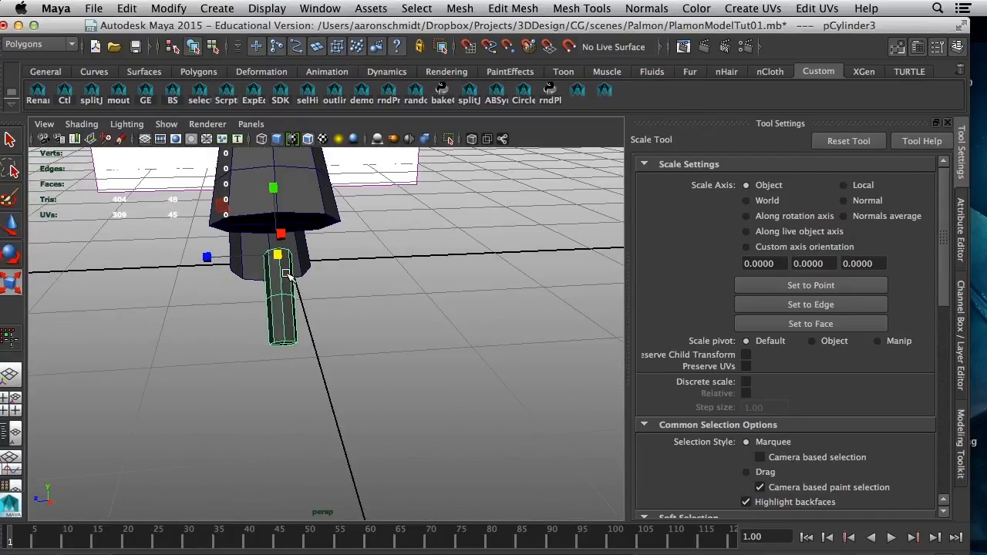
Switch the arm mesh to face mode and select the four faces closing its lower end.
{"action": "left_click_drag", "start_coordinate": [289, 292], "coordinate": [344, 262], "text": "alt"}
{"action": "left_click", "coordinate": [270, 204]}
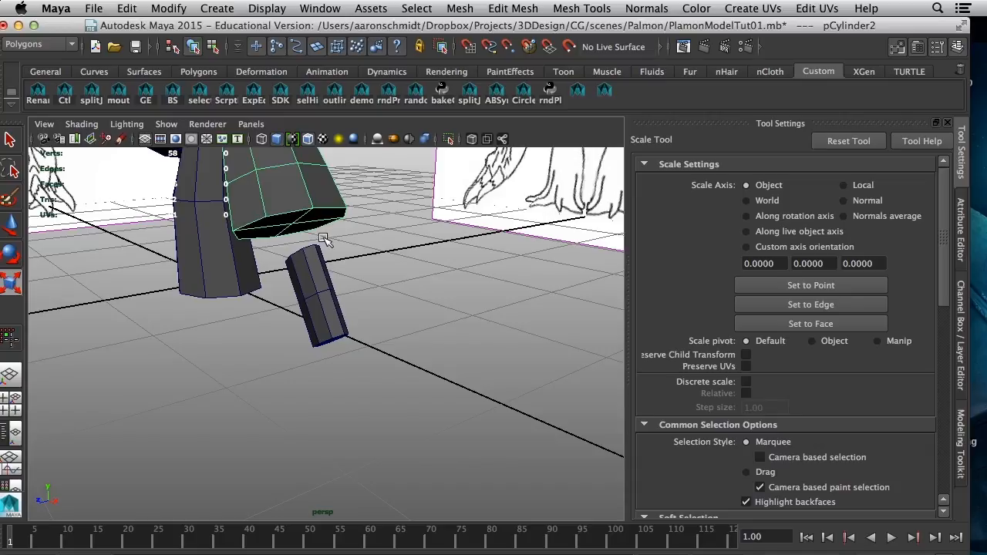
{"action": "key", "text": "f"}
{"action": "left_click_drag", "start_coordinate": [347, 389], "coordinate": [318, 324], "text": "alt"}
{"action": "right_click", "coordinate": [319, 315]}
{"action": "left_click", "coordinate": [315, 300]}
{"action": "left_click", "coordinate": [318, 330]}
{"action": "left_click", "coordinate": [319, 356], "text": "shift"}
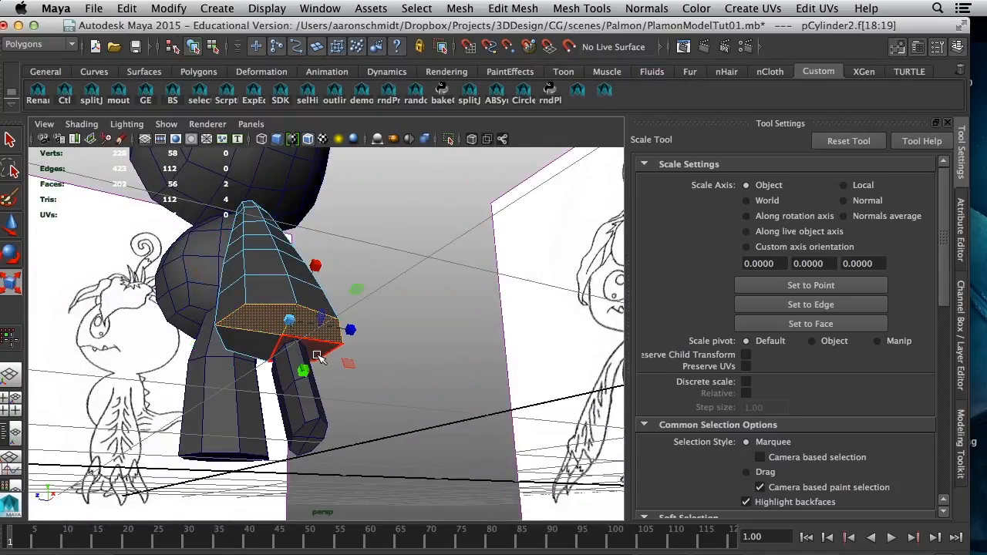
{"action": "left_click", "coordinate": [319, 351], "text": "shift"}
{"action": "left_click", "coordinate": [260, 347], "text": "shift"}
{"action": "left_click_drag", "start_coordinate": [324, 348], "coordinate": [352, 392], "text": "alt"}
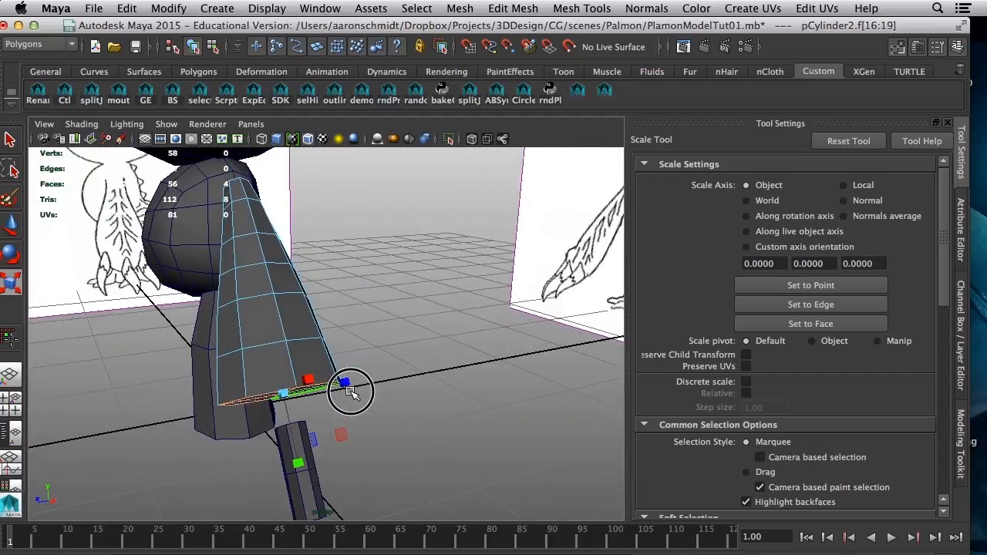
Extrude the arm's four end faces together by a short distance, reset the extrude settings, and return to object mode.
{"action": "left_click", "coordinate": [962, 434]}
{"action": "left_click", "coordinate": [906, 384]}
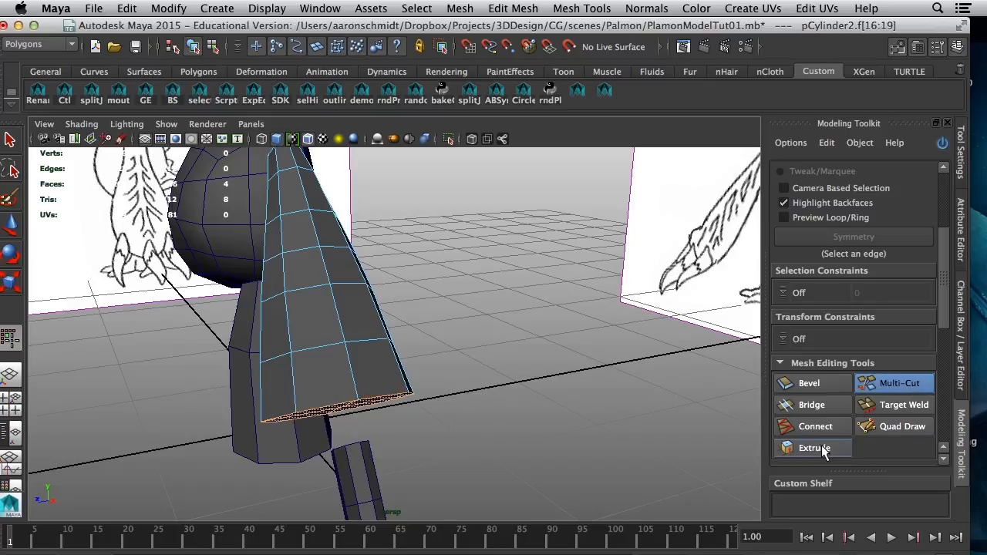
{"action": "left_click_drag", "start_coordinate": [947, 301], "coordinate": [947, 406]}
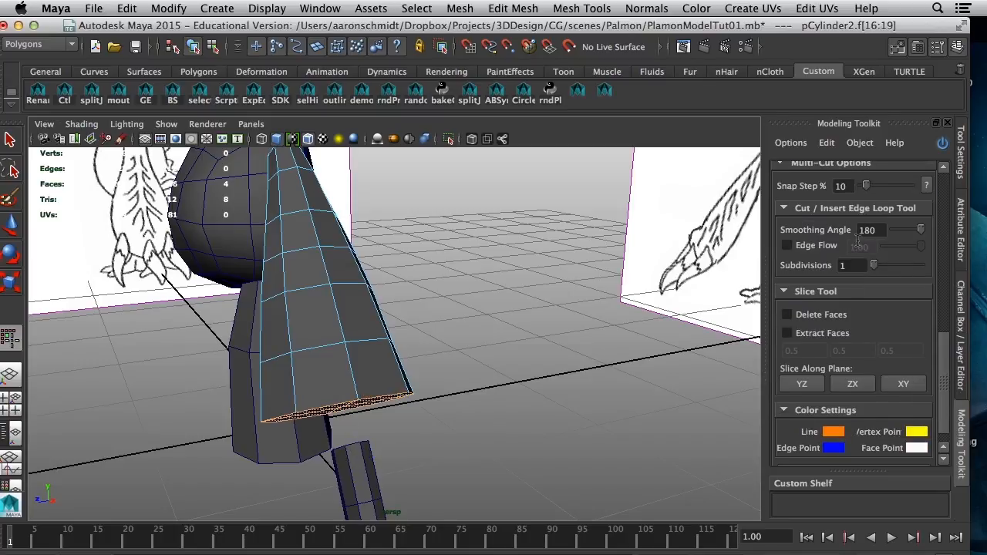
{"action": "key", "text": "w"}
{"action": "left_click_drag", "start_coordinate": [942, 341], "coordinate": [951, 385]}
{"action": "left_click", "coordinate": [846, 415]}
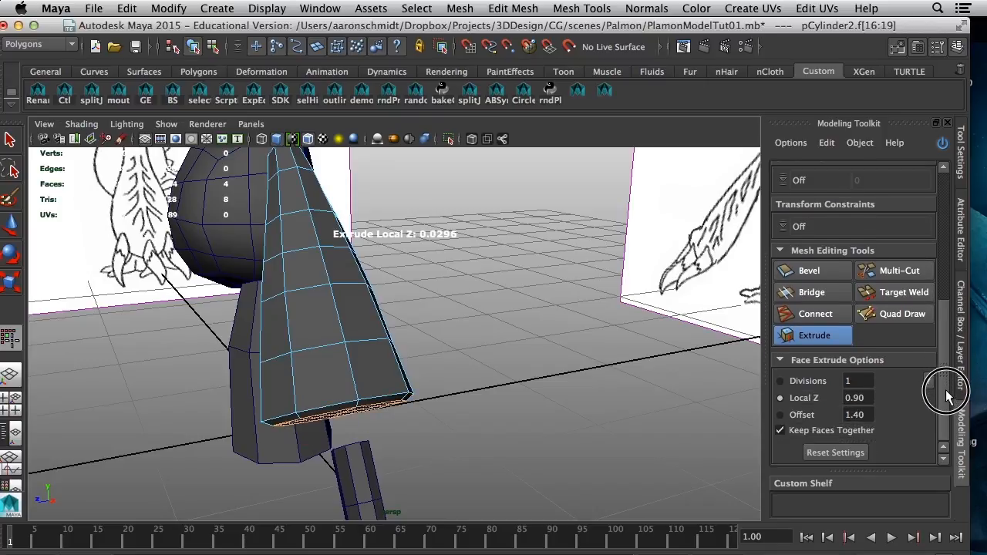
{"action": "left_click", "coordinate": [849, 453]}
{"action": "left_click_drag", "start_coordinate": [630, 409], "coordinate": [496, 346]}
{"action": "right_click_drag", "start_coordinate": [353, 274], "coordinate": [418, 242]}
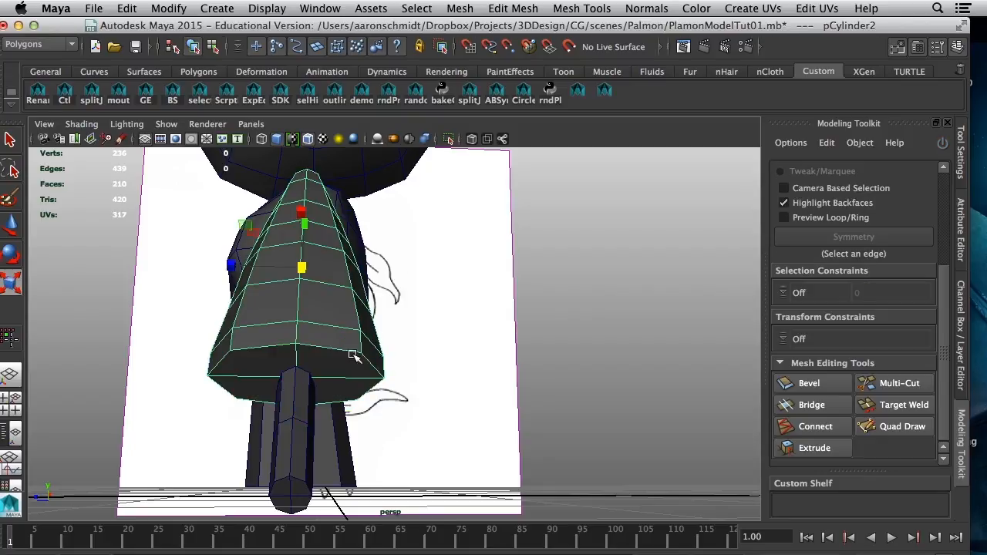
{"action": "mouse_move", "coordinate": [647, 360]}
{"action": "left_mouse_down", "text": "alt"}
{"action": "mouse_move", "coordinate": [404, 386]}
{"action": "mouse_move", "coordinate": [286, 370]}
{"action": "mouse_move", "coordinate": [325, 305]}
{"action": "left_mouse_up", "text": "alt"}
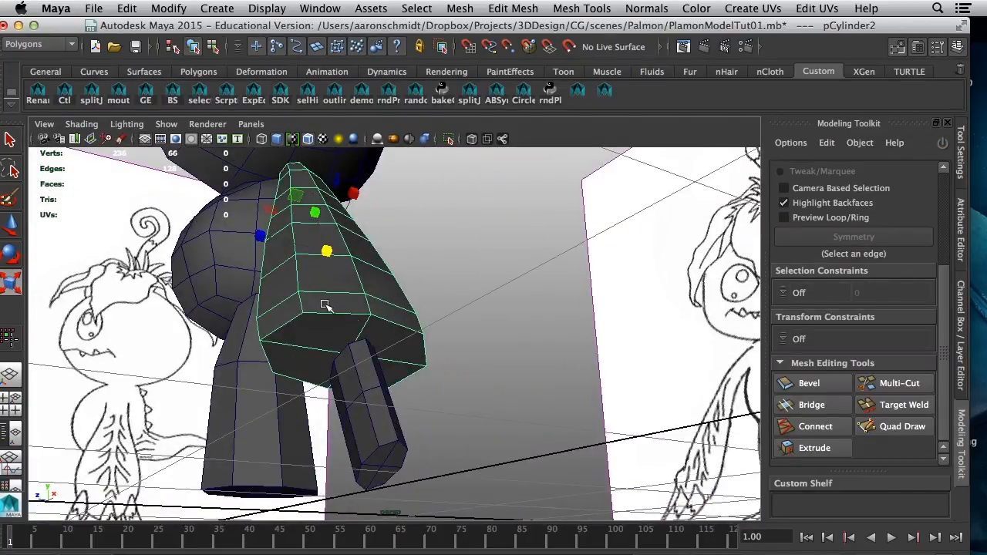
{"action": "left_click_drag", "start_coordinate": [326, 343], "coordinate": [351, 335], "text": "alt"}
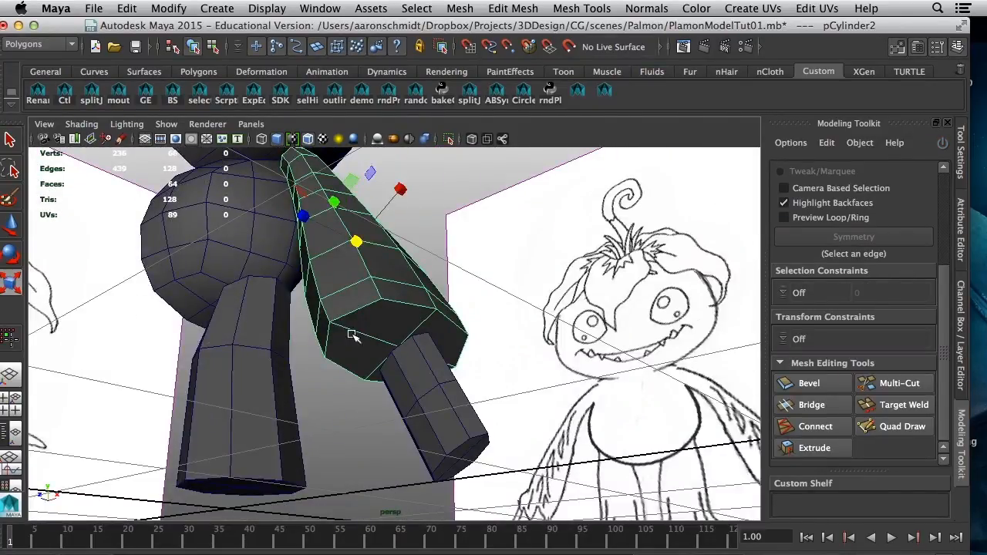
{"action": "mouse_move", "coordinate": [494, 461]}
{"action": "left_mouse_down", "text": "alt"}
{"action": "mouse_move", "coordinate": [452, 435]}
{"action": "mouse_move", "coordinate": [397, 352]}
{"action": "left_mouse_up", "text": "alt"}
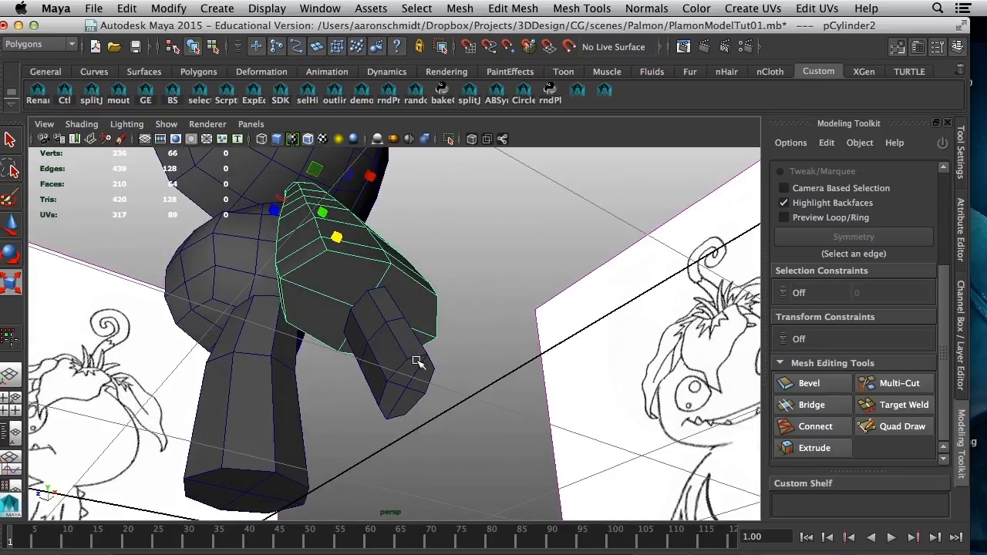
Start a zigzag Multi-Cut around the arm's end band, alternating between the upper corners and the midpoints of the lower edges.
{"action": "mouse_move", "coordinate": [393, 391]}
{"action": "left_mouse_down", "text": "alt"}
{"action": "mouse_move", "coordinate": [364, 257]}
{"action": "mouse_move", "coordinate": [336, 364]}
{"action": "left_mouse_up", "text": "alt"}
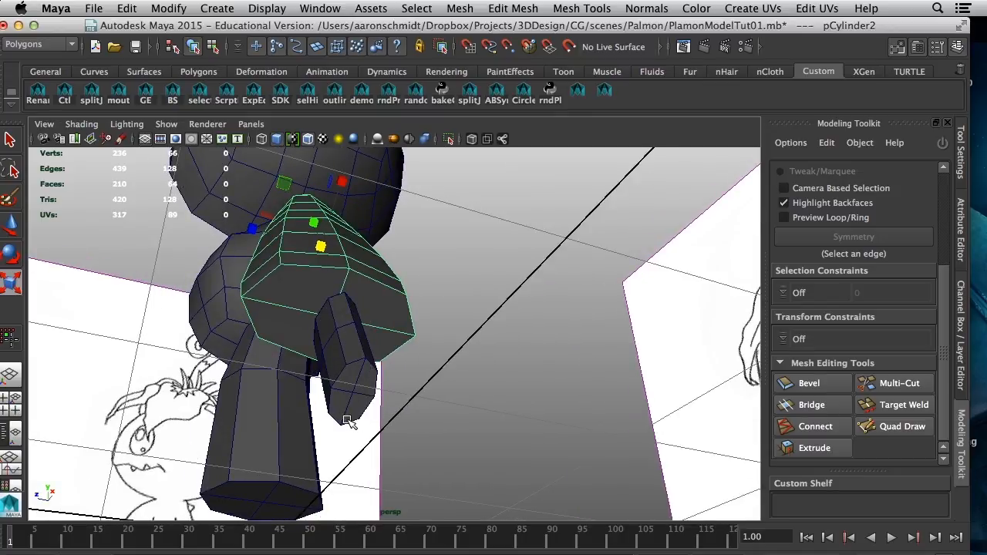
{"action": "mouse_move", "coordinate": [327, 393]}
{"action": "left_mouse_down", "text": "alt"}
{"action": "mouse_move", "coordinate": [351, 353]}
{"action": "mouse_move", "coordinate": [343, 376]}
{"action": "left_mouse_up", "text": "alt"}
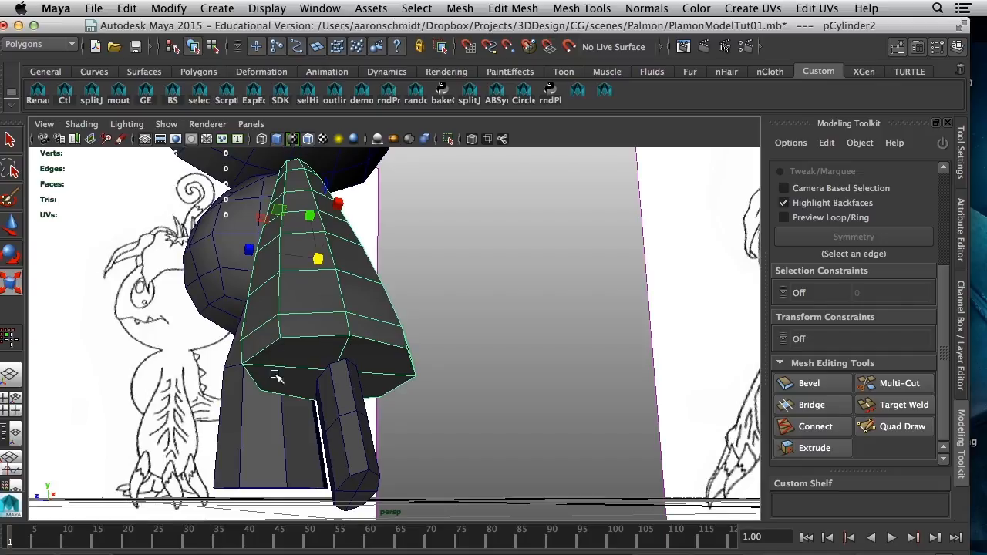
{"action": "left_click_drag", "start_coordinate": [378, 393], "coordinate": [392, 313], "text": "alt"}
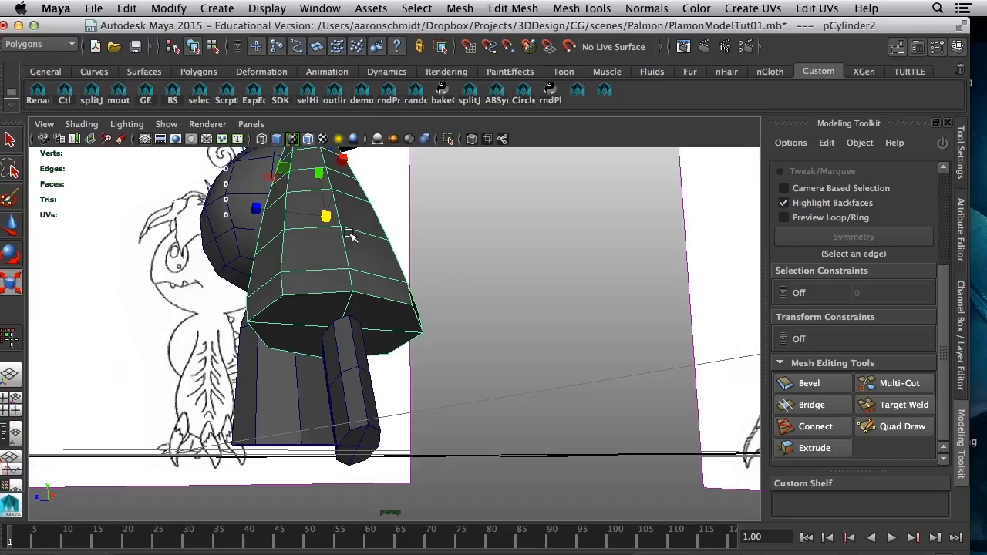
{"action": "left_click_drag", "start_coordinate": [349, 208], "coordinate": [740, 387], "text": "alt"}
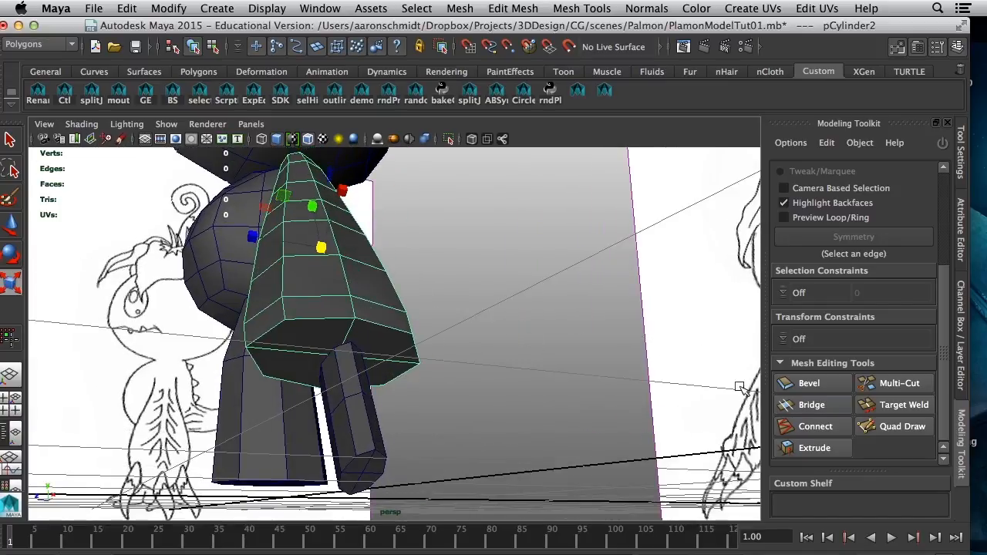
{"action": "left_click", "coordinate": [914, 388]}
{"action": "left_click_drag", "start_coordinate": [504, 369], "coordinate": [482, 370], "text": "alt"}
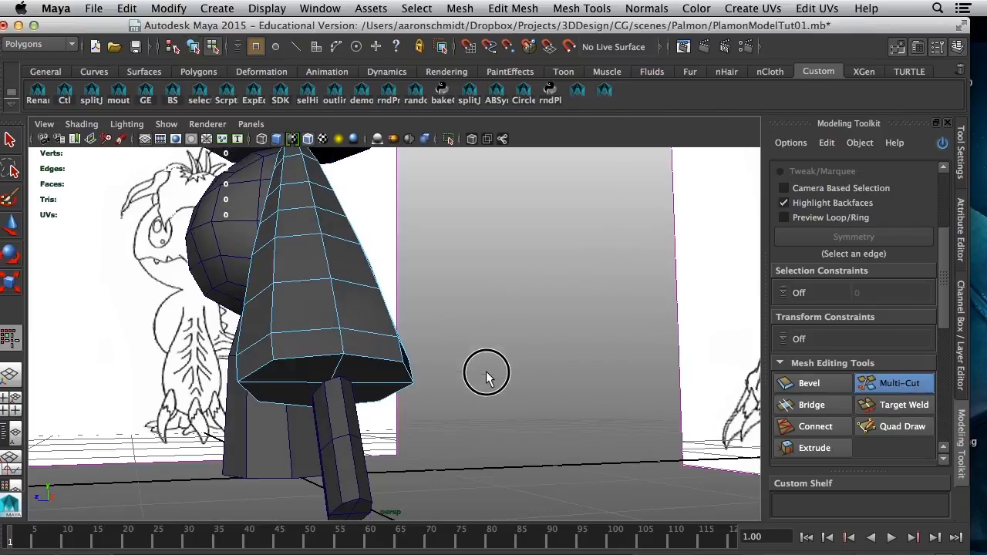
{"action": "left_click", "coordinate": [269, 334]}
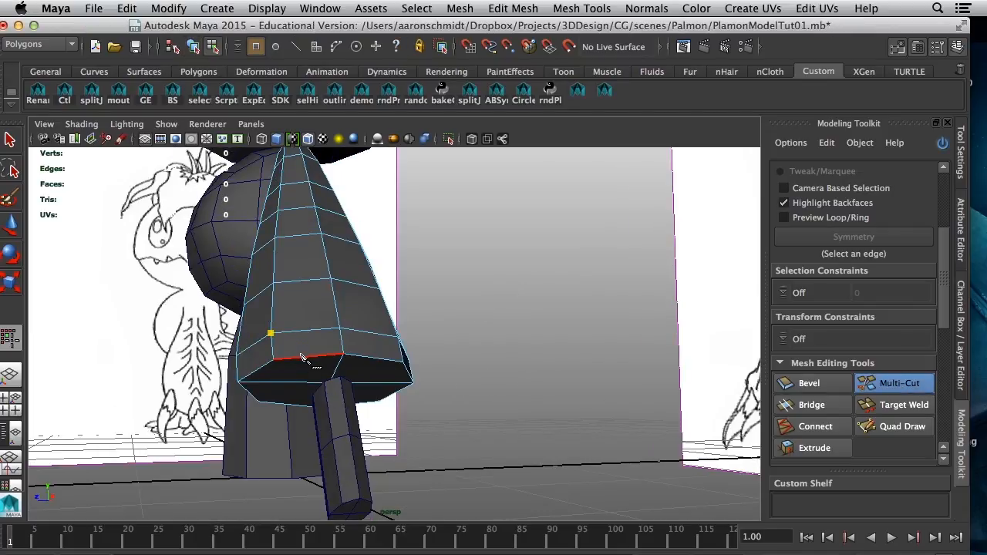
{"action": "left_click", "coordinate": [339, 330]}
{"action": "left_click", "coordinate": [374, 359]}
{"action": "left_click_drag", "start_coordinate": [400, 360], "coordinate": [332, 364], "text": "alt"}
{"action": "left_click", "coordinate": [353, 348]}
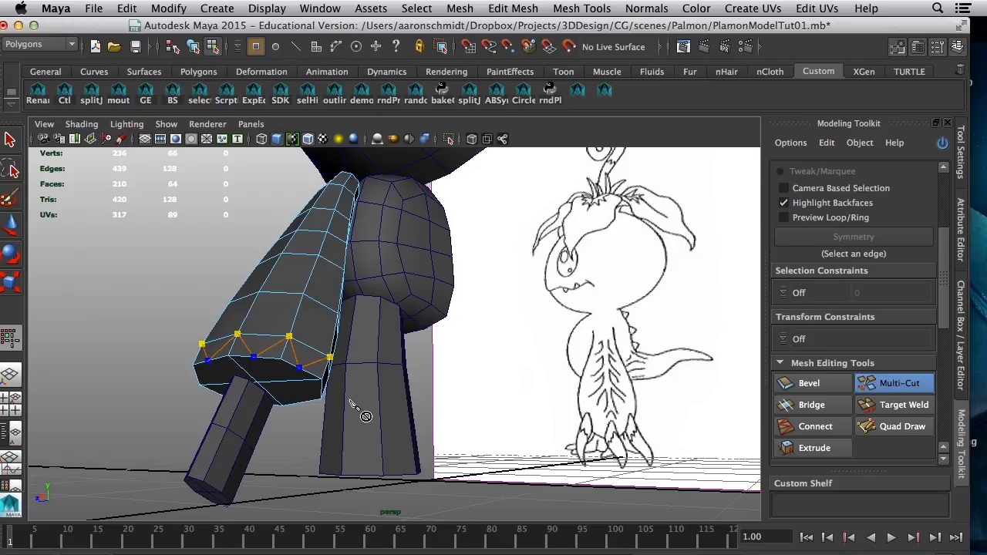
Continue the zigzag cut around the remaining sides of the arm's end band and commit it.
{"action": "left_click_drag", "start_coordinate": [352, 402], "coordinate": [307, 375], "text": "alt"}
{"action": "left_click_drag", "start_coordinate": [341, 407], "coordinate": [307, 429], "text": "alt"}
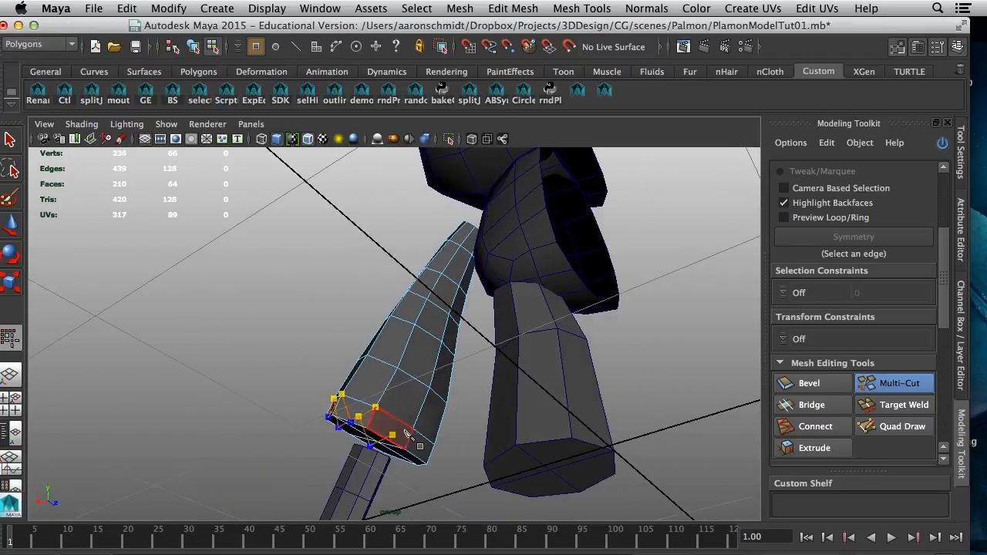
{"action": "left_click_drag", "start_coordinate": [384, 452], "coordinate": [399, 423], "text": "alt"}
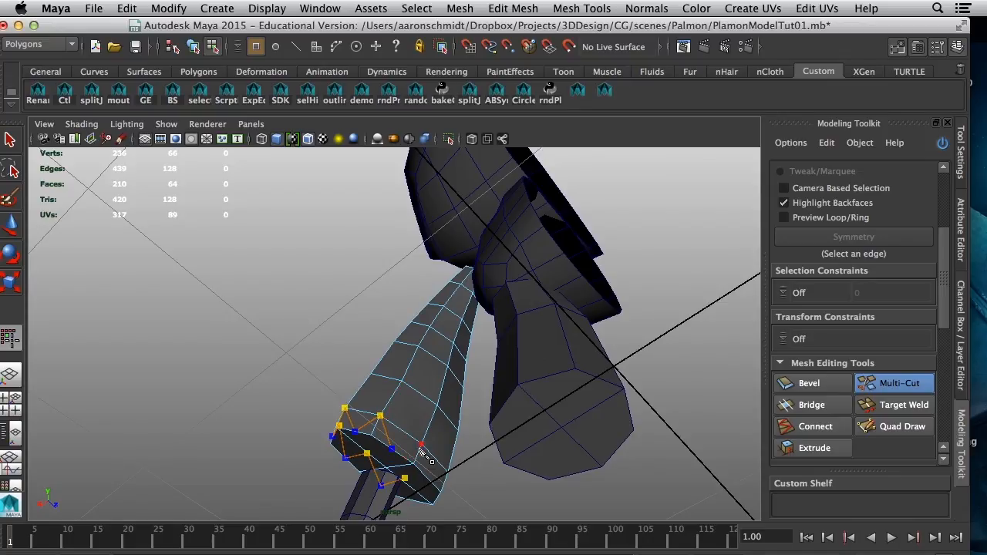
{"action": "left_click_drag", "start_coordinate": [401, 451], "coordinate": [313, 438], "text": "alt"}
{"action": "left_click", "coordinate": [538, 374]}
{"action": "left_click", "coordinate": [561, 350]}
{"action": "left_click_drag", "start_coordinate": [557, 369], "coordinate": [494, 430], "text": "alt"}
{"action": "mouse_move", "coordinate": [537, 330]}
{"action": "left_mouse_down", "text": "alt"}
{"action": "mouse_move", "coordinate": [567, 421]}
{"action": "mouse_move", "coordinate": [535, 429]}
{"action": "mouse_move", "coordinate": [561, 444]}
{"action": "left_mouse_up", "text": "alt"}
{"action": "left_click", "coordinate": [506, 462]}
{"action": "left_click", "coordinate": [514, 427]}
{"action": "key", "text": "Return"}
{"action": "left_click_drag", "start_coordinate": [535, 418], "coordinate": [494, 416], "text": "alt"}
{"action": "left_click", "coordinate": [381, 383]}
{"action": "key", "text": "Escape"}
{"action": "left_click", "coordinate": [285, 398]}
{"action": "key", "text": "Escape"}
{"action": "left_click", "coordinate": [381, 382]}
{"action": "key", "text": "Escape"}
{"action": "left_click", "coordinate": [284, 308]}
{"action": "key", "text": "Escape"}
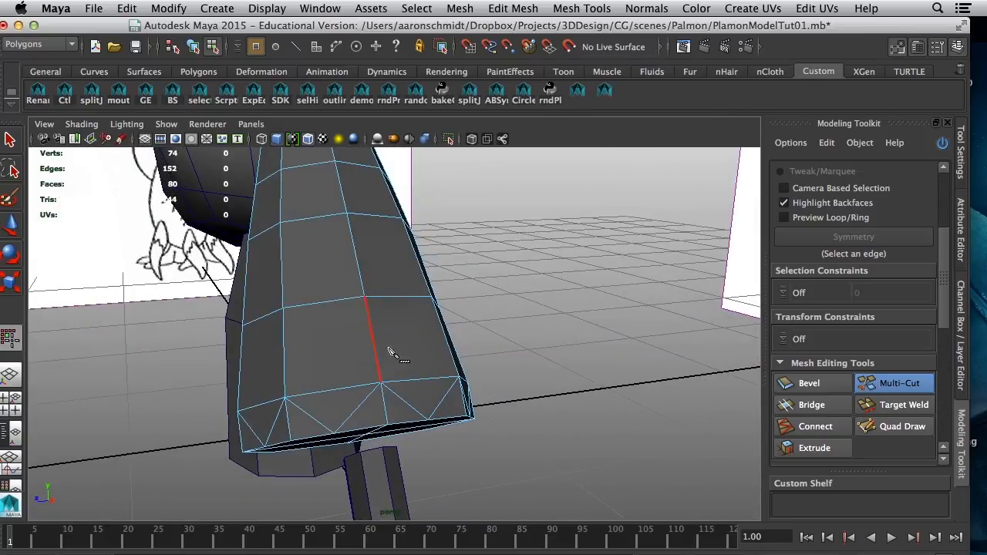
Cut two inner lines across the arm's end cap, joining midpoints of opposite rim edges through its middle edge.
{"action": "left_click_drag", "start_coordinate": [434, 415], "coordinate": [357, 360], "text": "alt"}
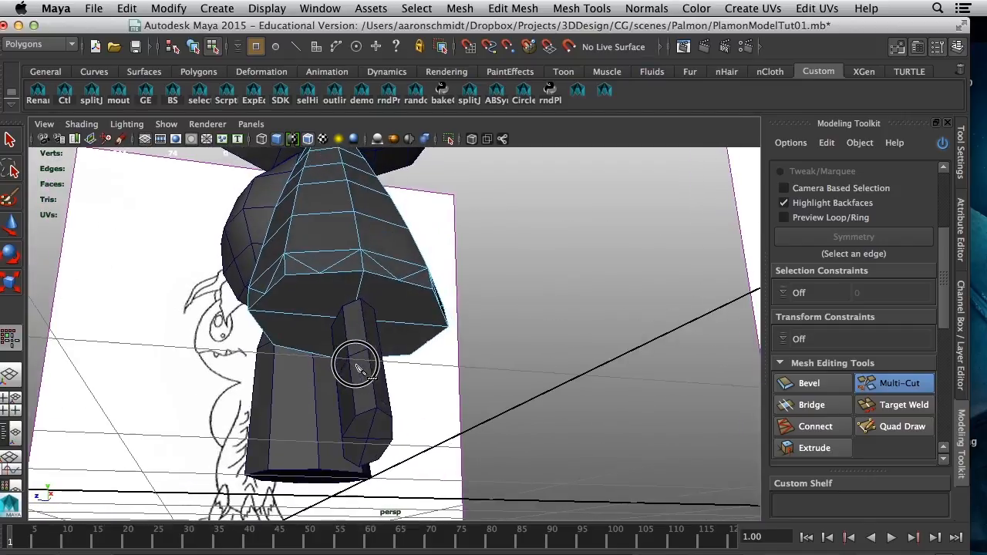
{"action": "left_click", "coordinate": [320, 275]}
{"action": "left_click_drag", "start_coordinate": [327, 331], "coordinate": [466, 271], "text": "alt"}
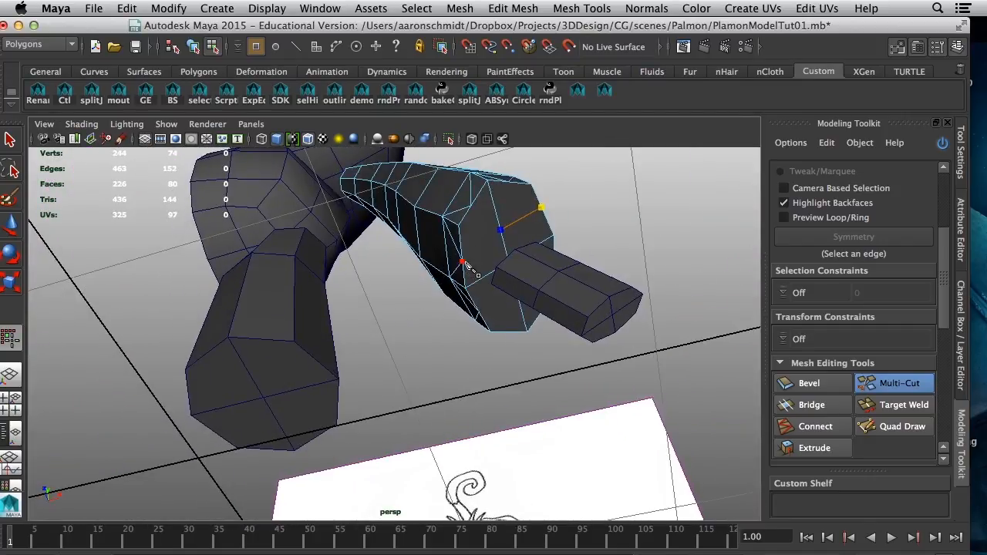
{"action": "key", "text": "Return"}
{"action": "left_click_drag", "start_coordinate": [499, 273], "coordinate": [353, 279], "text": "alt"}
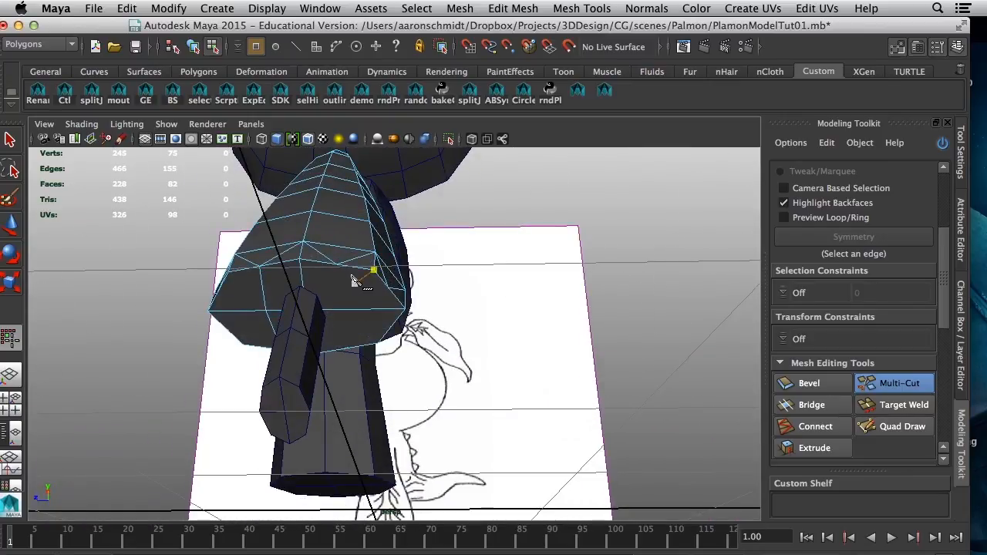
{"action": "left_click", "coordinate": [340, 266]}
{"action": "left_click", "coordinate": [348, 311]}
{"action": "left_click_drag", "start_coordinate": [351, 328], "coordinate": [325, 263], "text": "alt"}
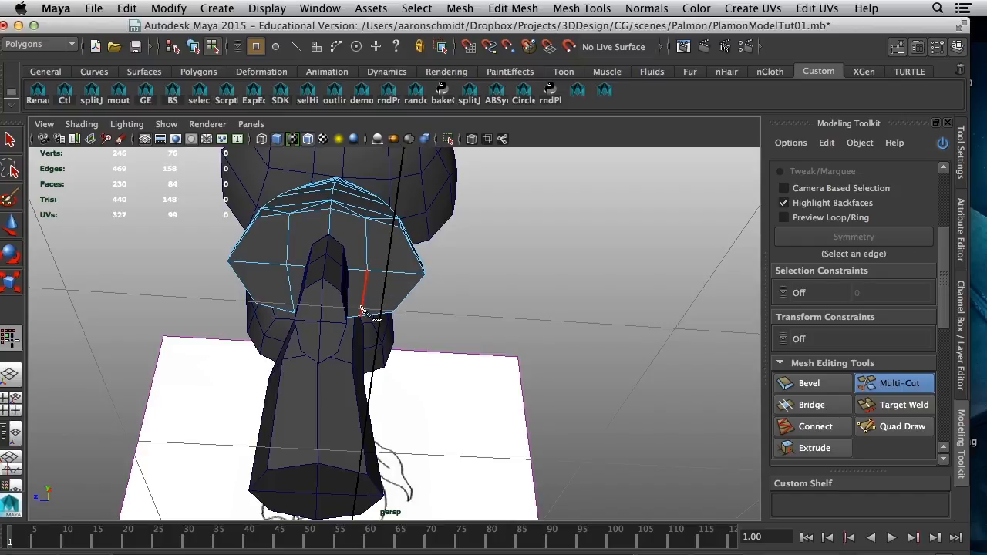
Cut a third line across the end cap near one outer side, joining opposite rim points through the middle edge.
{"action": "left_click_drag", "start_coordinate": [325, 301], "coordinate": [392, 350], "text": "alt"}
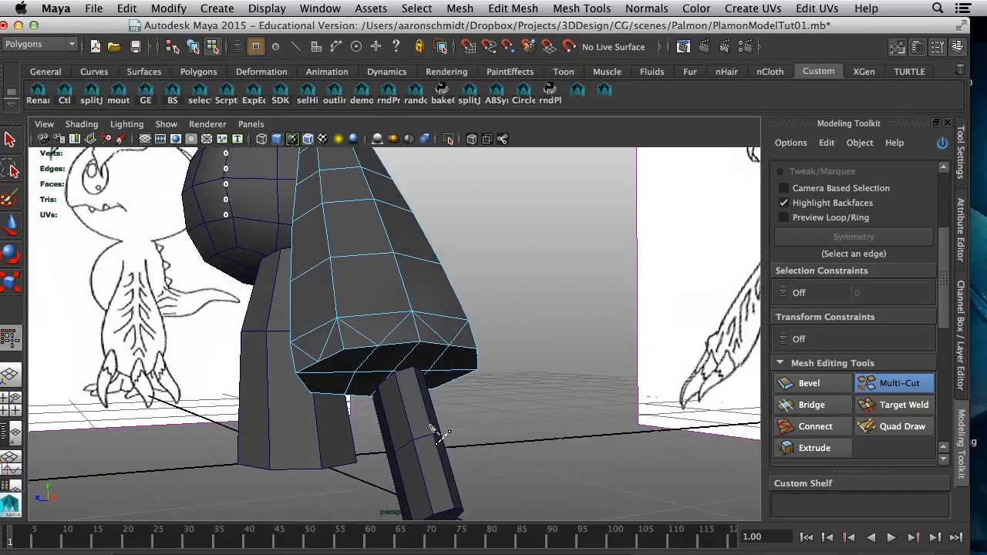
{"action": "left_click_drag", "start_coordinate": [434, 429], "coordinate": [315, 271], "text": "alt"}
{"action": "left_click", "coordinate": [323, 287]}
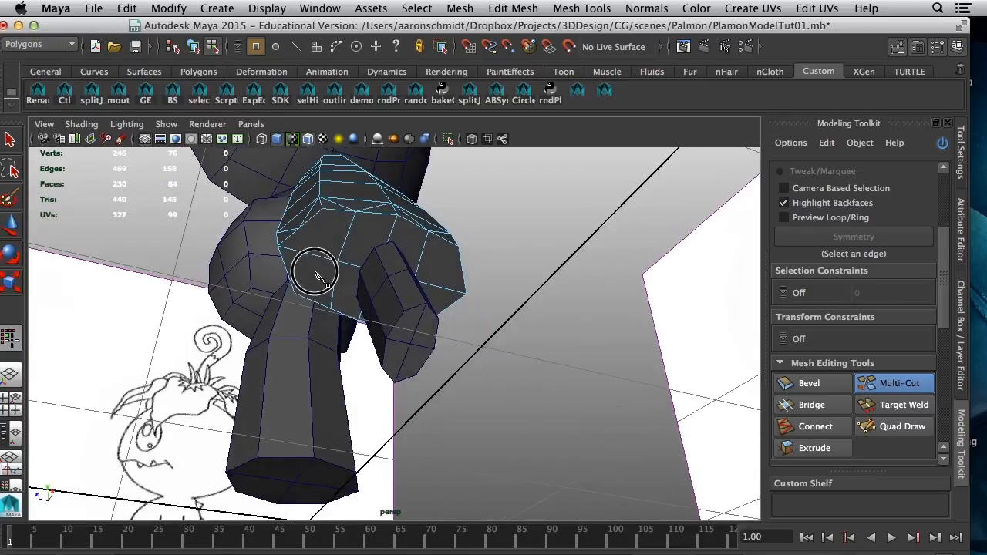
{"action": "left_click", "coordinate": [323, 209]}
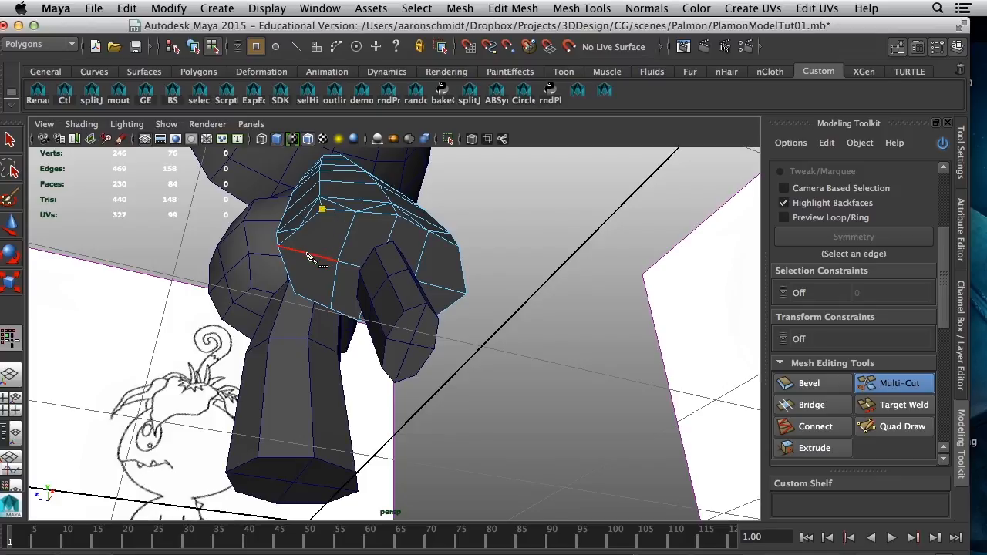
{"action": "left_click", "coordinate": [297, 257]}
Switch to vertex mode and move the two new rim vertices at that outer side outward to round the cap.
{"action": "right_click_drag", "start_coordinate": [297, 257], "coordinate": [229, 242]}
{"action": "left_click", "coordinate": [299, 229]}
{"action": "left_click_drag", "start_coordinate": [306, 282], "coordinate": [299, 263], "text": "alt"}
{"action": "left_click_drag", "start_coordinate": [229, 189], "coordinate": [221, 185]}
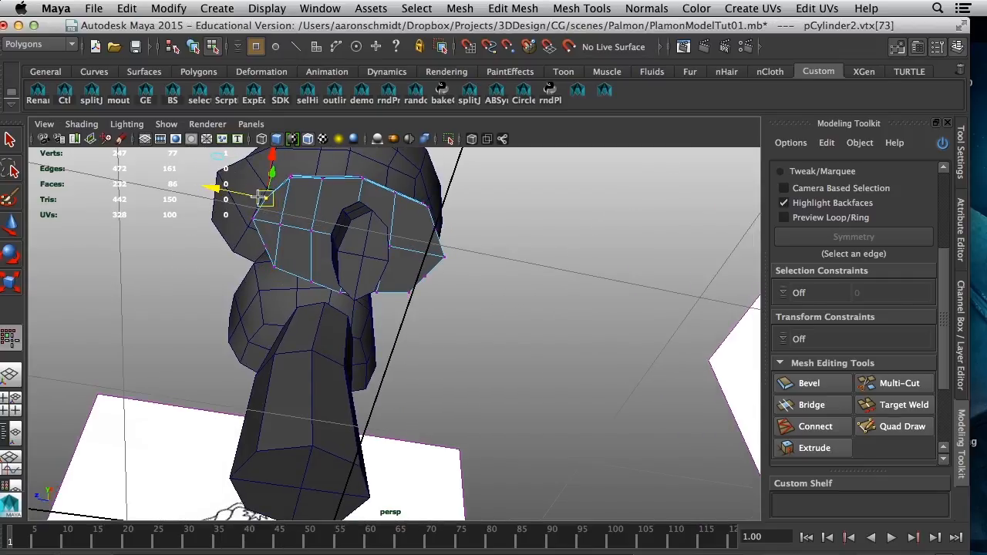
{"action": "left_click", "coordinate": [262, 249]}
{"action": "left_click_drag", "start_coordinate": [261, 249], "coordinate": [252, 252]}
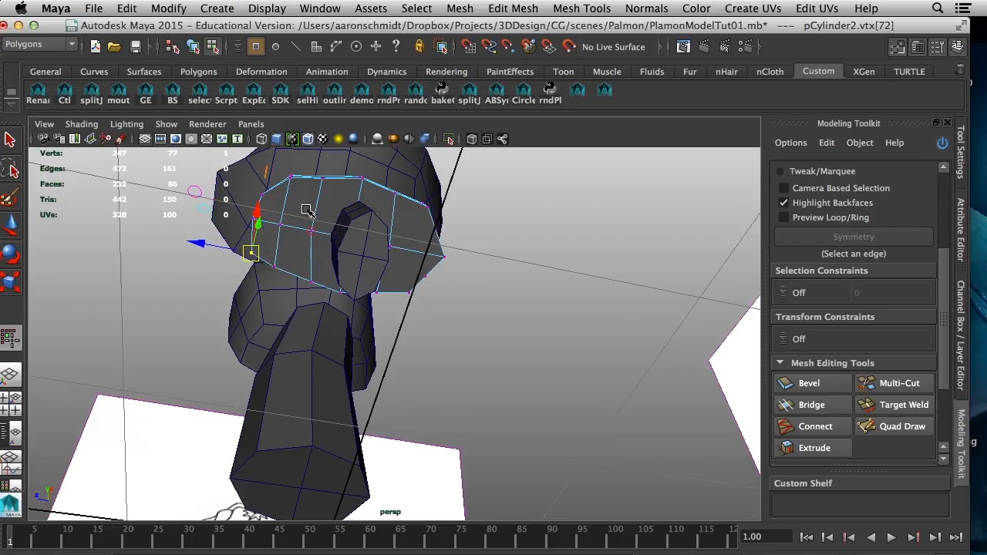
Cut a matching line across the end cap near the opposite outer side with Multi-Cut and commit it.
{"action": "mouse_move", "coordinate": [294, 214]}
{"action": "left_mouse_down", "text": "alt"}
{"action": "mouse_move", "coordinate": [289, 242]}
{"action": "mouse_move", "coordinate": [298, 210]}
{"action": "left_mouse_up", "text": "alt"}
{"action": "left_click_drag", "start_coordinate": [386, 245], "coordinate": [324, 250], "text": "alt"}
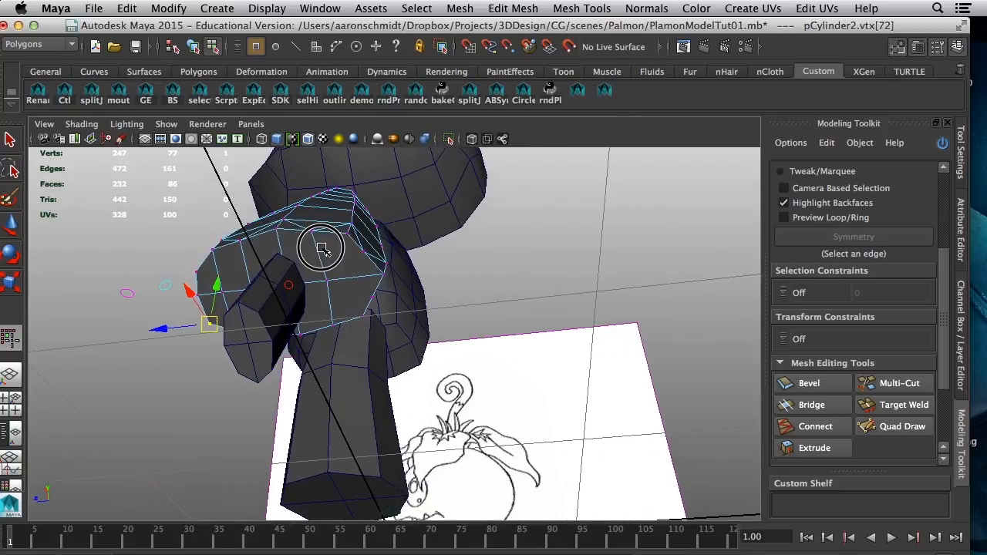
{"action": "left_click", "coordinate": [901, 386]}
{"action": "left_click_drag", "start_coordinate": [552, 322], "coordinate": [553, 292], "text": "alt"}
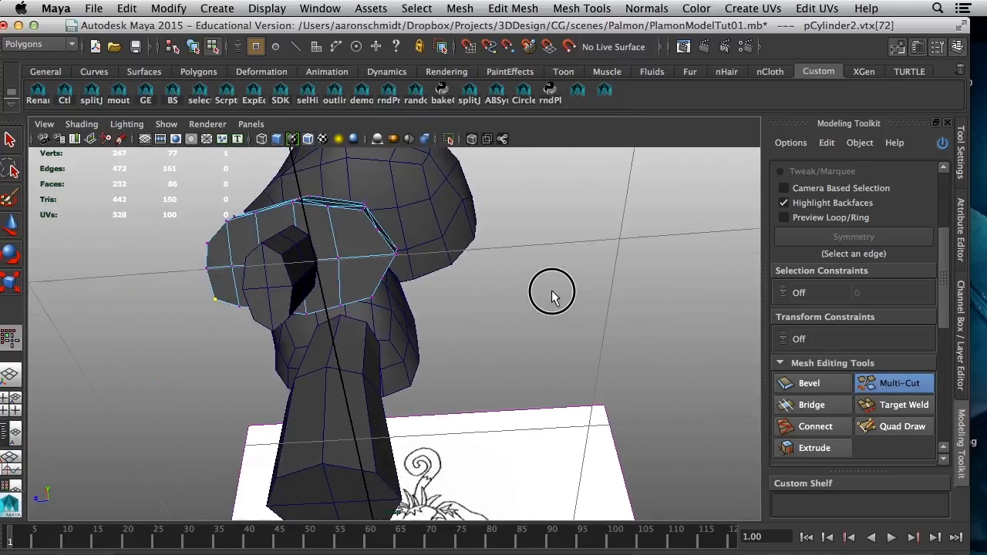
{"action": "left_click_drag", "start_coordinate": [367, 212], "coordinate": [359, 261], "text": "alt"}
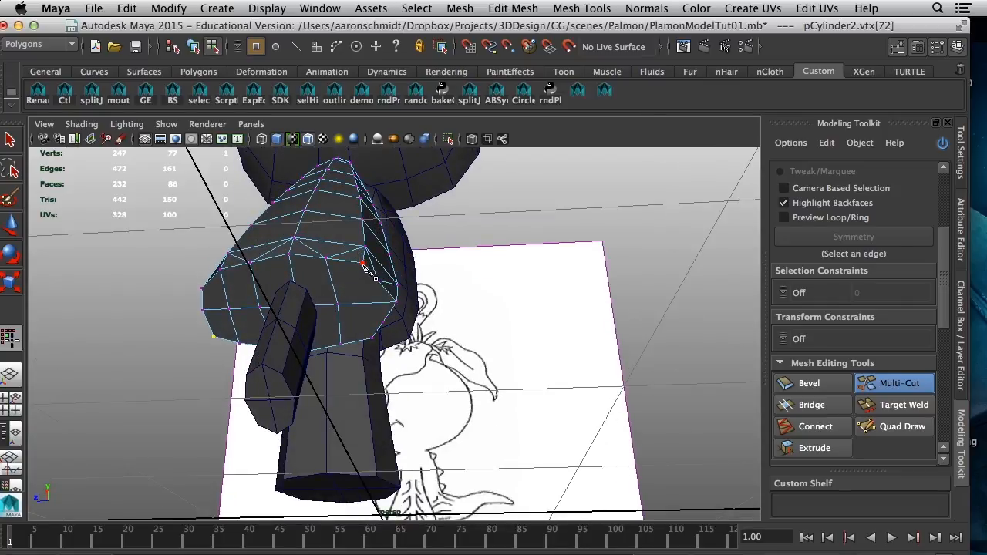
{"action": "left_click", "coordinate": [368, 304]}
{"action": "left_click", "coordinate": [373, 340]}
{"action": "key", "text": "Return"}
Return to vertex mode and move the newly cut vertices on that side of the end cap to round its outline.
{"action": "key", "text": "q"}
{"action": "right_click_drag", "start_coordinate": [375, 267], "coordinate": [349, 263]}
{"action": "left_click", "coordinate": [380, 284]}
{"action": "left_click_drag", "start_coordinate": [380, 284], "coordinate": [403, 275], "text": "alt"}
{"action": "left_click_drag", "start_coordinate": [395, 203], "coordinate": [398, 200]}
{"action": "left_click", "coordinate": [394, 254]}
{"action": "left_click", "coordinate": [395, 256]}
{"action": "left_click", "coordinate": [397, 256]}
{"action": "left_click_drag", "start_coordinate": [396, 256], "coordinate": [377, 269]}
Adjust the inner vertices along the end cap's middle row and return to object mode.
{"action": "left_click", "coordinate": [359, 291]}
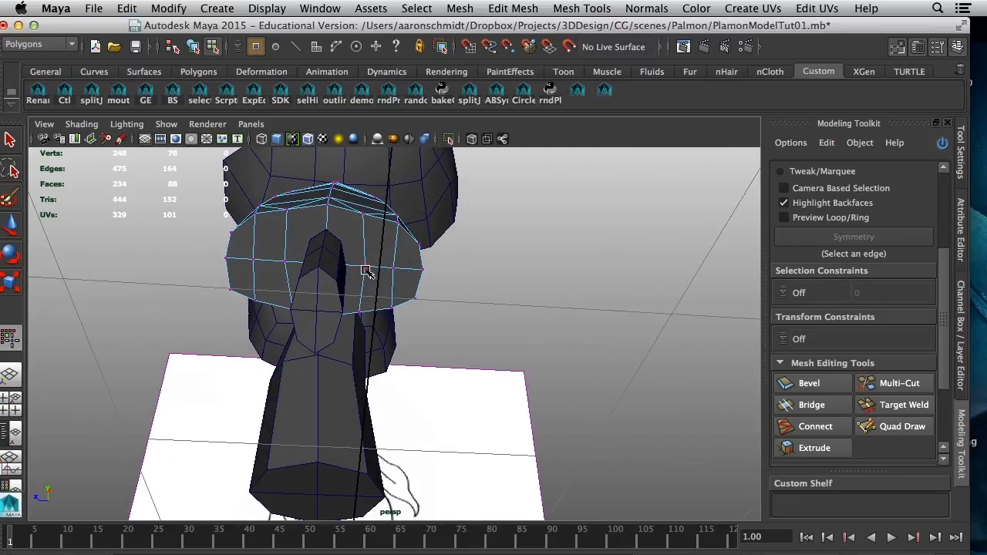
{"action": "left_click", "coordinate": [367, 270]}
{"action": "left_click", "coordinate": [365, 266]}
{"action": "left_click", "coordinate": [311, 265]}
{"action": "left_click_drag", "start_coordinate": [315, 269], "coordinate": [359, 279]}
{"action": "right_click_drag", "start_coordinate": [359, 279], "coordinate": [408, 244]}
Switch the arm mesh to face mode and select the four central end-cap faces around the finger's base.
{"action": "left_click_drag", "start_coordinate": [577, 282], "coordinate": [515, 322], "text": "alt"}
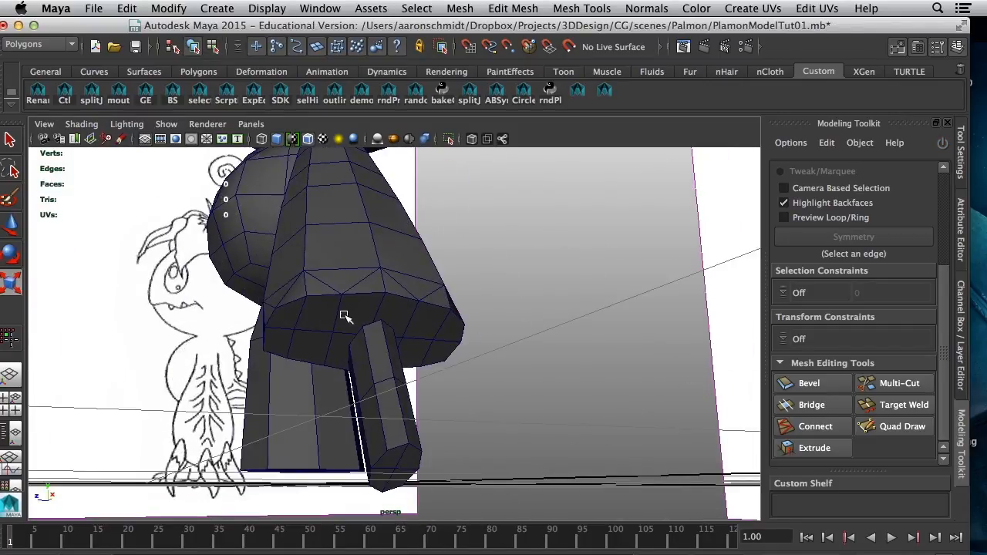
{"action": "left_click", "coordinate": [374, 366]}
{"action": "left_click_drag", "start_coordinate": [375, 353], "coordinate": [370, 297], "text": "alt"}
{"action": "left_click", "coordinate": [370, 299]}
{"action": "right_click_drag", "start_coordinate": [349, 263], "coordinate": [348, 310]}
{"action": "left_click", "coordinate": [335, 298]}
{"action": "left_click", "coordinate": [297, 301], "text": "shift"}
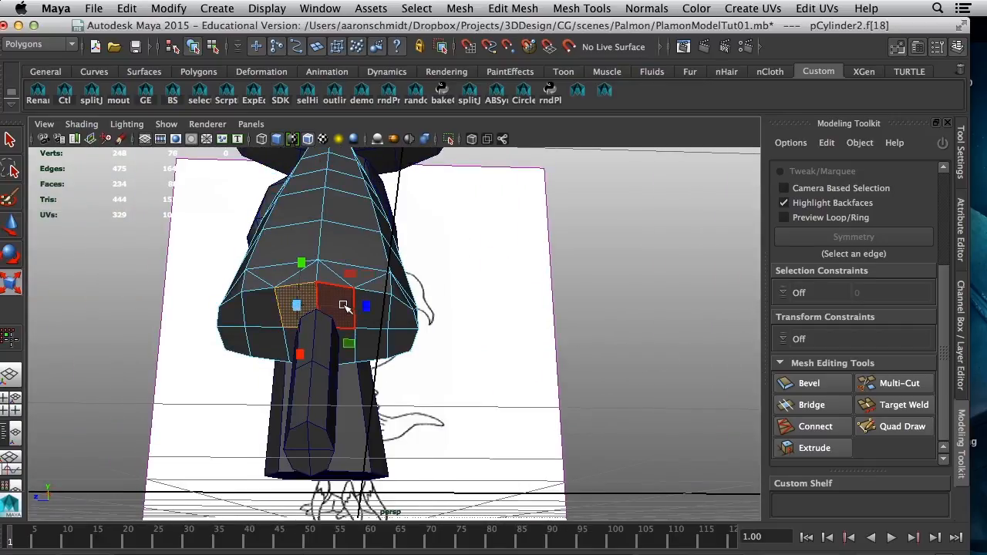
{"action": "left_click", "coordinate": [298, 342], "text": "shift"}
Extrude the four selected faces together, resetting the extrude settings and giving them an offset of 1.17.
{"action": "left_click", "coordinate": [834, 446]}
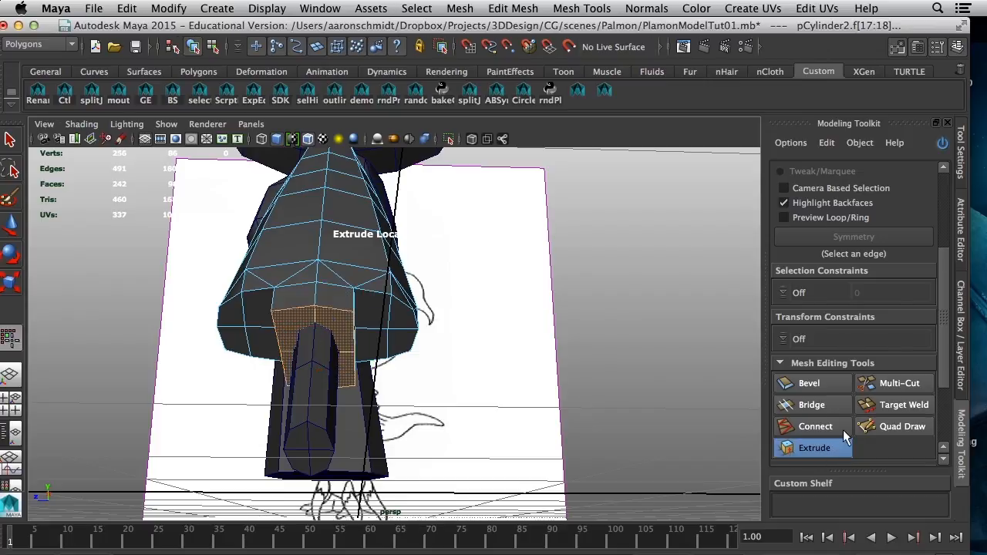
{"action": "left_click_drag", "start_coordinate": [941, 361], "coordinate": [934, 452]}
{"action": "left_click", "coordinate": [836, 453]}
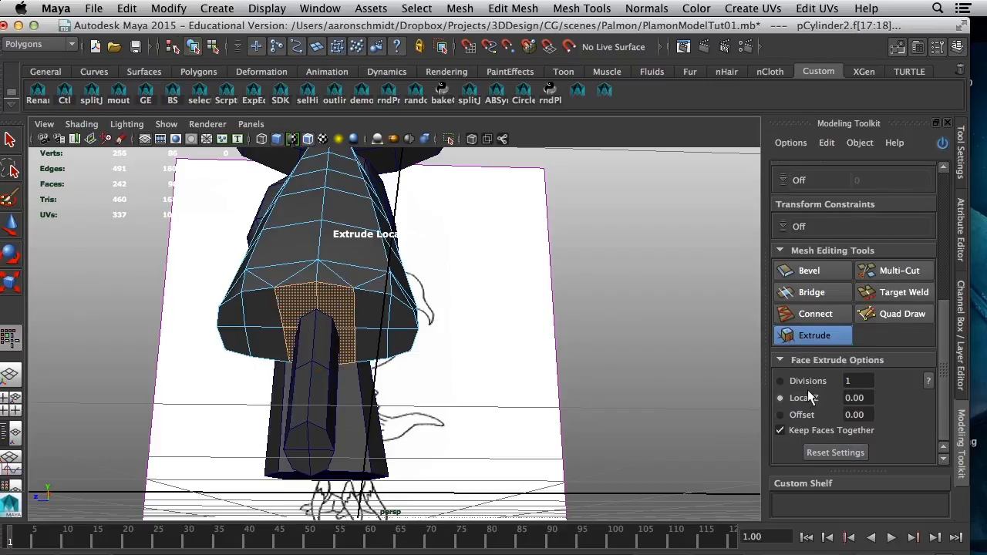
{"action": "left_click", "coordinate": [802, 417]}
{"action": "left_click_drag", "start_coordinate": [483, 382], "coordinate": [721, 386]}
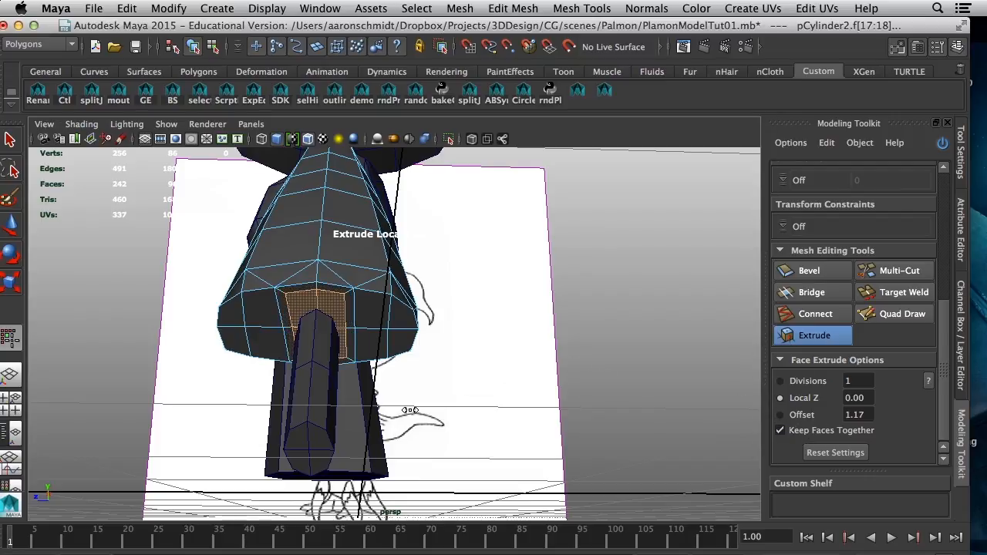
Set the extrusion's Local Z to 1.28 and check the raised faces against the front reference drawing.
{"action": "mouse_move", "coordinate": [389, 401]}
{"action": "left_mouse_down", "text": "alt"}
{"action": "mouse_move", "coordinate": [455, 404]}
{"action": "mouse_move", "coordinate": [450, 385]}
{"action": "mouse_move", "coordinate": [444, 399]}
{"action": "mouse_move", "coordinate": [482, 403]}
{"action": "mouse_move", "coordinate": [319, 411]}
{"action": "mouse_move", "coordinate": [393, 416]}
{"action": "mouse_move", "coordinate": [408, 388]}
{"action": "mouse_move", "coordinate": [388, 403]}
{"action": "mouse_move", "coordinate": [310, 405]}
{"action": "mouse_move", "coordinate": [320, 415]}
{"action": "mouse_move", "coordinate": [342, 408]}
{"action": "left_mouse_up", "text": "alt"}
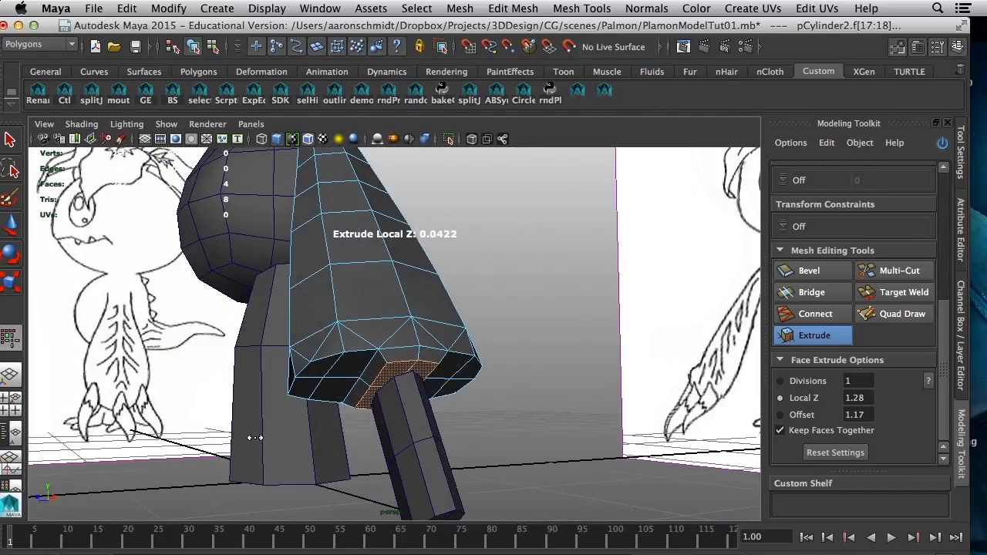
{"action": "mouse_move", "coordinate": [489, 386]}
{"action": "left_mouse_down", "text": "alt"}
{"action": "mouse_move", "coordinate": [341, 370]}
{"action": "mouse_move", "coordinate": [548, 373]}
{"action": "left_mouse_up", "text": "alt"}
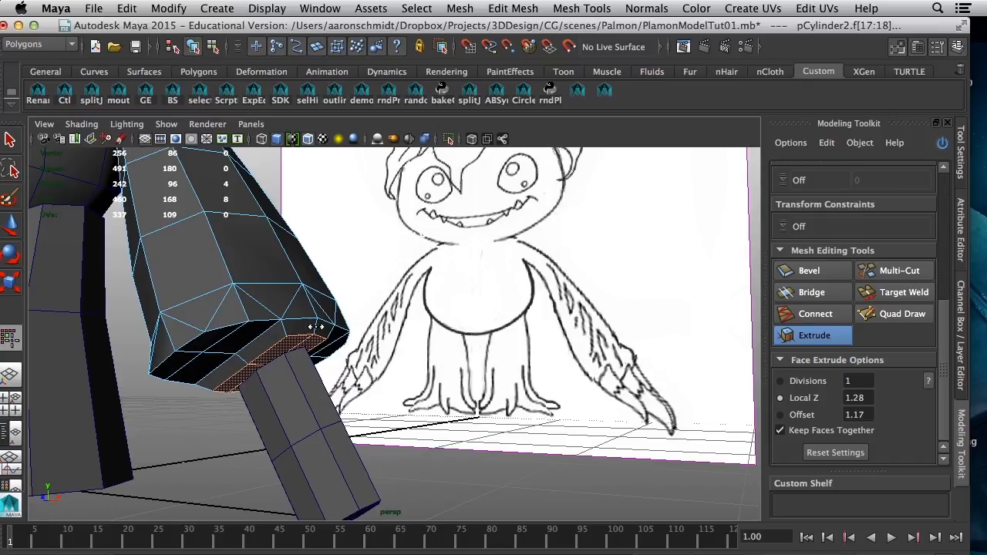
{"action": "mouse_move", "coordinate": [337, 321]}
{"action": "left_mouse_down", "text": "alt"}
{"action": "mouse_move", "coordinate": [299, 288]}
{"action": "mouse_move", "coordinate": [269, 289]}
{"action": "mouse_move", "coordinate": [284, 292]}
{"action": "left_mouse_up", "text": "alt"}
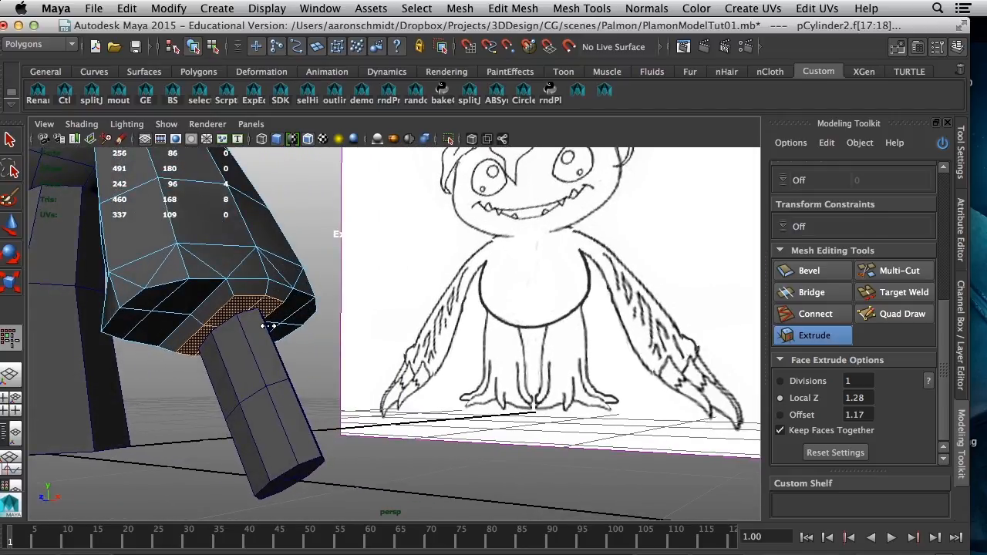
{"action": "mouse_move", "coordinate": [401, 377]}
{"action": "left_mouse_down", "text": "alt"}
{"action": "mouse_move", "coordinate": [370, 383]}
{"action": "mouse_move", "coordinate": [617, 414]}
{"action": "left_mouse_up", "text": "alt"}
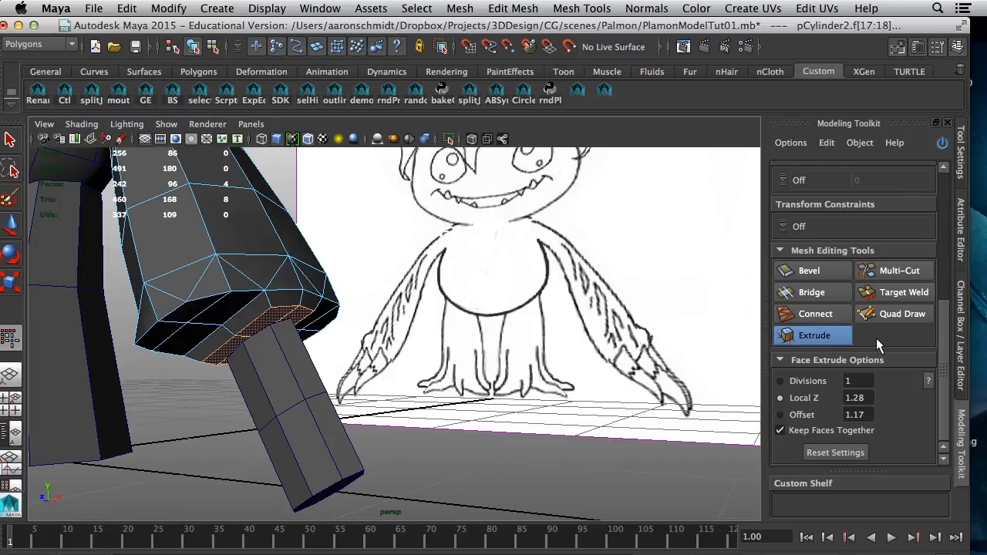
Extrude the four end-cap faces again with reset extrude settings and an offset of 1.28.
{"action": "key", "text": "w"}
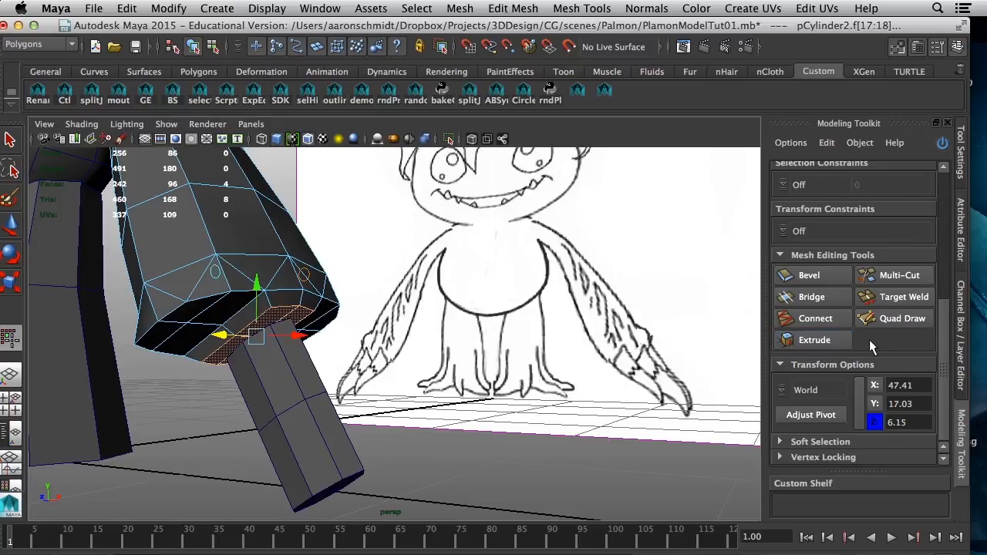
{"action": "left_click", "coordinate": [814, 340]}
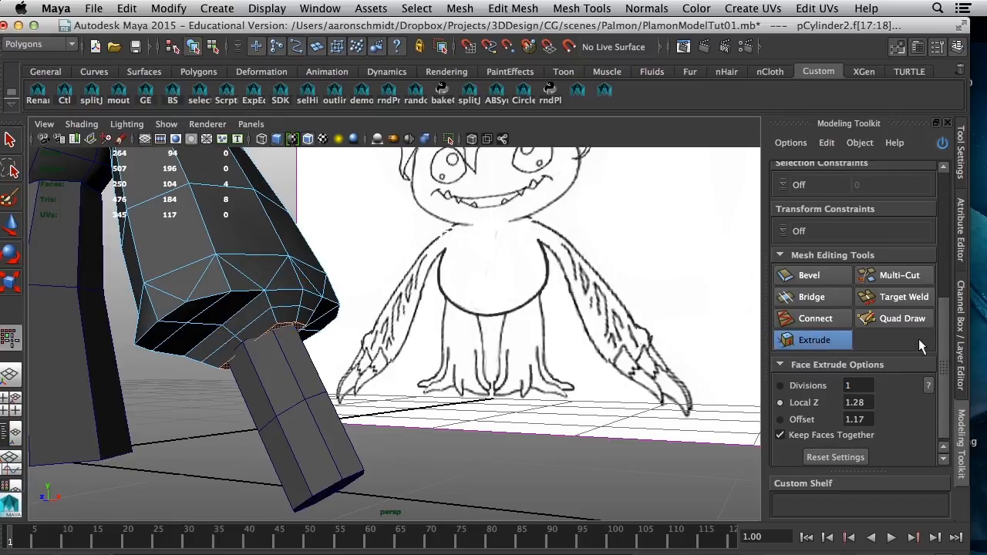
{"action": "left_click_drag", "start_coordinate": [943, 340], "coordinate": [944, 344]}
{"action": "left_click", "coordinate": [842, 450]}
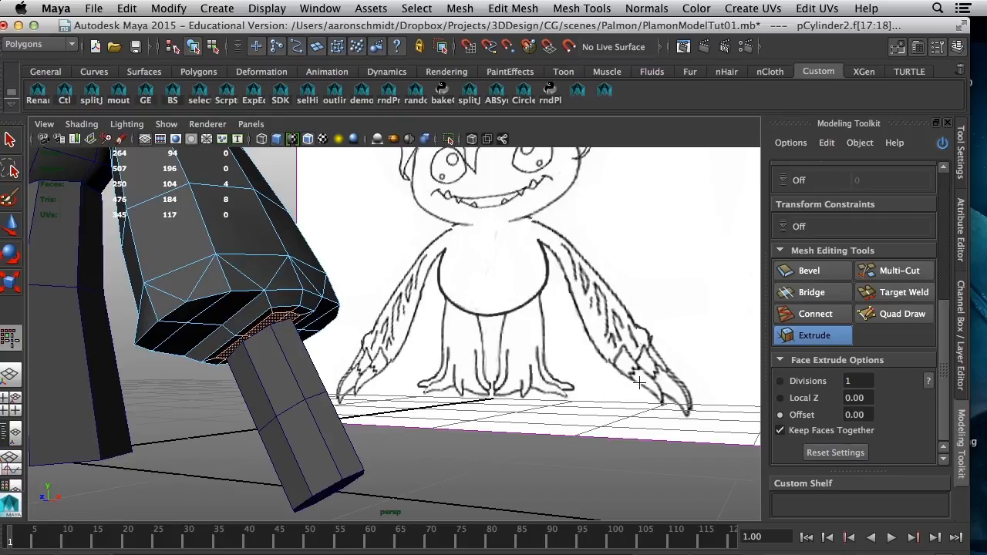
{"action": "left_click_drag", "start_coordinate": [332, 398], "coordinate": [372, 375], "text": "alt"}
{"action": "mouse_move", "coordinate": [373, 375]}
{"action": "right_mouse_down", "text": "alt"}
{"action": "mouse_move", "coordinate": [495, 402]}
{"action": "mouse_move", "coordinate": [364, 366]}
{"action": "mouse_move", "coordinate": [417, 373]}
{"action": "right_mouse_up", "text": "alt"}
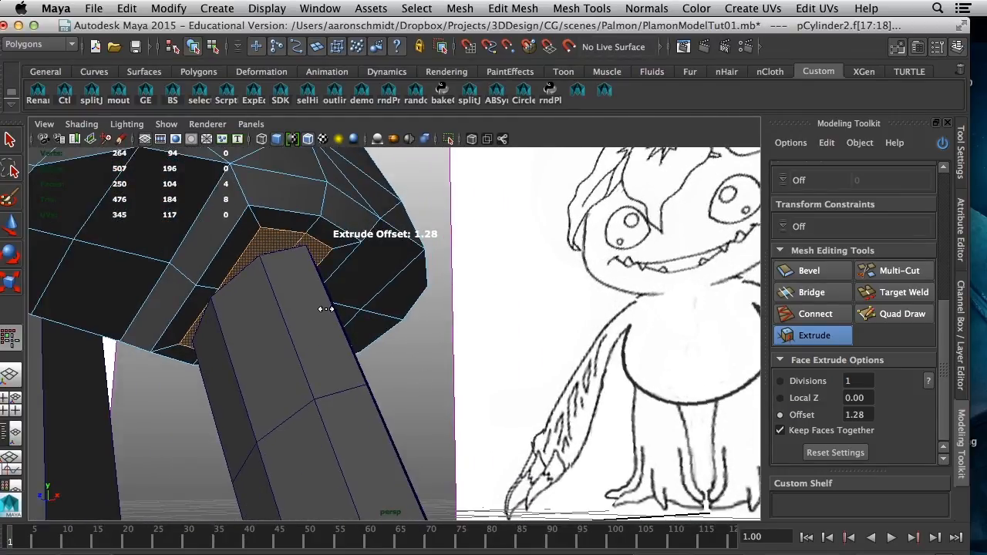
Delete the four inset faces at the finger's base to leave an opening, and switch the arm to vertex mode.
{"action": "key", "text": "w"}
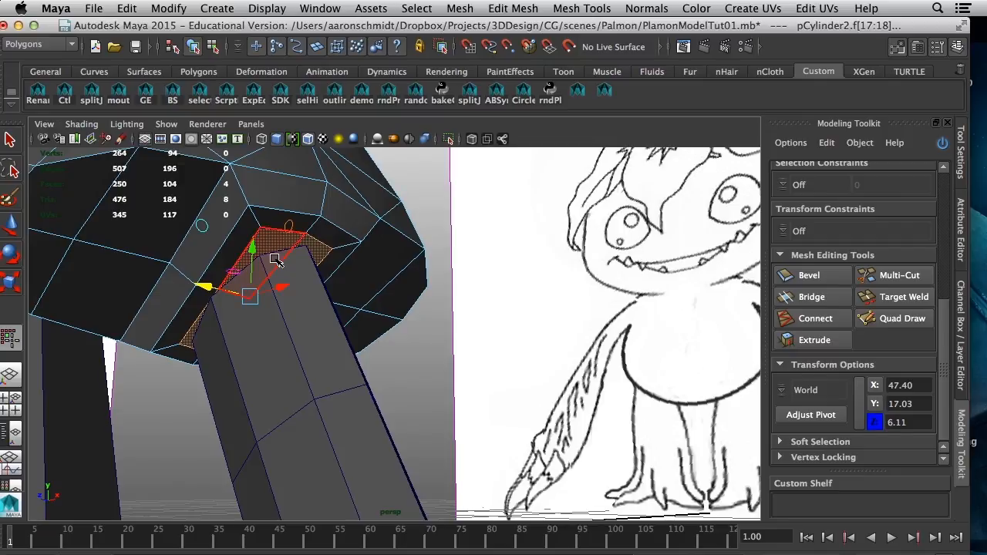
{"action": "key", "text": "Delete"}
{"action": "right_click_drag", "start_coordinate": [255, 226], "coordinate": [191, 227]}
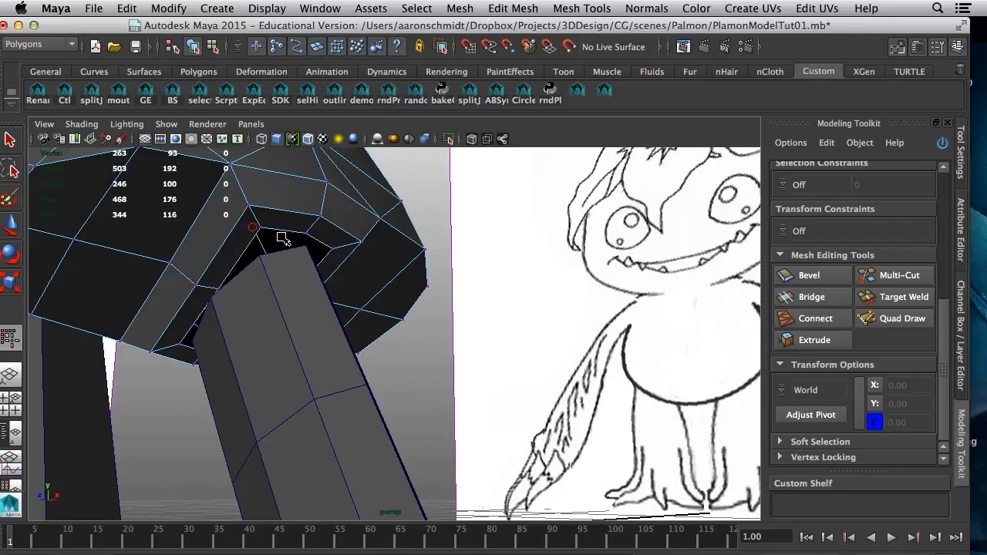
{"action": "left_click_drag", "start_coordinate": [283, 239], "coordinate": [279, 245], "text": "alt"}
Snap the first rim vertices of the arm's opening onto the corners of the finger cylinder's end.
{"action": "left_click", "coordinate": [260, 243]}
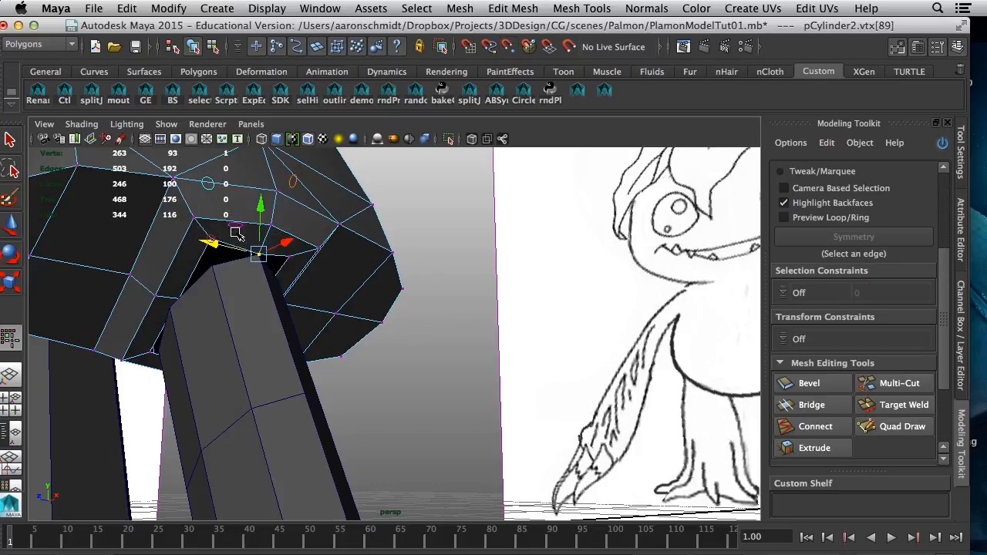
{"action": "left_click", "coordinate": [378, 256]}
{"action": "left_click", "coordinate": [208, 241]}
{"action": "key", "text": "w"}
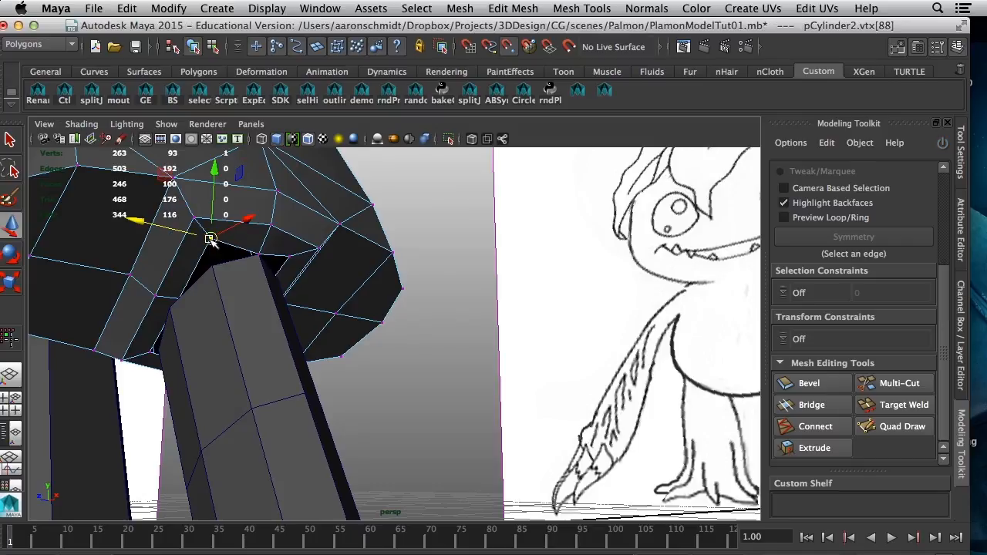
{"action": "left_click", "coordinate": [288, 254]}
Snap the rim vertices along the inner side of the opening onto the matching finger cylinder vertices.
{"action": "left_click_drag", "start_coordinate": [275, 275], "coordinate": [317, 287], "text": "alt"}
{"action": "left_click_drag", "start_coordinate": [213, 273], "coordinate": [163, 307]}
{"action": "left_click", "coordinate": [161, 272]}
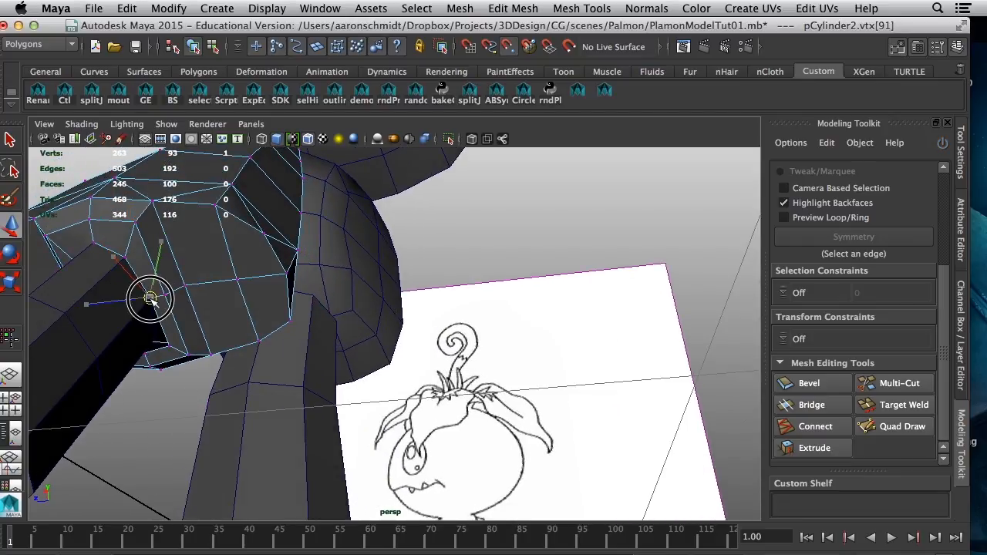
{"action": "left_click", "coordinate": [171, 344]}
{"action": "left_click", "coordinate": [167, 352]}
{"action": "left_click", "coordinate": [165, 347]}
{"action": "key", "text": "w"}
{"action": "key", "text": "v"}
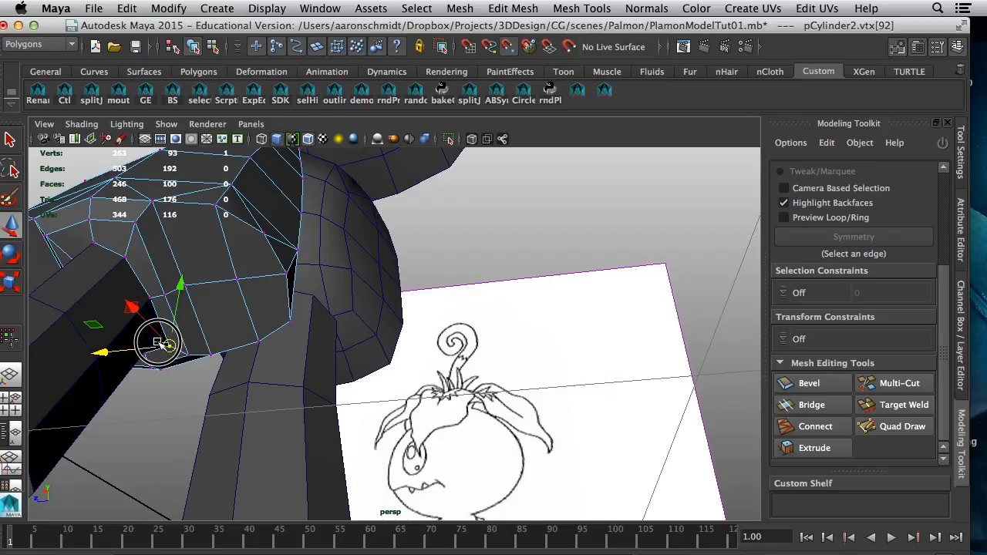
Align the rim vertex at the gap on the opening's far side with the finger's nearest corner.
{"action": "left_click_drag", "start_coordinate": [147, 337], "coordinate": [339, 375], "text": "alt"}
{"action": "left_click", "coordinate": [241, 332]}
{"action": "left_click_drag", "start_coordinate": [243, 330], "coordinate": [394, 353], "text": "alt"}
{"action": "key", "text": "w"}
{"action": "left_click", "coordinate": [351, 416]}
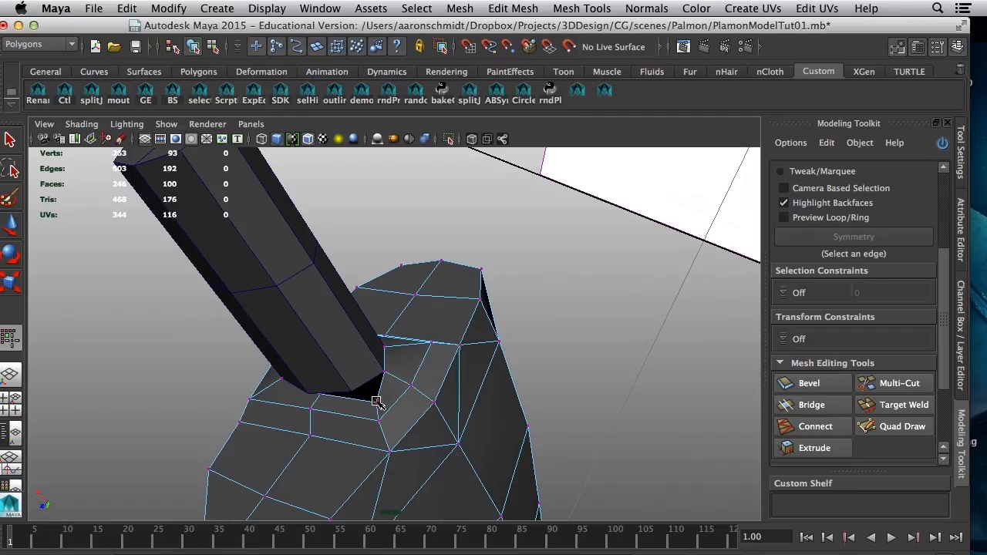
{"action": "left_click", "coordinate": [377, 402]}
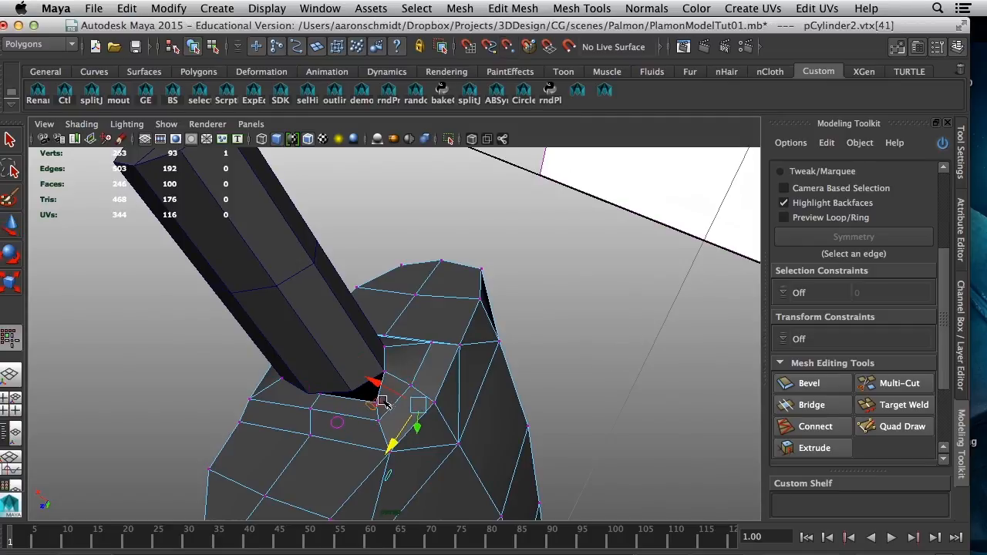
{"action": "left_click", "coordinate": [375, 407]}
{"action": "left_click", "coordinate": [353, 397]}
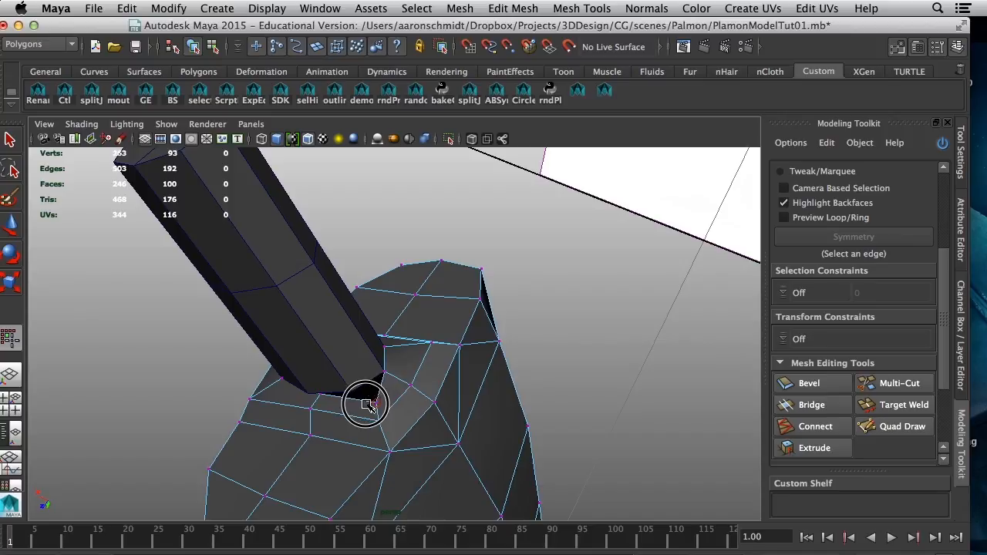
Snap the remaining rim vertices of the opening to the finger cylinder so the rim follows its outline.
{"action": "left_click_drag", "start_coordinate": [346, 399], "coordinate": [399, 359], "text": "alt"}
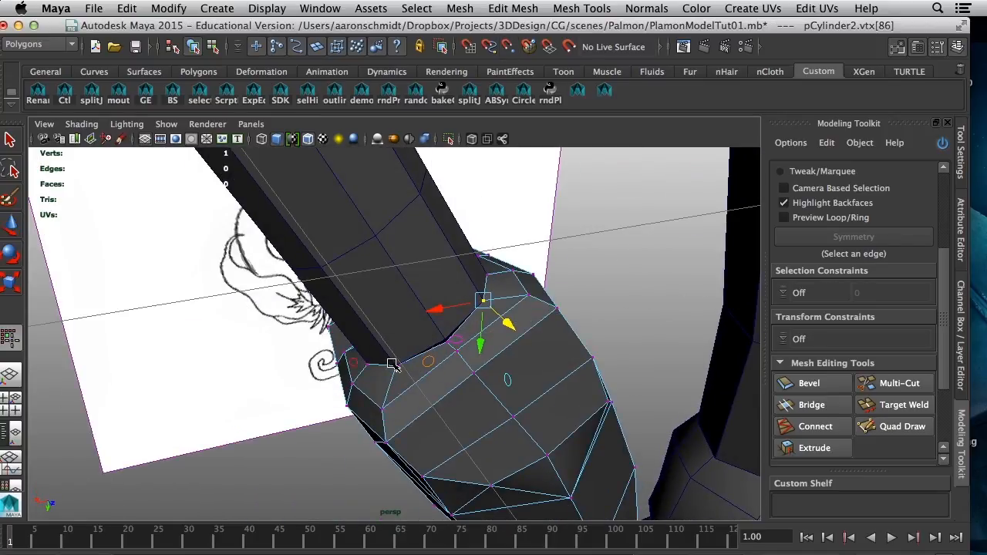
{"action": "left_click", "coordinate": [391, 364]}
{"action": "key", "text": "v"}
{"action": "left_click", "coordinate": [397, 363]}
{"action": "left_click", "coordinate": [454, 348]}
Switch the arm to face mode and select the four end-cap faces on one side of the middle finger.
{"action": "mouse_move", "coordinate": [443, 344]}
{"action": "left_mouse_down", "text": "alt"}
{"action": "mouse_move", "coordinate": [339, 438]}
{"action": "mouse_move", "coordinate": [293, 360]}
{"action": "mouse_move", "coordinate": [286, 419]}
{"action": "mouse_move", "coordinate": [419, 403]}
{"action": "mouse_move", "coordinate": [467, 425]}
{"action": "mouse_move", "coordinate": [410, 403]}
{"action": "mouse_move", "coordinate": [340, 433]}
{"action": "mouse_move", "coordinate": [347, 337]}
{"action": "left_mouse_up", "text": "alt"}
{"action": "right_click_drag", "start_coordinate": [347, 337], "coordinate": [347, 299]}
{"action": "left_click", "coordinate": [263, 347]}
{"action": "left_click", "coordinate": [235, 352], "text": "shift"}
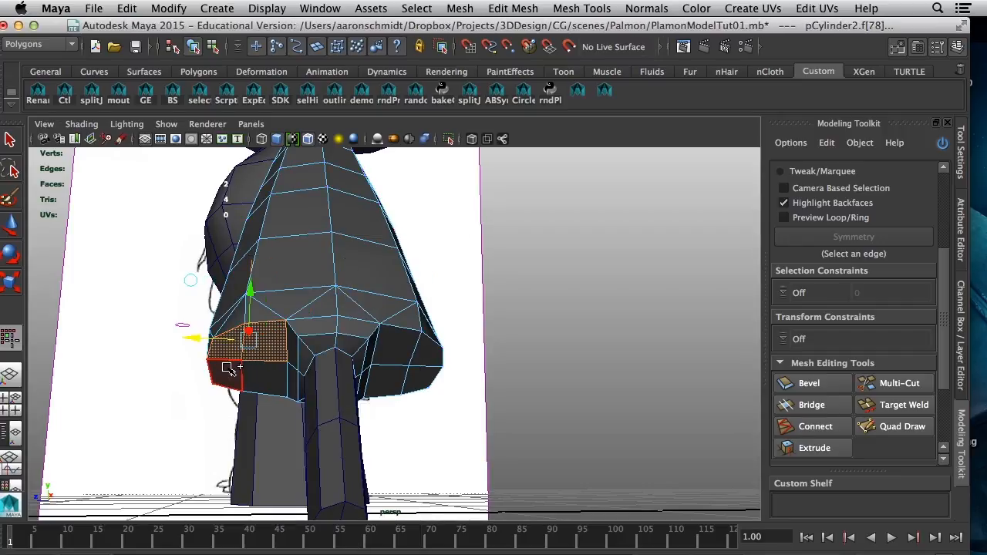
{"action": "left_click", "coordinate": [228, 370], "text": "shift"}
{"action": "left_click", "coordinate": [275, 377], "text": "shift"}
Extrude the four selected faces with an offset of 1.28 and Local Z of 1.17, checking them against the side reference drawing.
{"action": "left_click", "coordinate": [814, 447]}
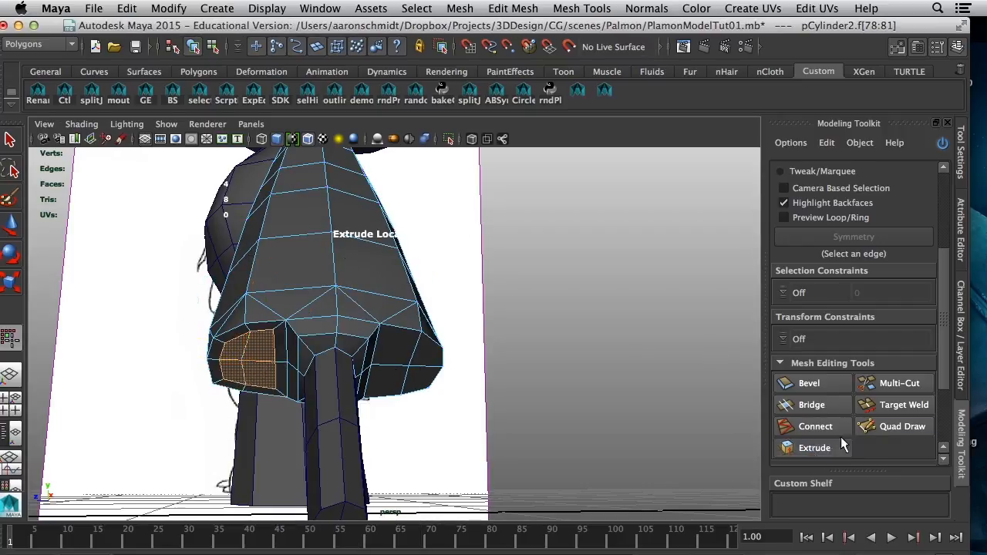
{"action": "scroll", "coordinate": [940, 368], "scroll_direction": "down", "scroll_amount": 4}
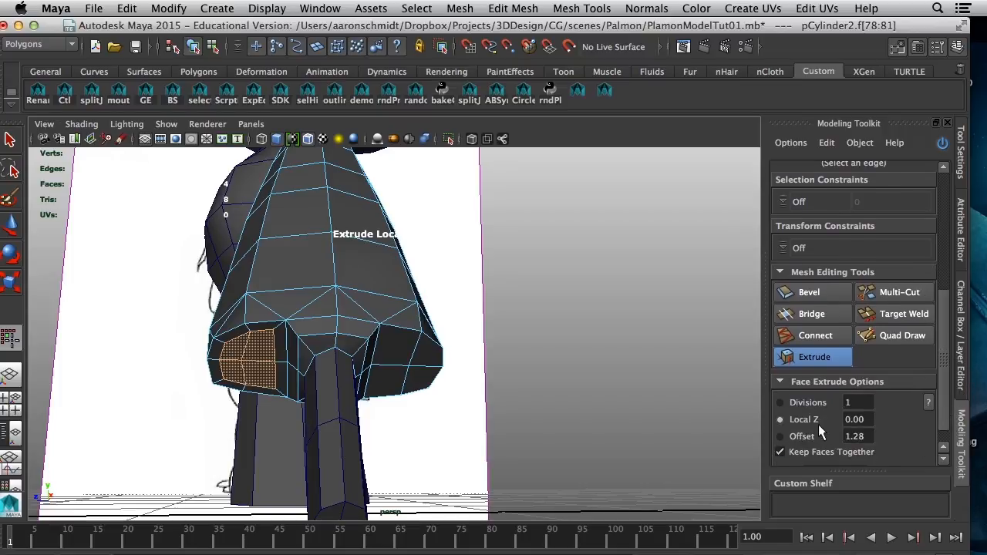
{"action": "left_click_drag", "start_coordinate": [444, 403], "coordinate": [450, 400]}
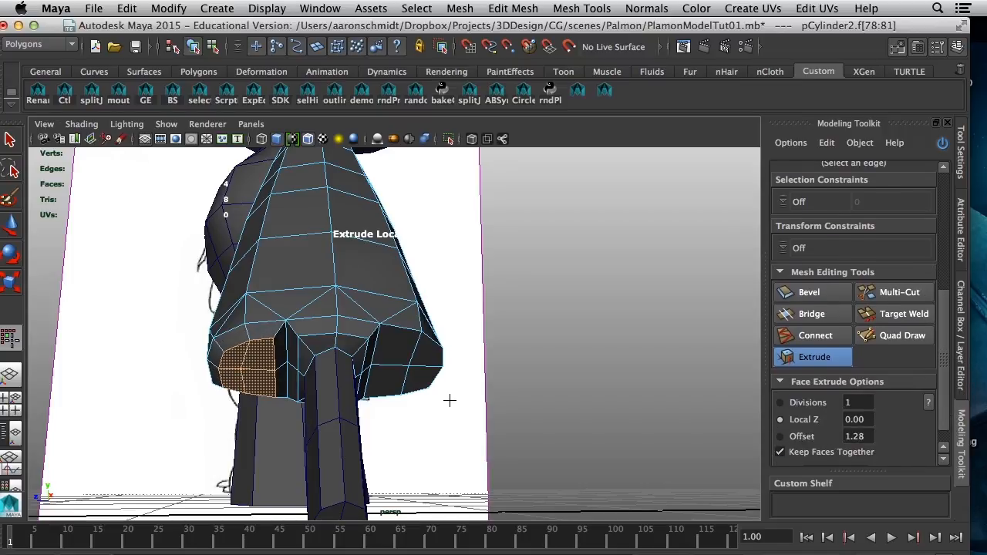
{"action": "key", "text": "space"}
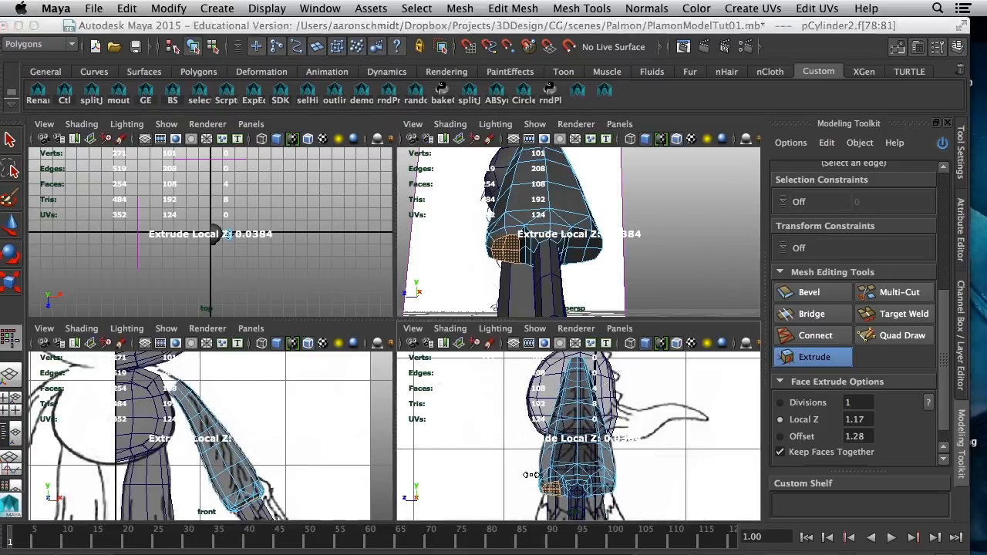
{"action": "key", "text": "space"}
{"action": "right_click_drag", "start_coordinate": [535, 481], "coordinate": [472, 388], "text": "alt"}
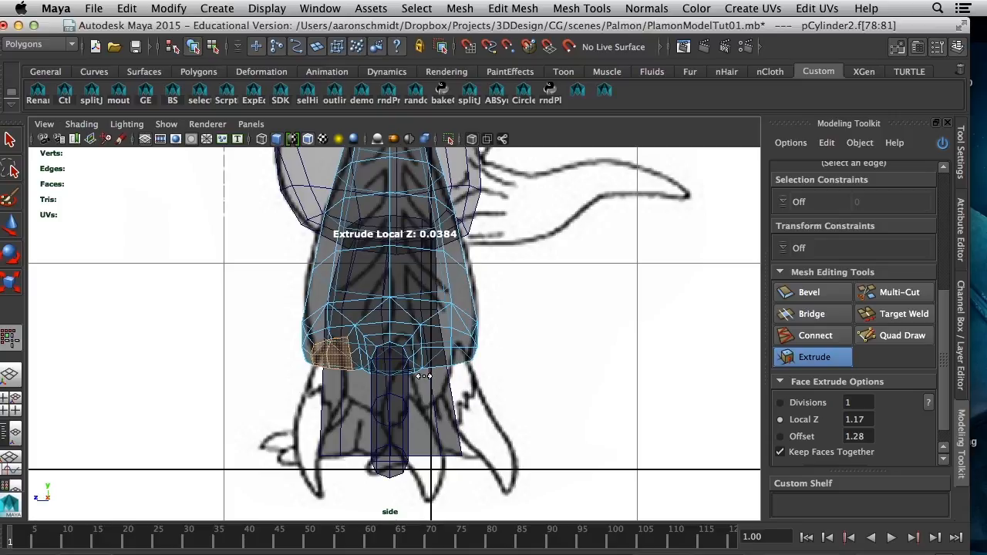
{"action": "key", "text": "space"}
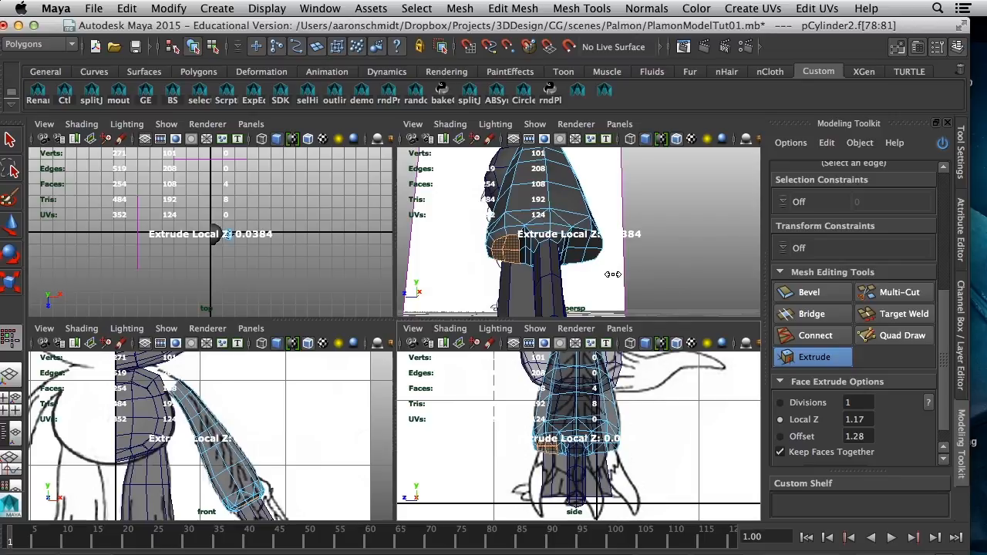
{"action": "key", "text": "space"}
{"action": "left_click_drag", "start_coordinate": [476, 334], "coordinate": [434, 302], "text": "alt"}
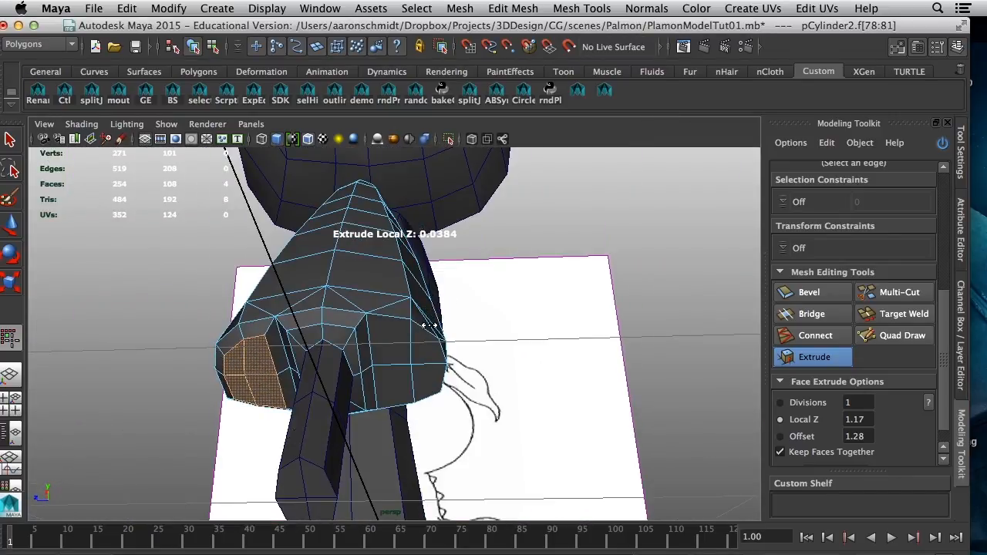
Select the four end-cap faces on the opposite side of the middle finger and extrude them.
{"action": "key", "text": "w"}
{"action": "right_click_drag", "start_coordinate": [395, 339], "coordinate": [394, 302]}
{"action": "left_click", "coordinate": [391, 344]}
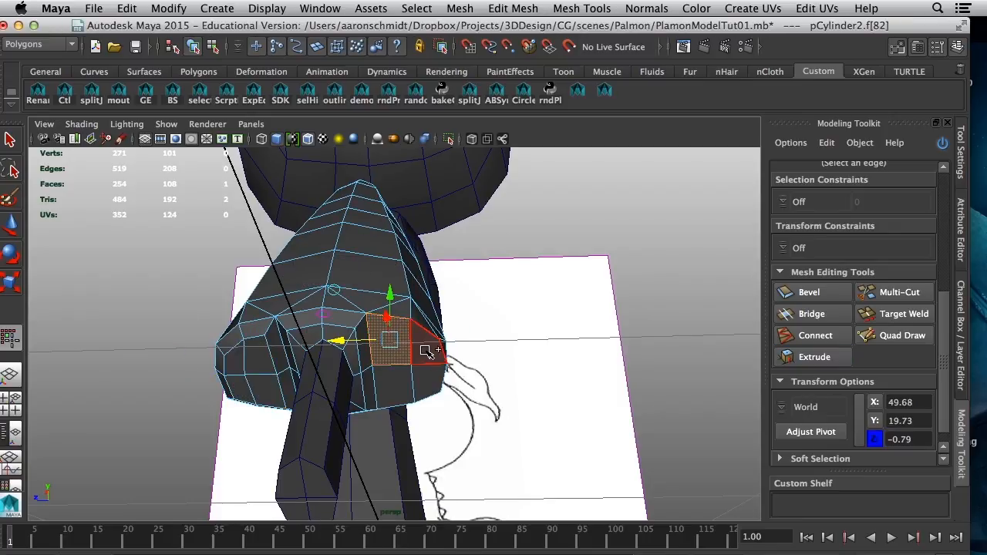
{"action": "left_click", "coordinate": [425, 350], "text": "shift"}
{"action": "left_click", "coordinate": [429, 375], "text": "shift"}
{"action": "left_click", "coordinate": [395, 385], "text": "shift"}
{"action": "left_click_drag", "start_coordinate": [615, 384], "coordinate": [648, 370], "text": "alt"}
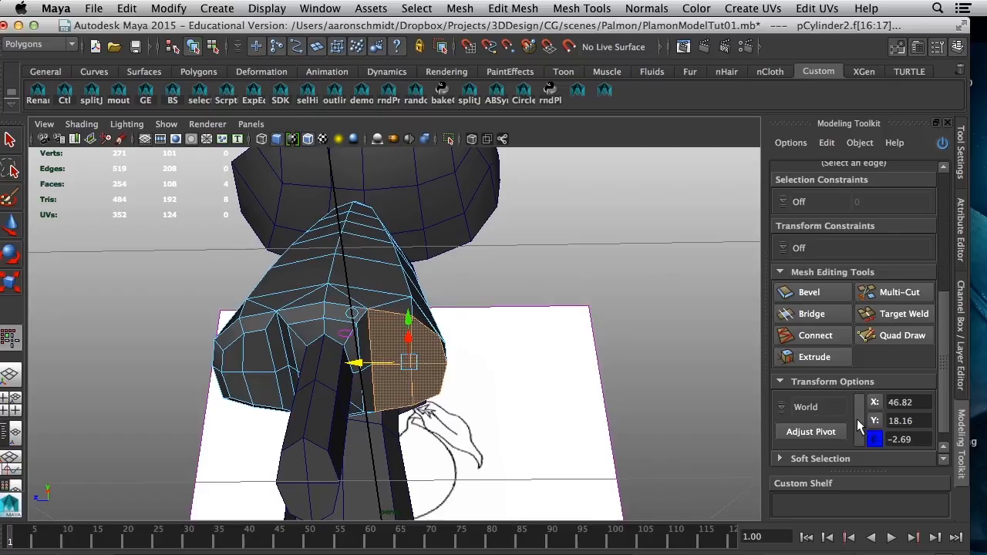
{"action": "left_click", "coordinate": [830, 360]}
{"action": "left_click_drag", "start_coordinate": [555, 432], "coordinate": [577, 444], "text": "alt"}
In object mode, duplicate the finger cylinder beside the original, scale the copy down uniformly, and duplicate the smaller finger.
{"action": "key", "text": "w"}
{"action": "right_click_drag", "start_coordinate": [349, 447], "coordinate": [409, 245]}
{"action": "left_click", "coordinate": [351, 446]}
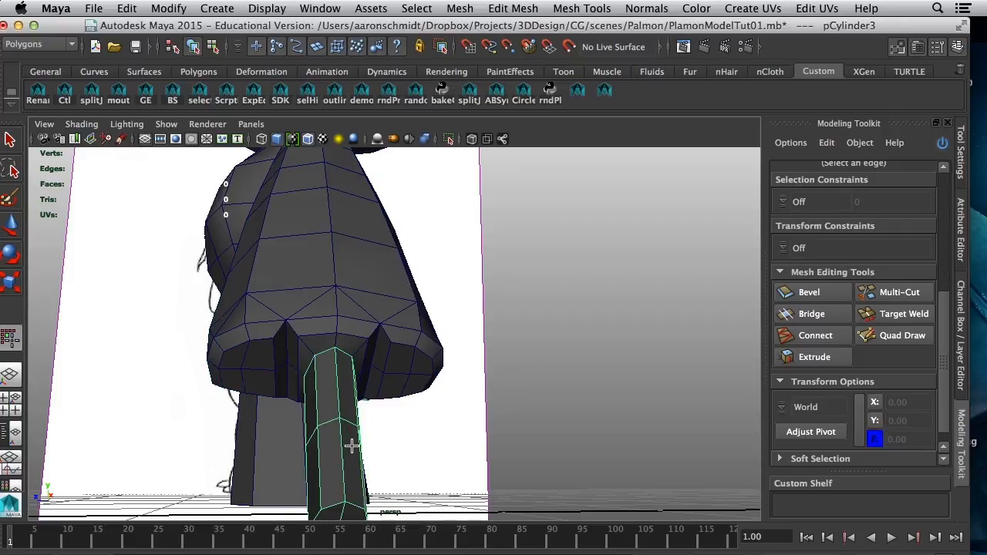
{"action": "left_click", "coordinate": [245, 387]}
{"action": "key", "text": "r"}
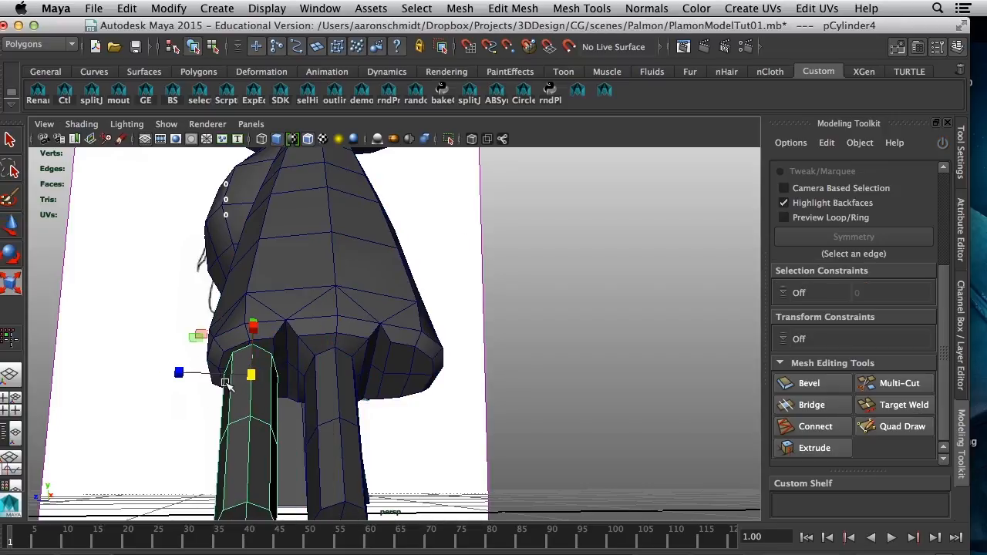
{"action": "left_click_drag", "start_coordinate": [252, 376], "coordinate": [213, 380]}
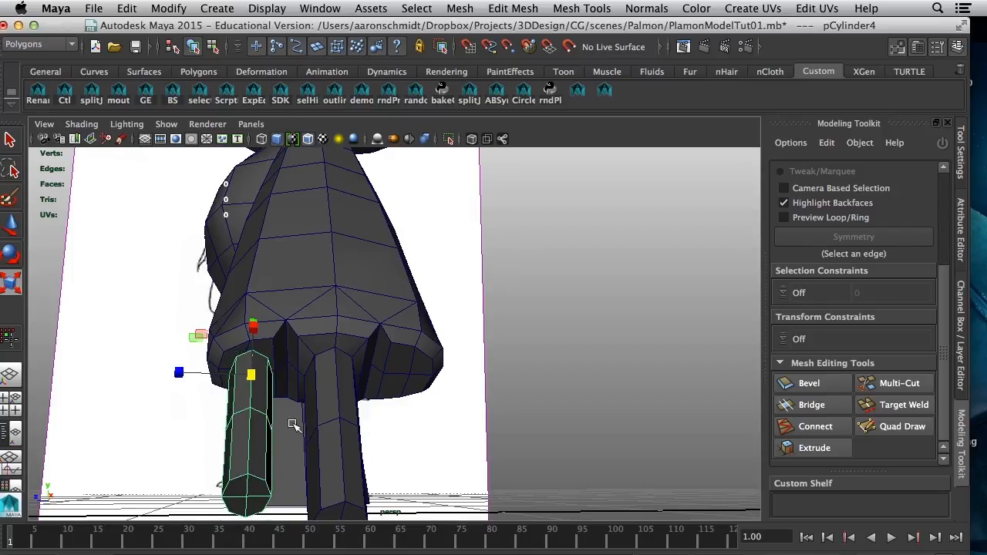
{"action": "key", "text": "w"}
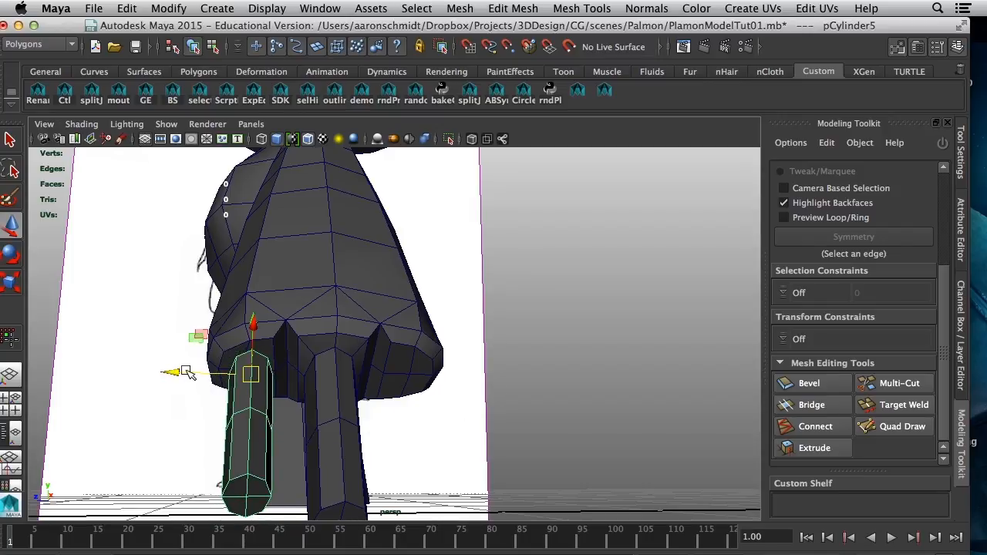
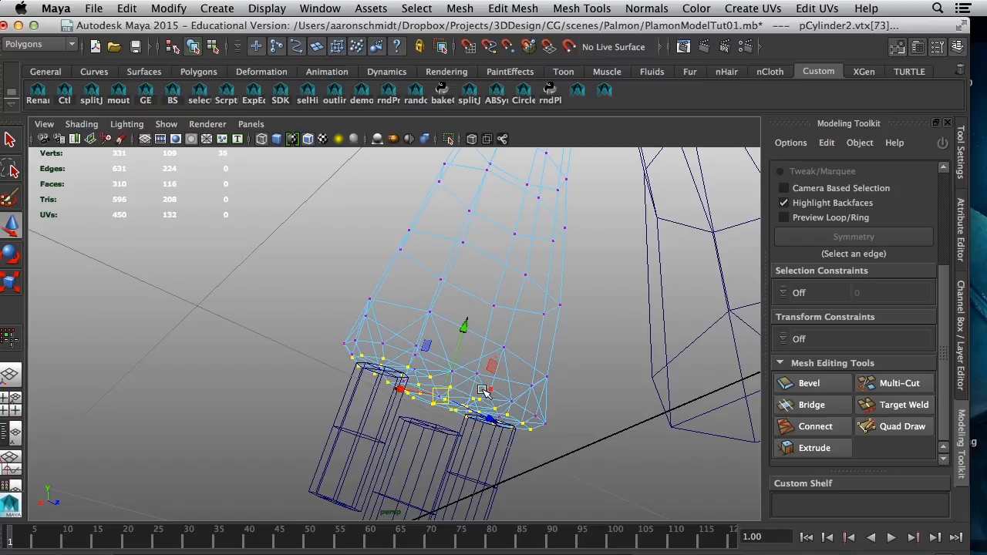
Examine the arm's selected end vertices in shaded mode against the side reference drawing, and clear the selection.
{"action": "key", "text": "5"}
{"action": "left_click_drag", "start_coordinate": [445, 399], "coordinate": [497, 416], "text": "alt"}
{"action": "key", "text": "space"}
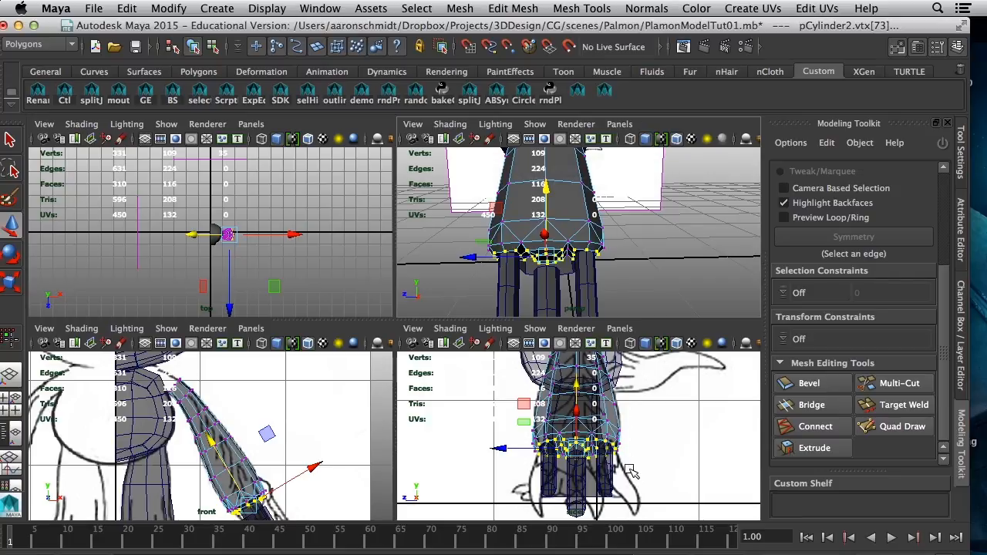
{"action": "key", "text": "space"}
{"action": "mouse_move", "coordinate": [407, 333]}
{"action": "left_mouse_down", "text": "alt"}
{"action": "mouse_move", "coordinate": [409, 351]}
{"action": "mouse_move", "coordinate": [407, 315]}
{"action": "left_mouse_up", "text": "alt"}
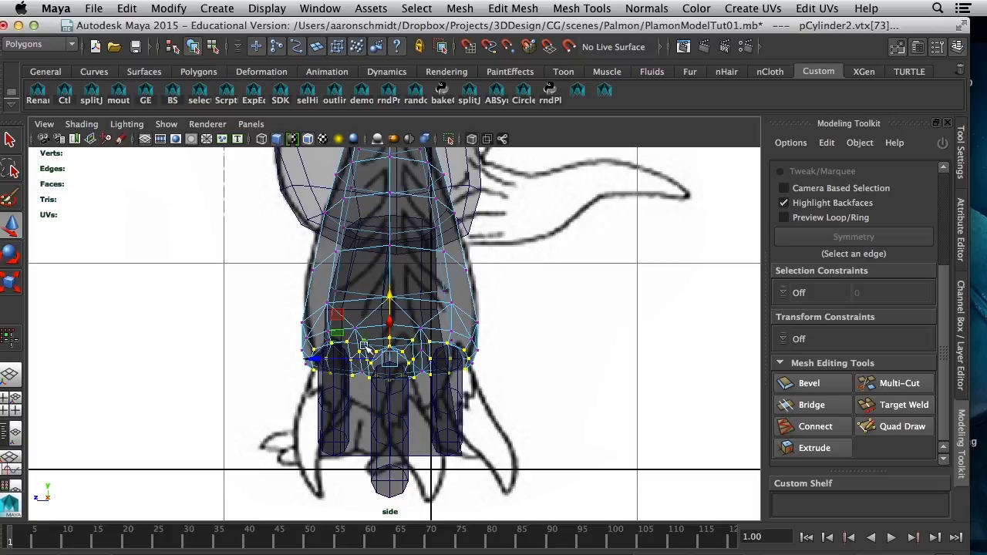
{"action": "key", "text": "space"}
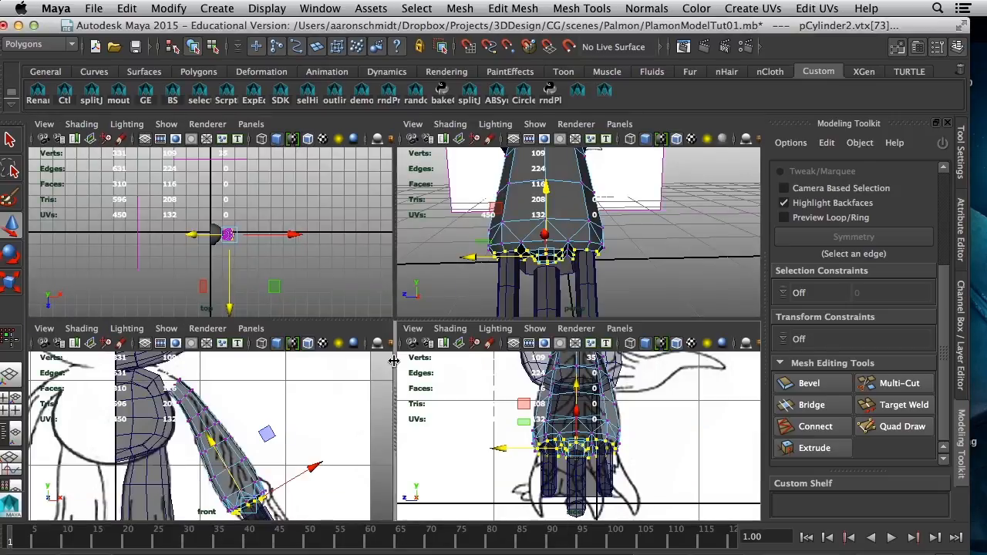
{"action": "key", "text": "space"}
{"action": "left_click", "coordinate": [394, 387]}
{"action": "left_click_drag", "start_coordinate": [403, 432], "coordinate": [322, 402], "text": "alt"}
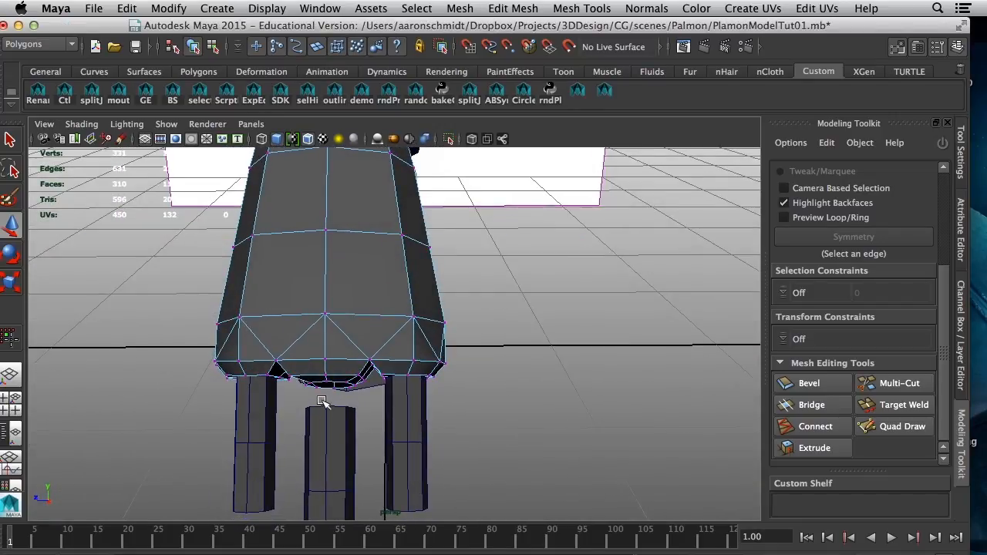
Move the ring of eight faces around the arm's central opening down toward the middle finger, and return to vertex mode.
{"action": "right_click_drag", "start_coordinate": [301, 376], "coordinate": [299, 299]}
{"action": "left_click_drag", "start_coordinate": [340, 369], "coordinate": [333, 344], "text": "alt"}
{"action": "left_click", "coordinate": [319, 343]}
{"action": "left_click", "coordinate": [342, 345], "text": "shift"}
{"action": "double_click", "coordinate": [354, 362], "text": "shift"}
{"action": "left_click_drag", "start_coordinate": [346, 369], "coordinate": [334, 425], "text": "alt"}
{"action": "left_click_drag", "start_coordinate": [328, 312], "coordinate": [327, 337]}
{"action": "mouse_move", "coordinate": [378, 374]}
{"action": "left_mouse_down", "text": "alt"}
{"action": "mouse_move", "coordinate": [489, 357]}
{"action": "mouse_move", "coordinate": [452, 410]}
{"action": "mouse_move", "coordinate": [600, 330]}
{"action": "left_mouse_up", "text": "alt"}
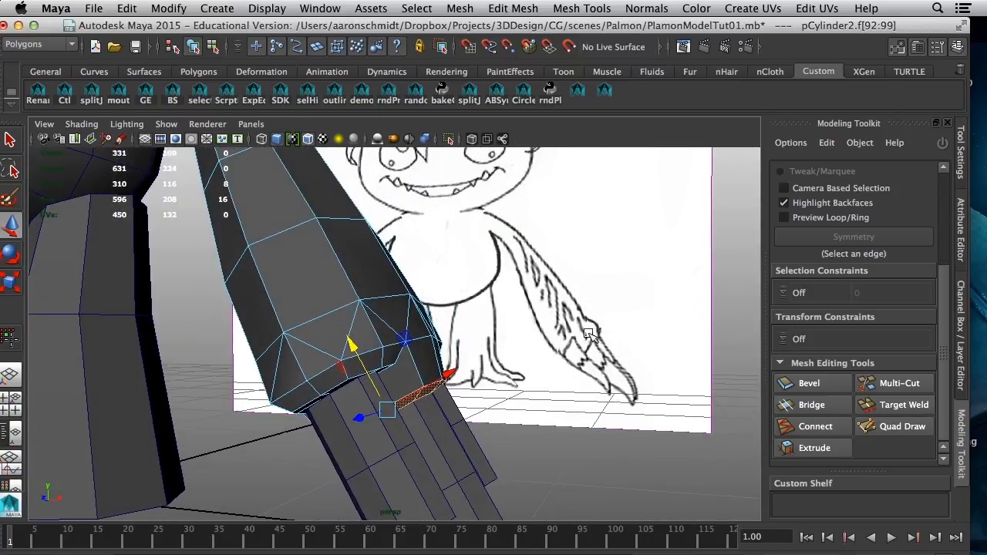
{"action": "right_click_drag", "start_coordinate": [440, 339], "coordinate": [370, 284]}
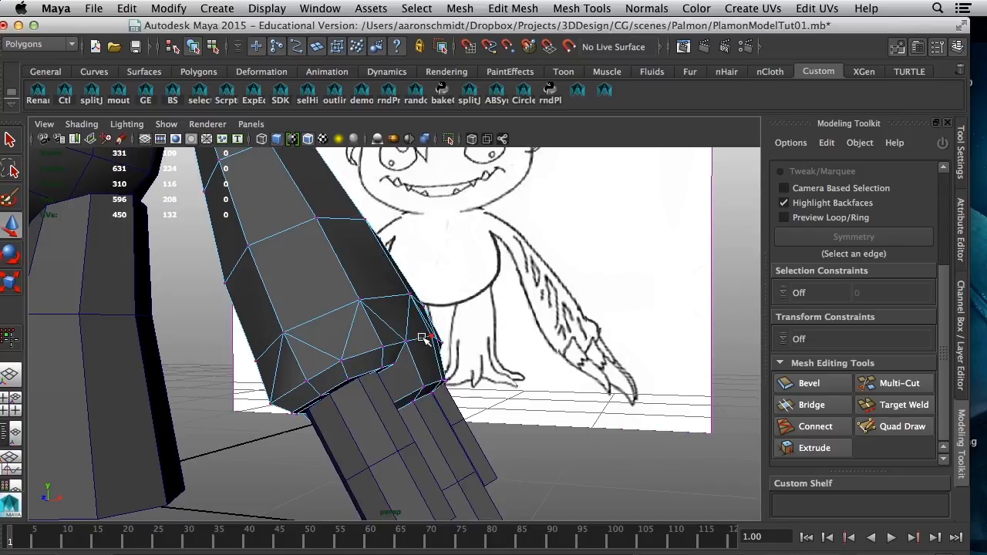
Reposition the corner vertex on the inner side of the arm's end, then return to object mode.
{"action": "left_click", "coordinate": [432, 338]}
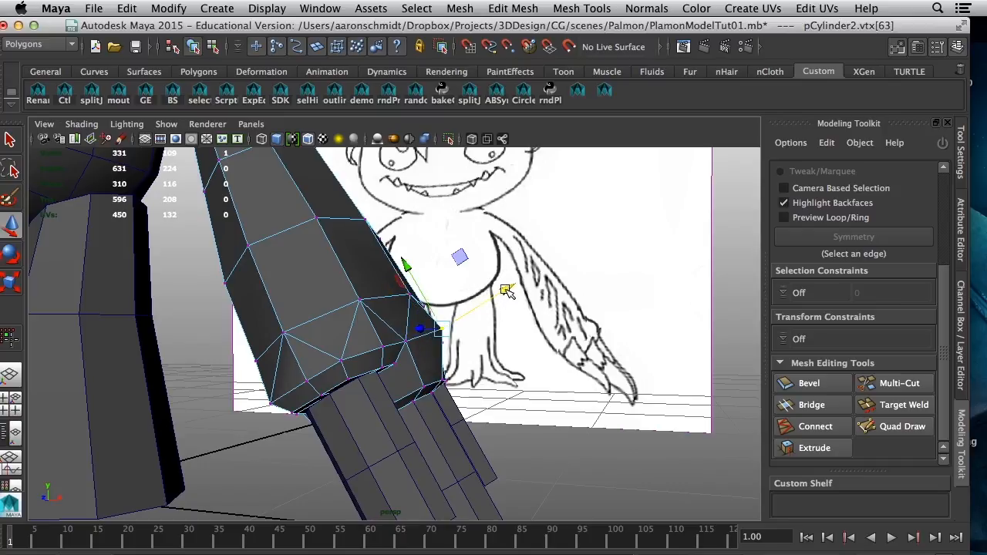
{"action": "left_click_drag", "start_coordinate": [586, 340], "coordinate": [343, 377], "text": "alt"}
{"action": "right_click_drag", "start_coordinate": [342, 260], "coordinate": [417, 242]}
{"action": "mouse_move", "coordinate": [627, 412]}
{"action": "left_mouse_down", "text": "alt"}
{"action": "mouse_move", "coordinate": [399, 408]}
{"action": "mouse_move", "coordinate": [359, 331]}
{"action": "mouse_move", "coordinate": [452, 371]}
{"action": "mouse_move", "coordinate": [681, 276]}
{"action": "left_mouse_up", "text": "alt"}
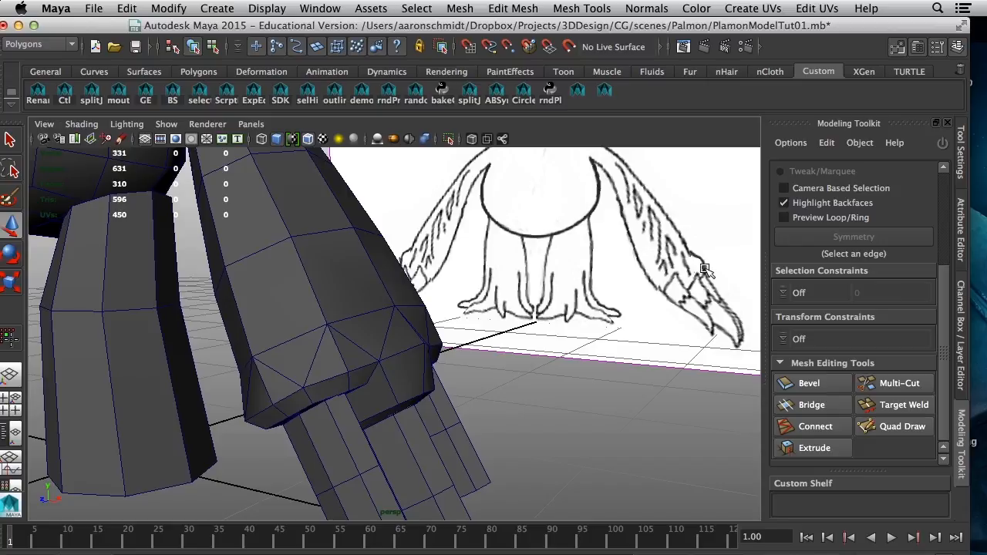
{"action": "mouse_move", "coordinate": [676, 282]}
{"action": "left_mouse_down", "text": "alt"}
{"action": "mouse_move", "coordinate": [366, 378]}
{"action": "mouse_move", "coordinate": [282, 342]}
{"action": "mouse_move", "coordinate": [350, 378]}
{"action": "mouse_move", "coordinate": [331, 391]}
{"action": "mouse_move", "coordinate": [380, 390]}
{"action": "mouse_move", "coordinate": [346, 347]}
{"action": "mouse_move", "coordinate": [409, 363]}
{"action": "mouse_move", "coordinate": [315, 375]}
{"action": "mouse_move", "coordinate": [258, 359]}
{"action": "mouse_move", "coordinate": [263, 371]}
{"action": "mouse_move", "coordinate": [254, 357]}
{"action": "mouse_move", "coordinate": [301, 385]}
{"action": "mouse_move", "coordinate": [379, 393]}
{"action": "mouse_move", "coordinate": [519, 312]}
{"action": "mouse_move", "coordinate": [590, 308]}
{"action": "mouse_move", "coordinate": [617, 326]}
{"action": "mouse_move", "coordinate": [587, 328]}
{"action": "left_mouse_up", "text": "alt"}
Examine the middle finger cylinder against the front reference drawing.
{"action": "left_click", "coordinate": [470, 406]}
{"action": "mouse_move", "coordinate": [470, 406]}
{"action": "left_mouse_down", "text": "alt"}
{"action": "mouse_move", "coordinate": [529, 454]}
{"action": "mouse_move", "coordinate": [397, 456]}
{"action": "mouse_move", "coordinate": [476, 334]}
{"action": "mouse_move", "coordinate": [507, 319]}
{"action": "mouse_move", "coordinate": [601, 341]}
{"action": "left_mouse_up", "text": "alt"}
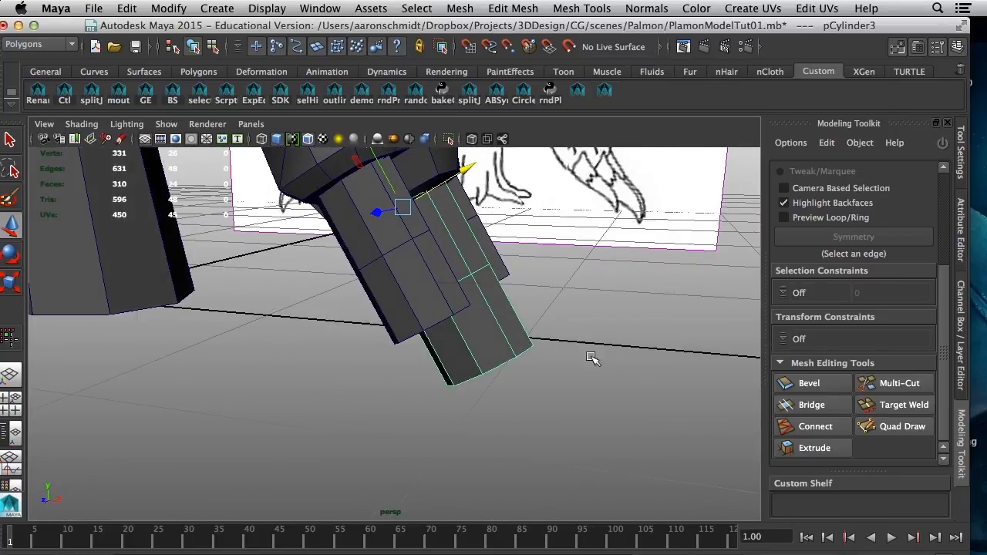
{"action": "key", "text": "space"}
{"action": "key", "text": "space"}
{"action": "key", "text": "f"}
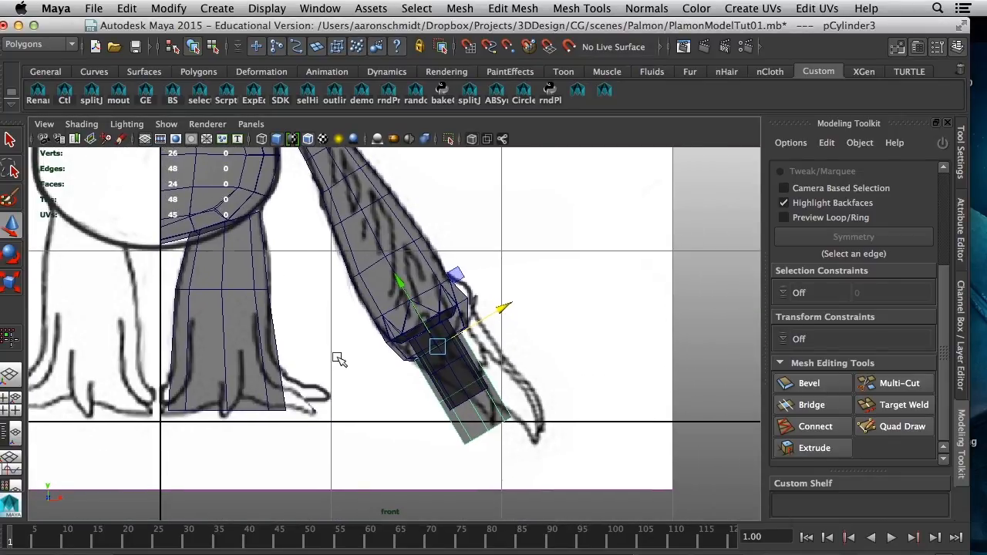
{"action": "key", "text": "space"}
{"action": "key", "text": "space"}
Delete the two outer finger cylinders, keeping only the middle one.
{"action": "left_click_drag", "start_coordinate": [555, 273], "coordinate": [324, 299], "text": "alt"}
{"action": "left_click", "coordinate": [326, 299]}
{"action": "left_click", "coordinate": [518, 317], "text": "shift"}
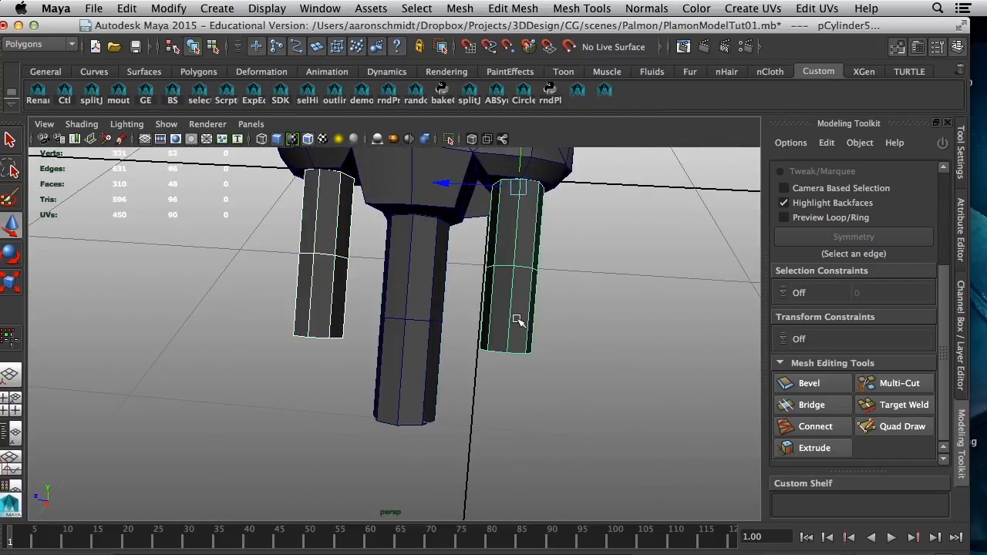
{"action": "key", "text": "Delete"}
In vertex mode on the arm, move individual vertices of one outer finger base to round out its shape.
{"action": "left_click", "coordinate": [403, 321]}
{"action": "mouse_move", "coordinate": [362, 384]}
{"action": "left_mouse_down", "text": "alt"}
{"action": "mouse_move", "coordinate": [424, 375]}
{"action": "mouse_move", "coordinate": [394, 188]}
{"action": "mouse_move", "coordinate": [452, 389]}
{"action": "mouse_move", "coordinate": [298, 399]}
{"action": "mouse_move", "coordinate": [378, 403]}
{"action": "mouse_move", "coordinate": [378, 357]}
{"action": "mouse_move", "coordinate": [345, 343]}
{"action": "mouse_move", "coordinate": [282, 366]}
{"action": "mouse_move", "coordinate": [287, 351]}
{"action": "left_mouse_up", "text": "alt"}
{"action": "right_click_drag", "start_coordinate": [293, 298], "coordinate": [231, 265]}
{"action": "left_click", "coordinate": [316, 286]}
{"action": "left_click_drag", "start_coordinate": [333, 212], "coordinate": [330, 233]}
{"action": "left_click", "coordinate": [305, 371]}
{"action": "left_click_drag", "start_coordinate": [319, 307], "coordinate": [322, 286]}
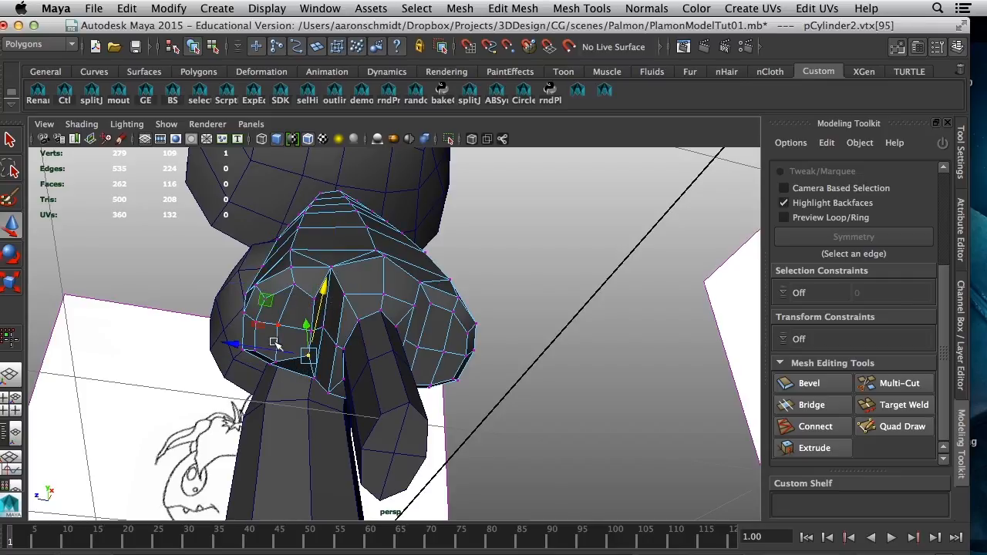
{"action": "left_click", "coordinate": [282, 327]}
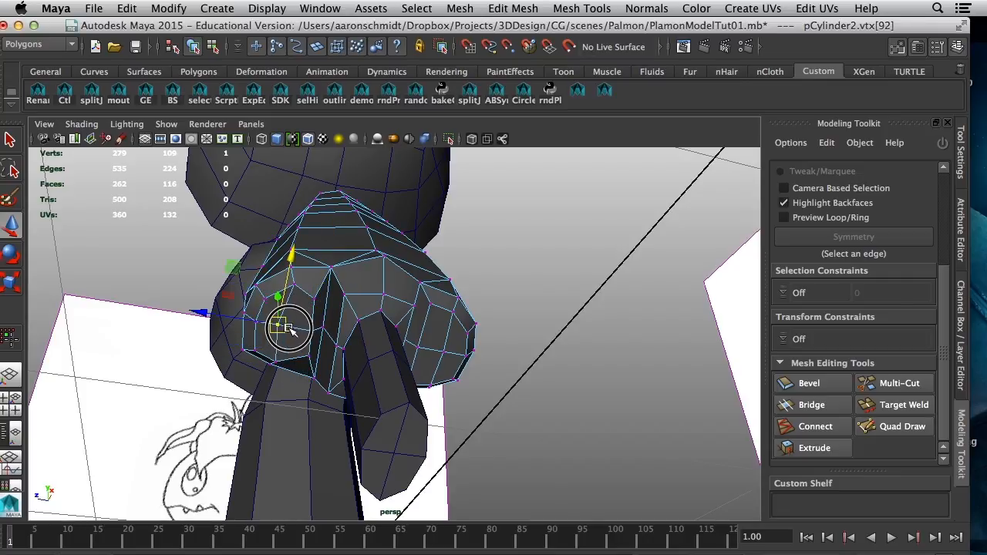
{"action": "left_click_drag", "start_coordinate": [284, 329], "coordinate": [435, 301], "text": "alt"}
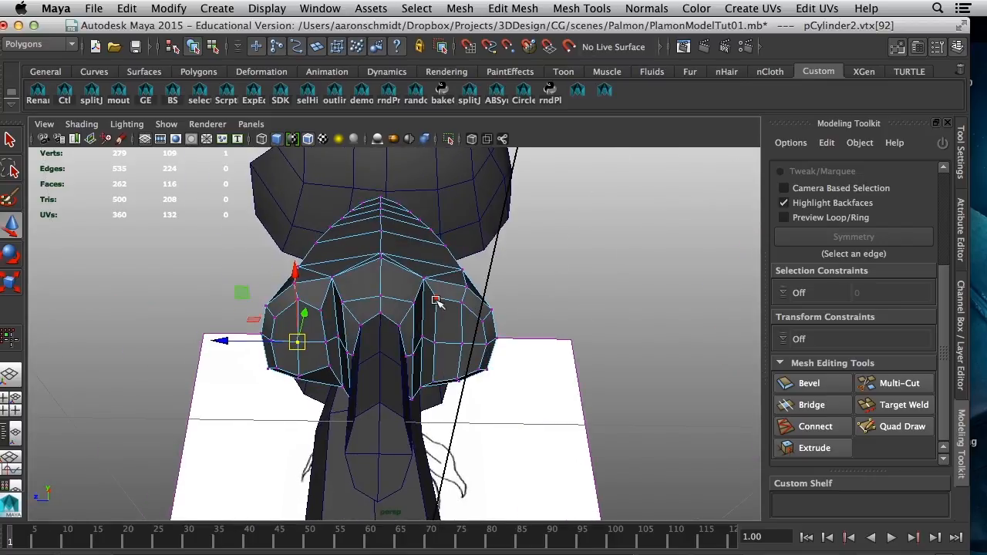
Adjust the matching vertices of the opposite outer finger base to even out its outline.
{"action": "left_click", "coordinate": [435, 298]}
{"action": "left_click_drag", "start_coordinate": [439, 226], "coordinate": [440, 236]}
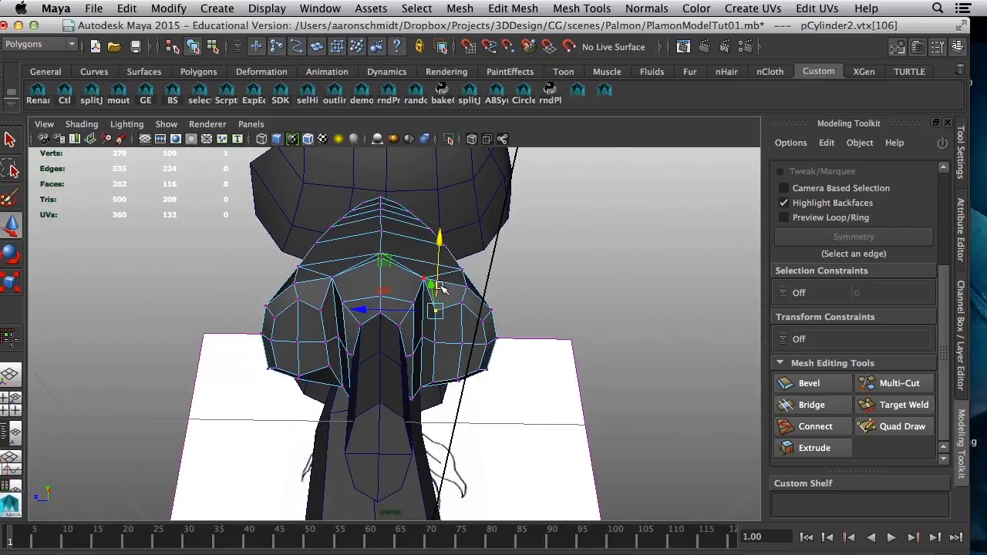
{"action": "left_click_drag", "start_coordinate": [366, 312], "coordinate": [434, 369]}
{"action": "left_click", "coordinate": [436, 381]}
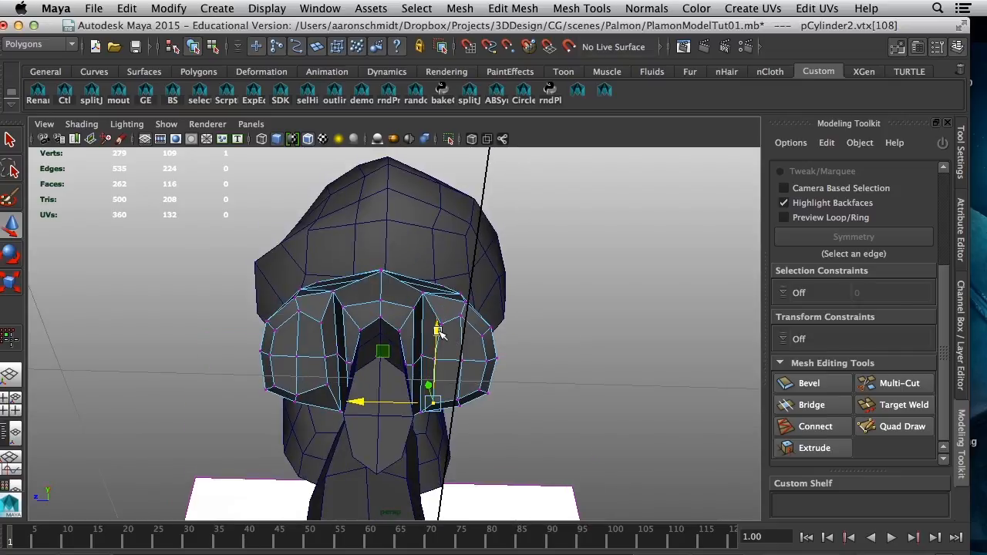
{"action": "left_click_drag", "start_coordinate": [370, 383], "coordinate": [417, 312], "text": "alt"}
{"action": "left_click", "coordinate": [469, 347]}
Reposition the pair of vertices flanking the middle finger base and the vertex between them.
{"action": "left_click", "coordinate": [343, 301]}
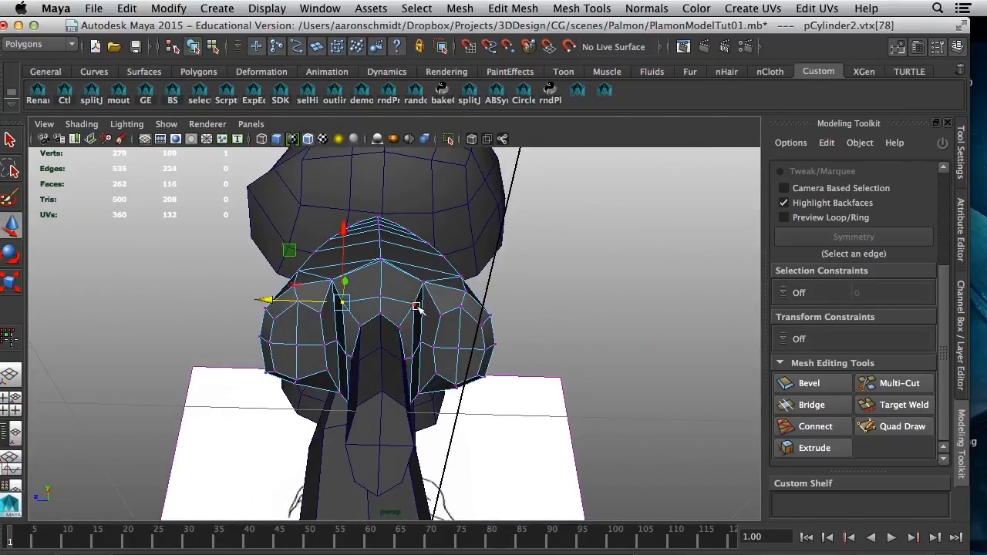
{"action": "left_click", "coordinate": [413, 308], "text": "shift"}
{"action": "left_click_drag", "start_coordinate": [385, 265], "coordinate": [386, 274], "text": "alt"}
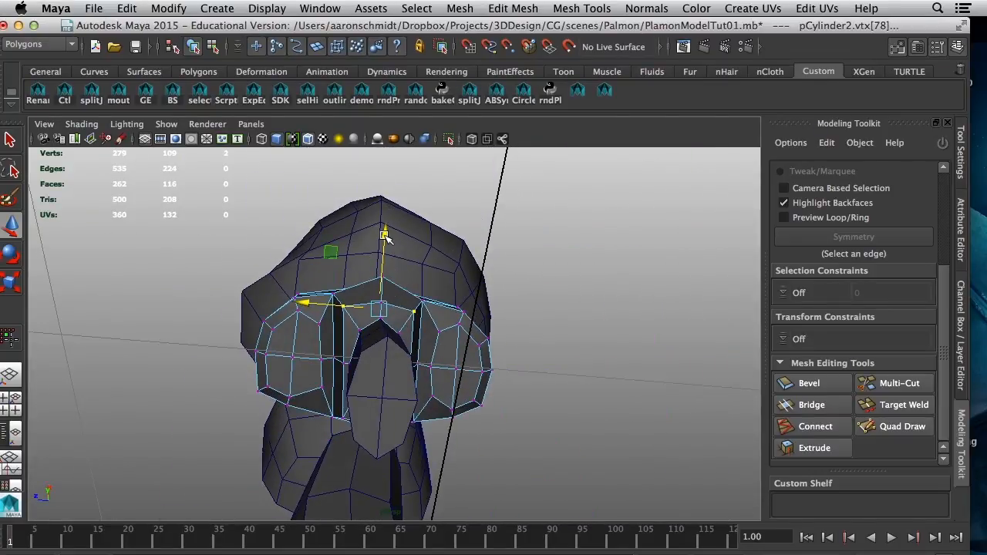
{"action": "left_click", "coordinate": [380, 302]}
{"action": "left_click_drag", "start_coordinate": [386, 216], "coordinate": [400, 267], "text": "alt"}
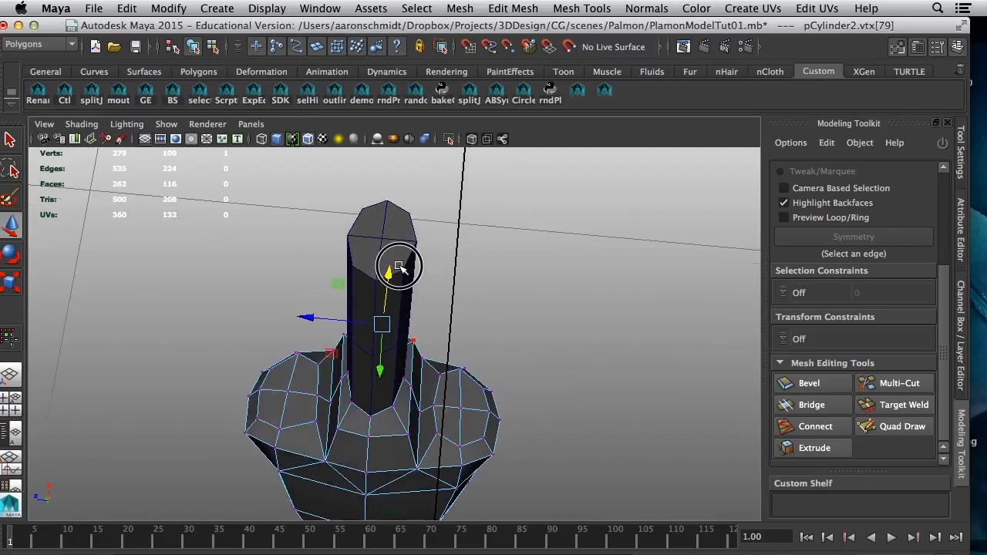
Scale the two vertices on either side of the middle finger's opening slightly apart.
{"action": "left_click", "coordinate": [342, 379]}
{"action": "left_click", "coordinate": [413, 388], "text": "shift"}
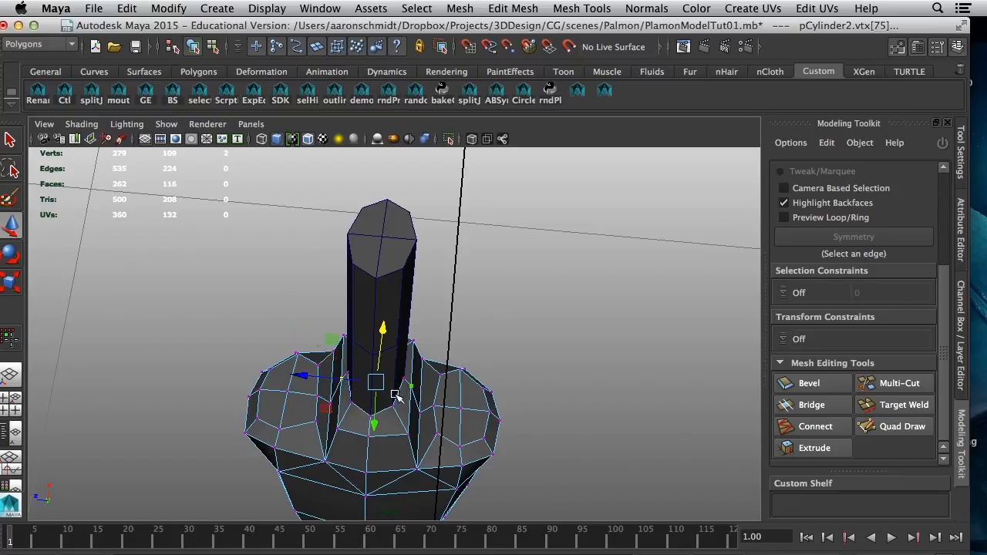
{"action": "key", "text": "r"}
{"action": "left_click_drag", "start_coordinate": [308, 377], "coordinate": [302, 379]}
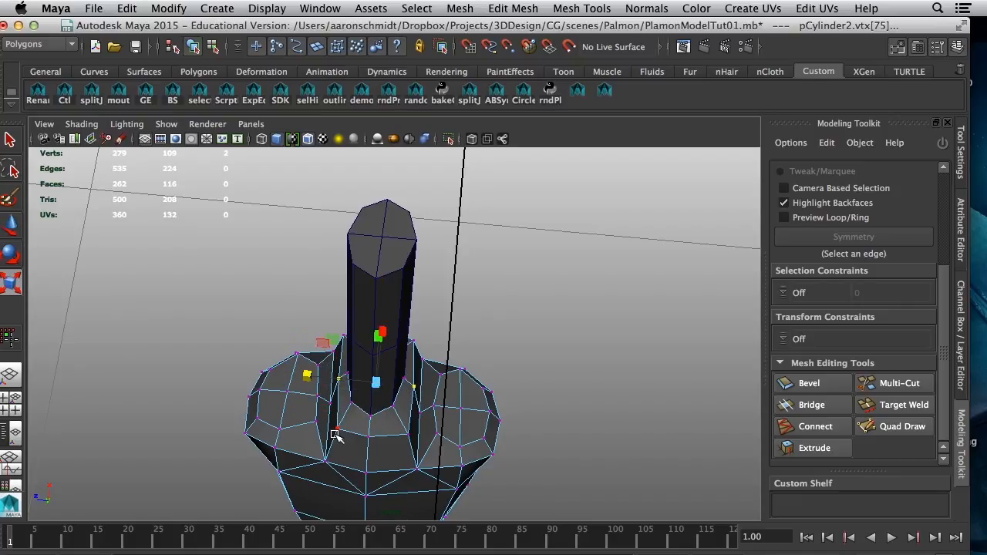
Scale the next pair of vertices beside the middle finger base slightly closer together and move them to round the base.
{"action": "left_click", "coordinate": [336, 433]}
{"action": "left_click", "coordinate": [411, 436], "text": "shift"}
{"action": "left_click_drag", "start_coordinate": [305, 428], "coordinate": [310, 429]}
{"action": "key", "text": "w"}
{"action": "left_click_drag", "start_coordinate": [381, 467], "coordinate": [388, 494], "text": "alt"}
{"action": "left_click_drag", "start_coordinate": [379, 386], "coordinate": [378, 361]}
{"action": "left_click_drag", "start_coordinate": [378, 362], "coordinate": [356, 353], "text": "alt"}
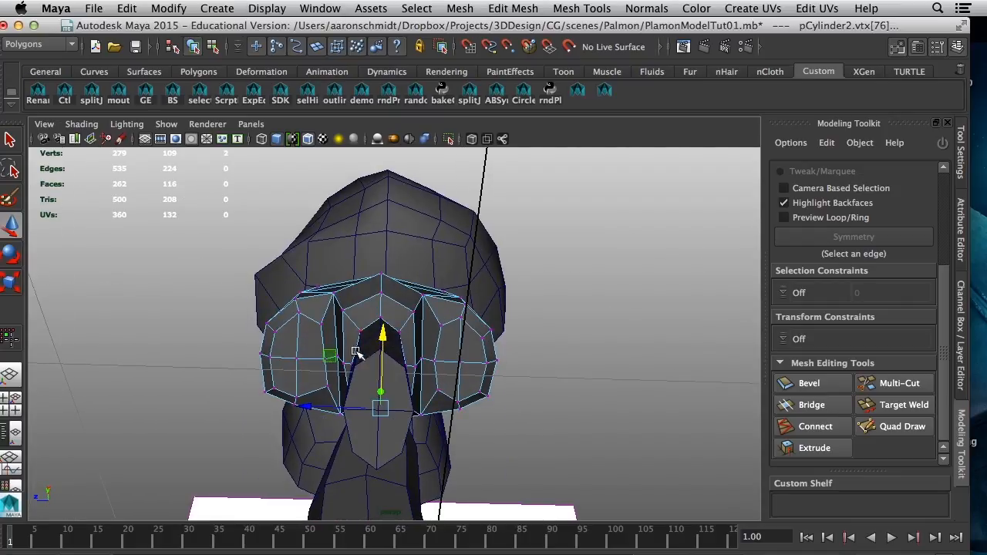
{"action": "left_click_drag", "start_coordinate": [417, 416], "coordinate": [362, 395], "text": "alt"}
Select the middle finger and the arm together in the front view and switch both to component selection.
{"action": "right_click_drag", "start_coordinate": [367, 257], "coordinate": [432, 233]}
{"action": "left_click", "coordinate": [374, 309]}
{"action": "mouse_move", "coordinate": [457, 402]}
{"action": "left_mouse_down", "text": "alt"}
{"action": "mouse_move", "coordinate": [381, 379]}
{"action": "mouse_move", "coordinate": [408, 363]}
{"action": "mouse_move", "coordinate": [399, 392]}
{"action": "mouse_move", "coordinate": [363, 392]}
{"action": "mouse_move", "coordinate": [424, 388]}
{"action": "mouse_move", "coordinate": [419, 378]}
{"action": "mouse_move", "coordinate": [479, 395]}
{"action": "mouse_move", "coordinate": [419, 378]}
{"action": "mouse_move", "coordinate": [424, 408]}
{"action": "mouse_move", "coordinate": [328, 437]}
{"action": "mouse_move", "coordinate": [403, 388]}
{"action": "mouse_move", "coordinate": [386, 432]}
{"action": "mouse_move", "coordinate": [501, 451]}
{"action": "left_mouse_up", "text": "alt"}
{"action": "left_click", "coordinate": [383, 434]}
{"action": "key", "text": "space"}
{"action": "key", "text": "space"}
{"action": "middle_click_drag", "start_coordinate": [320, 459], "coordinate": [289, 434], "text": "alt"}
{"action": "left_click_drag", "start_coordinate": [311, 427], "coordinate": [328, 422], "text": "alt"}
{"action": "middle_click_drag", "start_coordinate": [369, 385], "coordinate": [357, 366], "text": "alt"}
{"action": "right_click_drag", "start_coordinate": [357, 366], "coordinate": [443, 399], "text": "alt"}
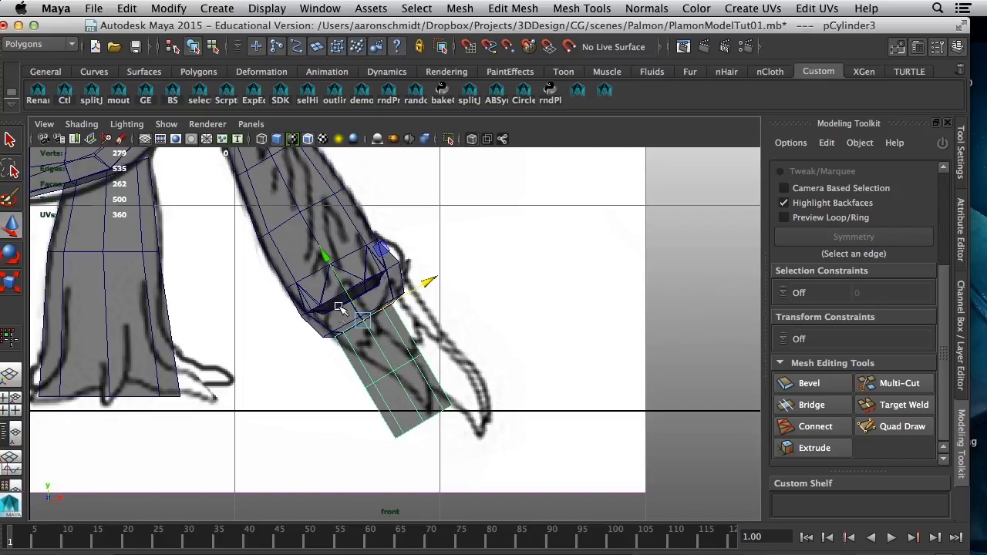
{"action": "left_click", "coordinate": [313, 304]}
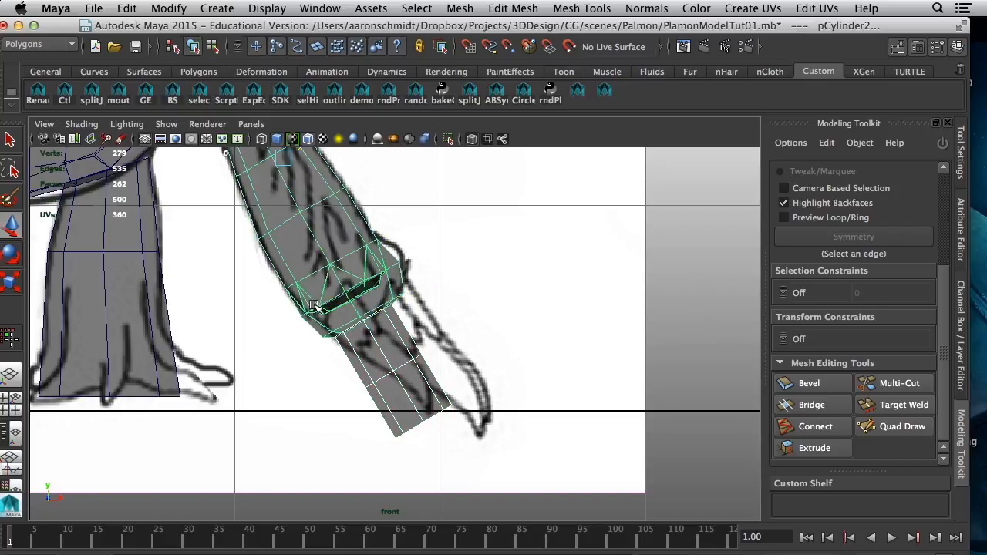
{"action": "left_click", "coordinate": [214, 48]}
Select the arm-end and finger vertices, shift them slightly outward, and drop the upper arm-end vertices from the selection.
{"action": "left_click_drag", "start_coordinate": [509, 237], "coordinate": [280, 348]}
{"action": "left_click_drag", "start_coordinate": [484, 348], "coordinate": [360, 444], "text": "shift"}
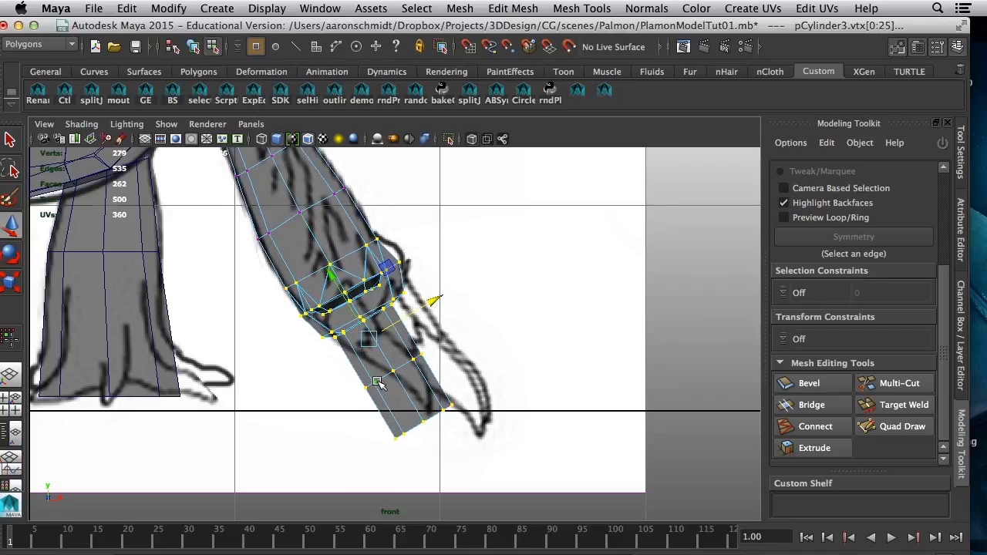
{"action": "left_click_drag", "start_coordinate": [370, 336], "coordinate": [373, 334]}
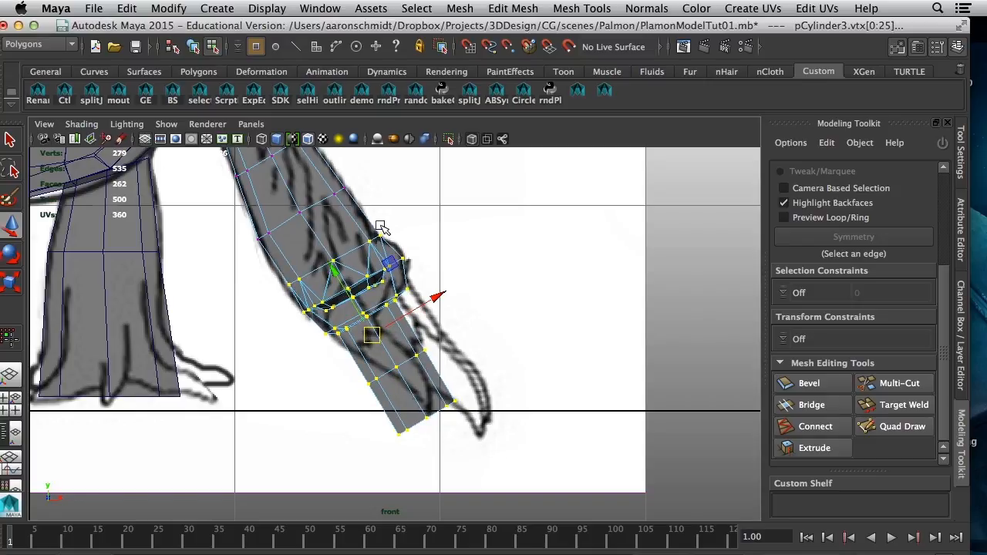
{"action": "left_click_drag", "start_coordinate": [386, 225], "coordinate": [322, 317], "text": "ctrl"}
Rotate and move the selected finger and finger-base vertices outward to follow the hand's angle in the front drawing.
{"action": "key", "text": "e"}
{"action": "left_click_drag", "start_coordinate": [408, 280], "coordinate": [401, 286]}
{"action": "key", "text": "w"}
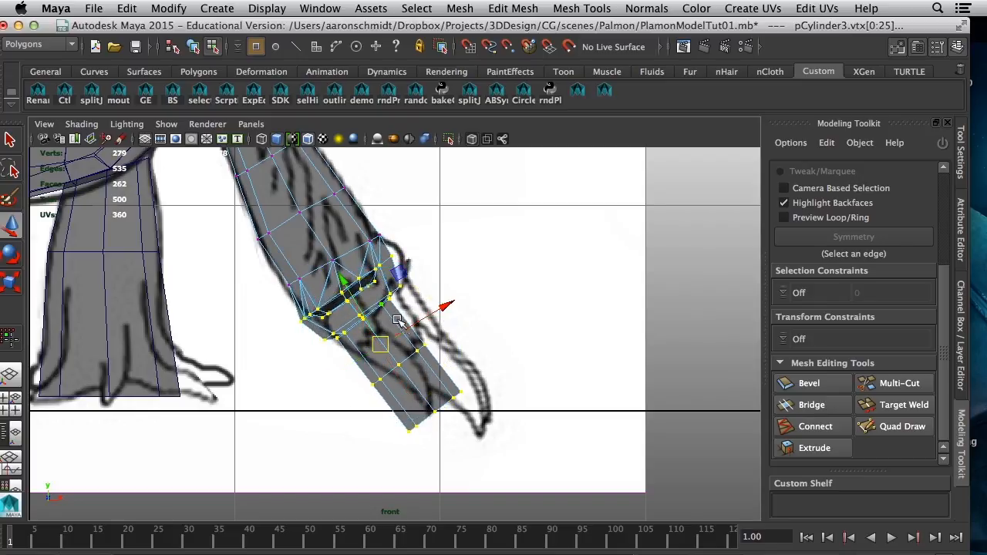
{"action": "left_click_drag", "start_coordinate": [380, 345], "coordinate": [390, 340]}
{"action": "key", "text": "e"}
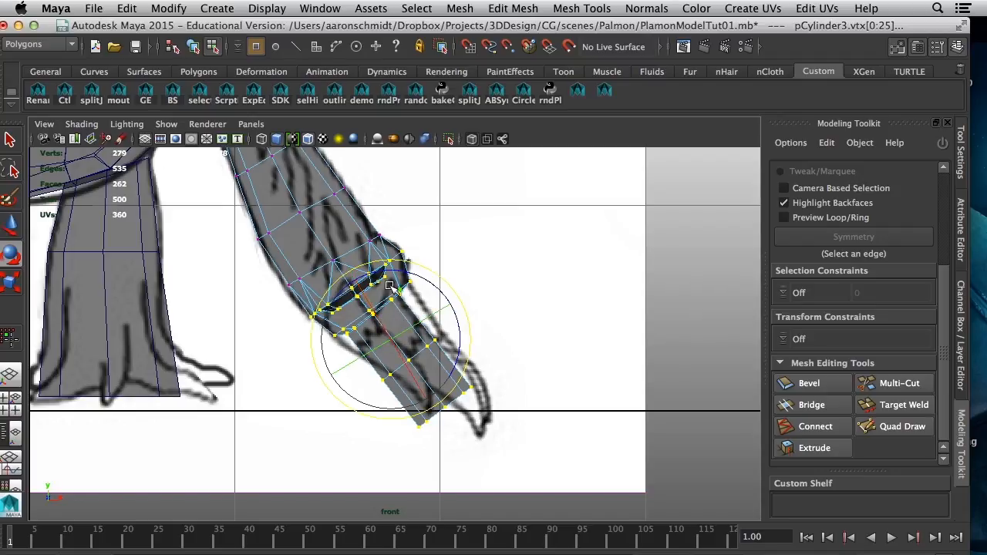
{"action": "left_click_drag", "start_coordinate": [386, 271], "coordinate": [377, 273]}
{"action": "key", "text": "w"}
{"action": "left_click_drag", "start_coordinate": [389, 338], "coordinate": [394, 336]}
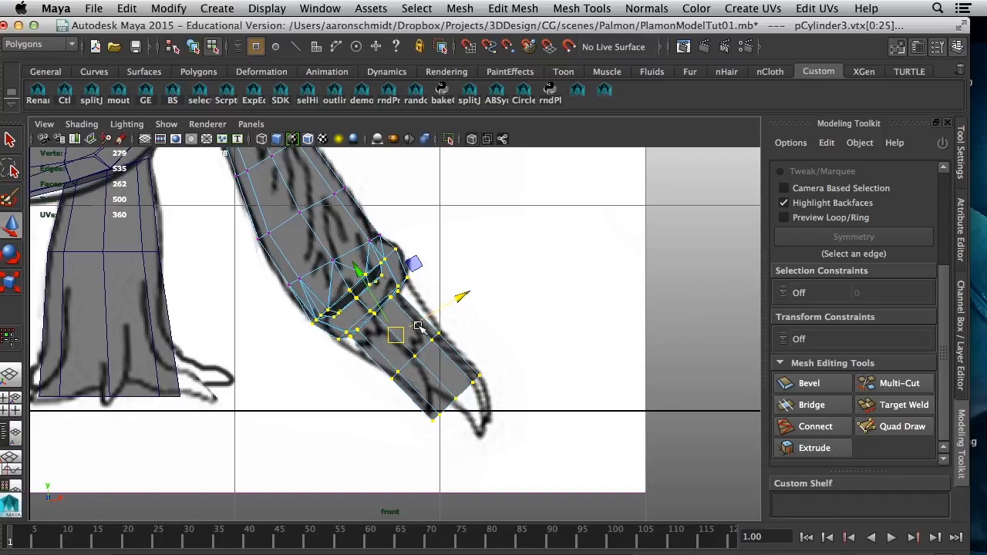
Return to object mode, select only the middle finger, and switch it to vertex mode.
{"action": "left_click", "coordinate": [527, 398]}
{"action": "right_click_drag", "start_coordinate": [394, 343], "coordinate": [438, 333]}
{"action": "left_click", "coordinate": [340, 330]}
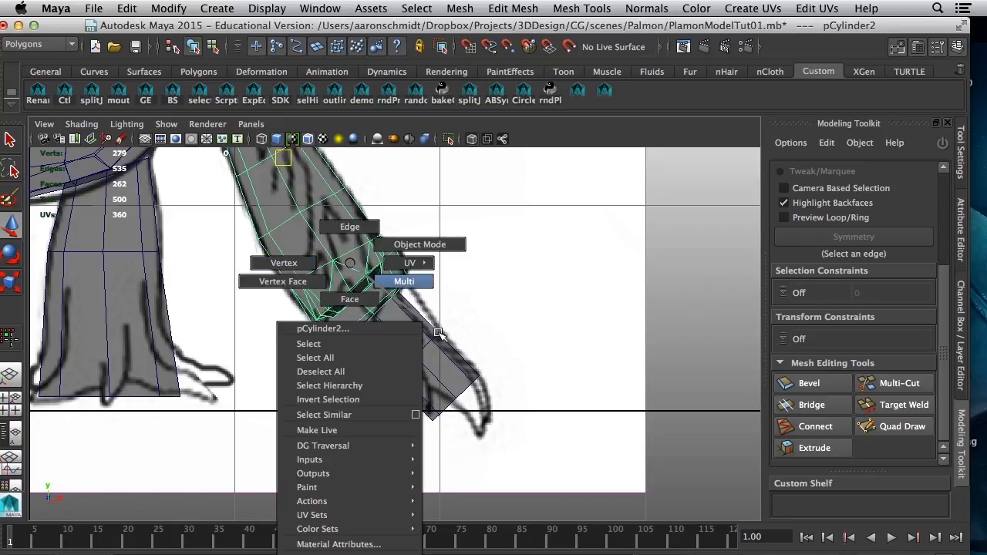
{"action": "right_click_drag", "start_coordinate": [352, 268], "coordinate": [352, 267]}
{"action": "left_click", "coordinate": [422, 314]}
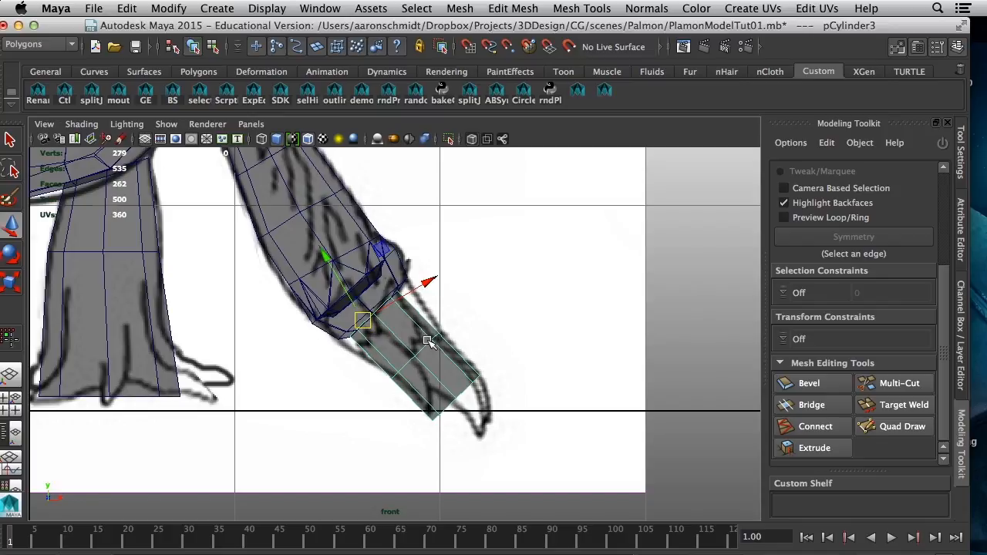
{"action": "right_click_drag", "start_coordinate": [448, 263], "coordinate": [382, 263]}
Move, rotate and narrow the finger's end vertices to match the claw tip in the front drawing.
{"action": "left_click_drag", "start_coordinate": [442, 415], "coordinate": [426, 438]}
{"action": "left_click_drag", "start_coordinate": [455, 399], "coordinate": [456, 423]}
{"action": "key", "text": "e"}
{"action": "left_click", "coordinate": [479, 348]}
Narrow the finger's middle ring of vertices and position it within the drawn finger outline.
{"action": "left_click_drag", "start_coordinate": [462, 310], "coordinate": [414, 347]}
{"action": "key", "text": "w"}
{"action": "left_click_drag", "start_coordinate": [404, 353], "coordinate": [405, 352]}
Select the coinciding vertices of the finger's base and the arm opening together and move them inward to narrow the joint.
{"action": "left_click", "coordinate": [364, 331]}
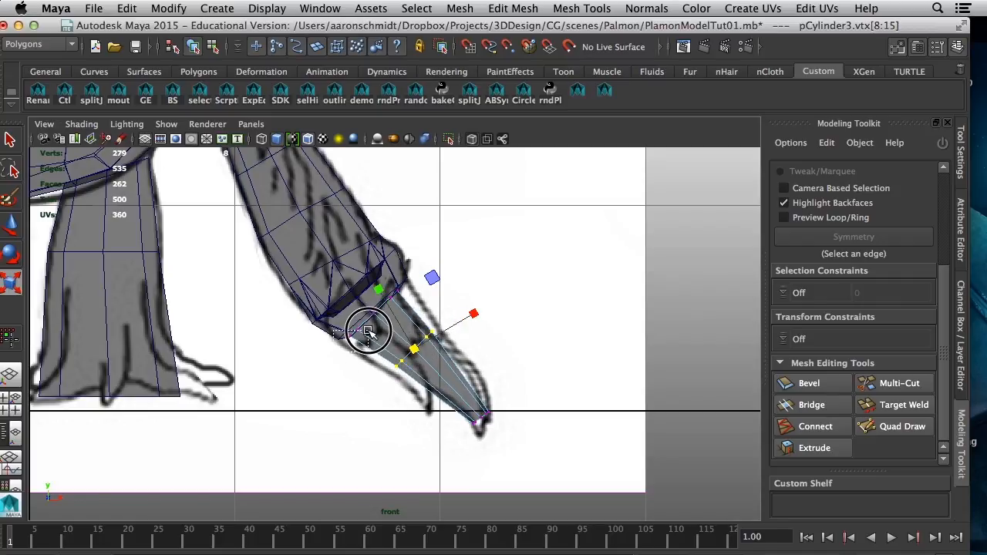
{"action": "left_click", "coordinate": [320, 233]}
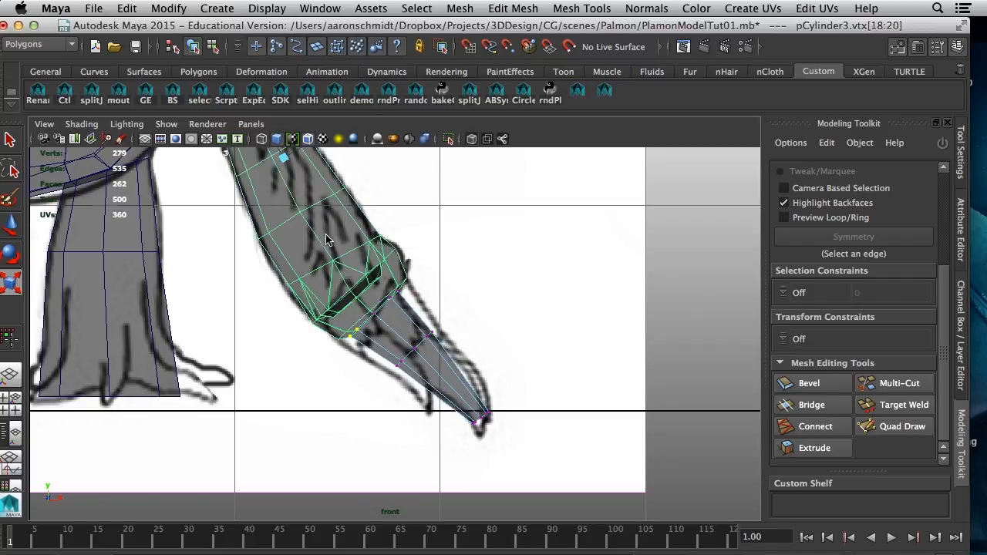
{"action": "left_click", "coordinate": [213, 48]}
{"action": "left_click_drag", "start_coordinate": [327, 352], "coordinate": [364, 330]}
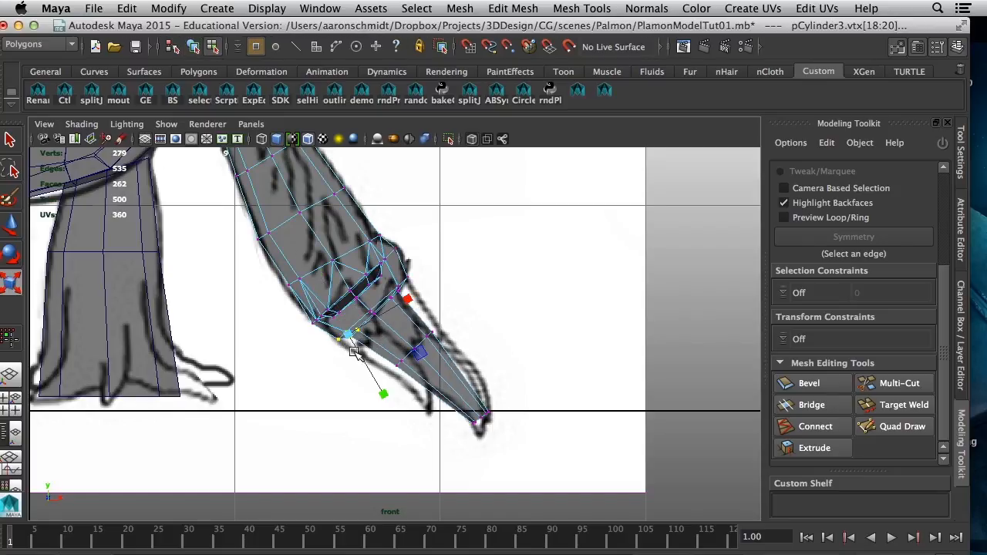
{"action": "key", "text": "w"}
{"action": "left_click", "coordinate": [363, 330]}
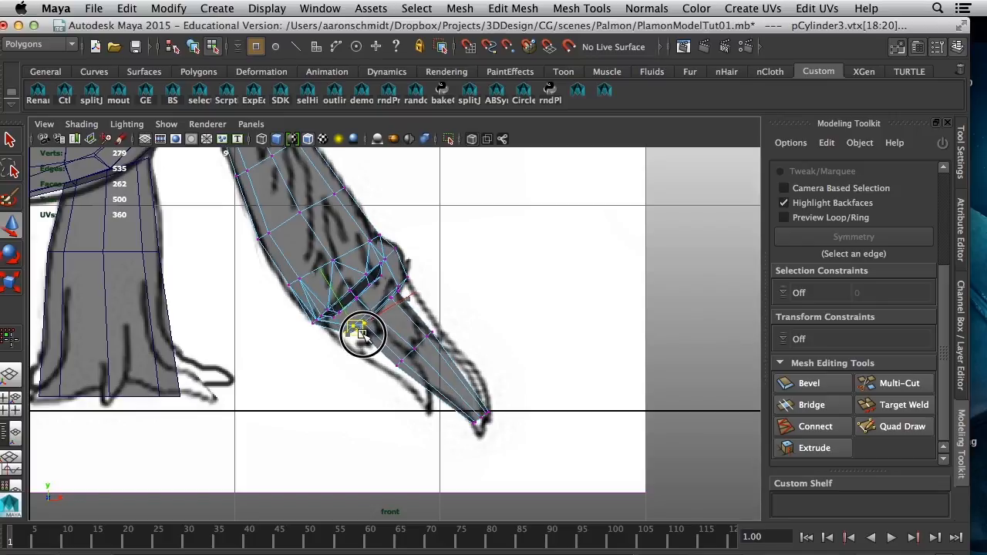
{"action": "left_click", "coordinate": [363, 309]}
{"action": "left_click", "coordinate": [373, 309]}
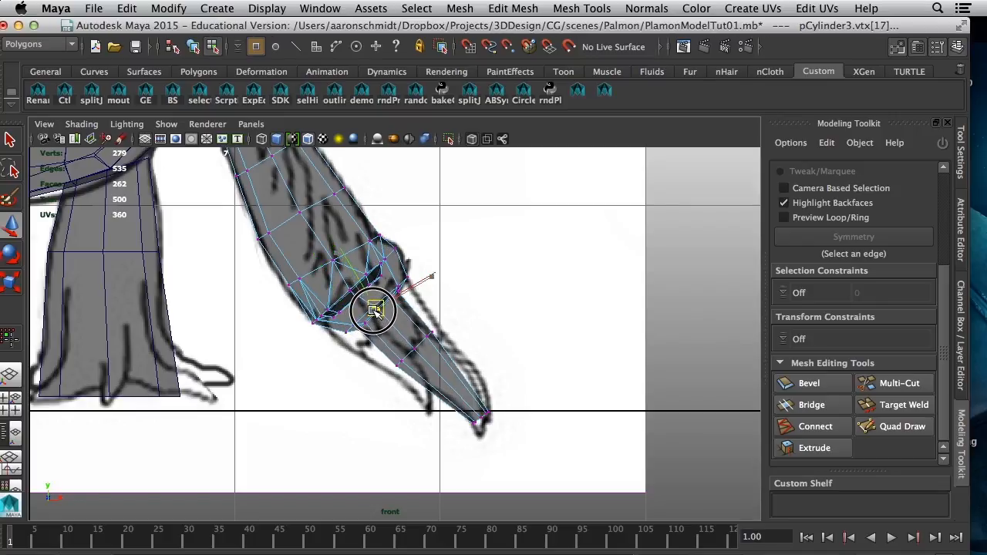
Add three edge loops around the finger with Multi-Cut, one above its middle ring and two toward the tip.
{"action": "right_click_drag", "start_coordinate": [385, 303], "coordinate": [465, 247]}
{"action": "left_click", "coordinate": [895, 384]}
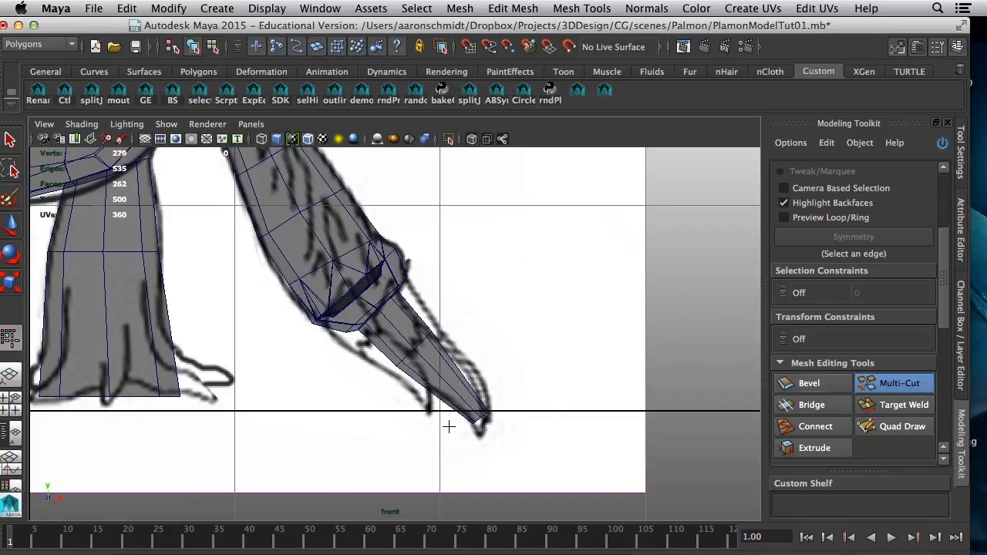
{"action": "left_click", "coordinate": [412, 334]}
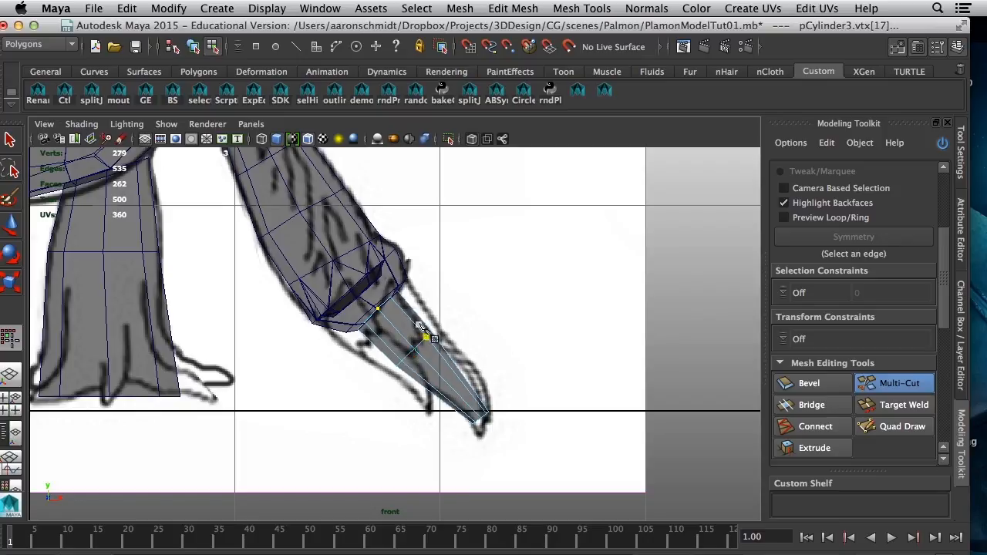
{"action": "left_click", "coordinate": [402, 321], "text": "ctrl"}
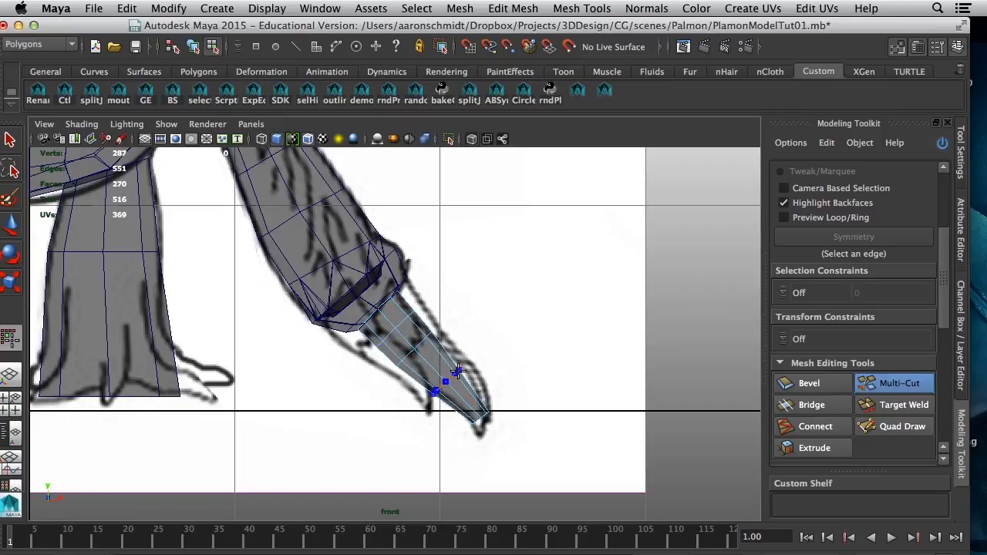
{"action": "left_click", "coordinate": [448, 362], "text": "ctrl"}
{"action": "left_click", "coordinate": [467, 394], "text": "ctrl"}
Reposition the finger's newly added vertex rings, near the base and toward the tip, to follow the outline in the front drawing.
{"action": "right_click_drag", "start_coordinate": [389, 265], "coordinate": [316, 262]}
{"action": "mouse_move", "coordinate": [423, 309]}
{"action": "left_mouse_down"}
{"action": "mouse_move", "coordinate": [414, 301]}
{"action": "mouse_move", "coordinate": [385, 342]}
{"action": "mouse_move", "coordinate": [409, 321]}
{"action": "left_mouse_up"}
{"action": "left_click_drag", "start_coordinate": [365, 355], "coordinate": [384, 339]}
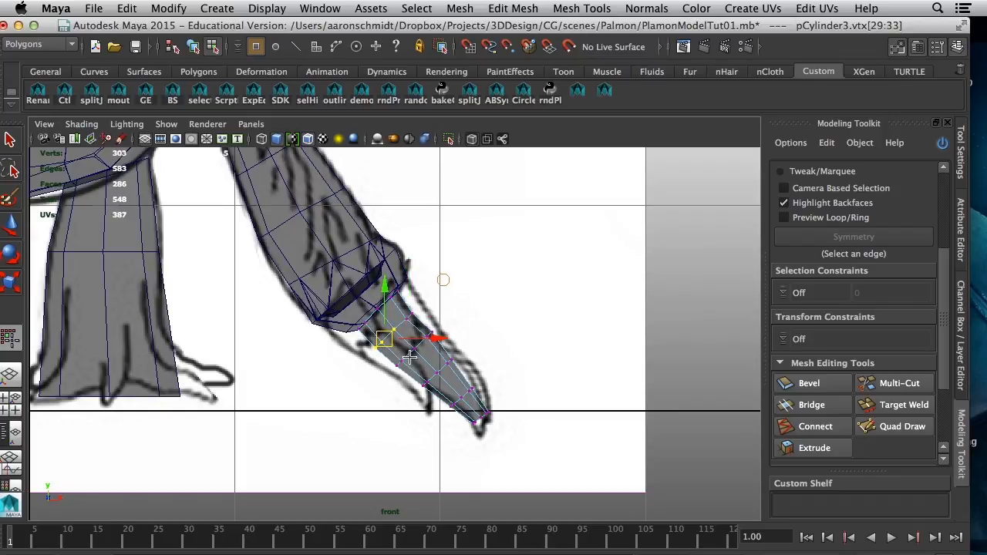
{"action": "left_click_drag", "start_coordinate": [465, 356], "coordinate": [461, 394]}
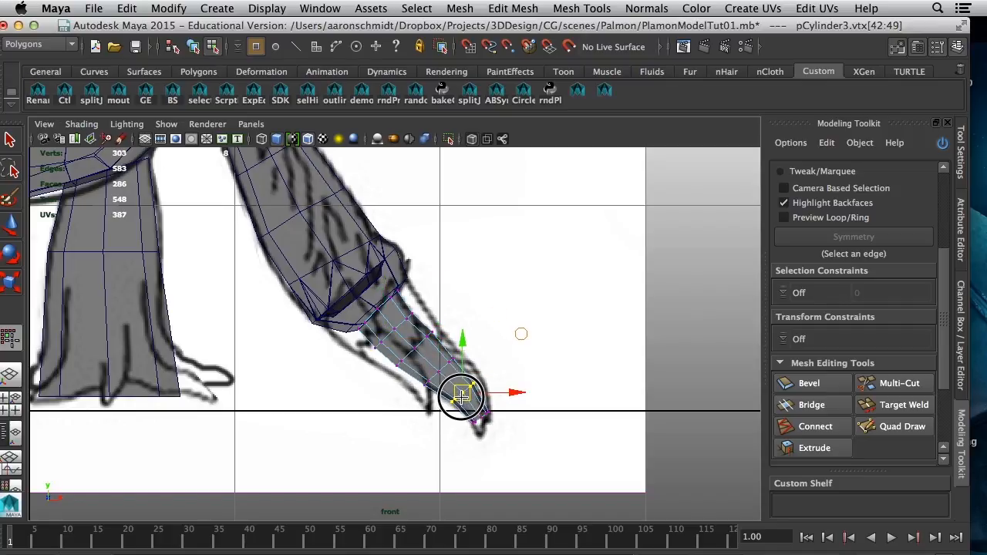
Shift the finger's end vertices slightly to align with the drawn claw tip.
{"action": "left_click_drag", "start_coordinate": [493, 429], "coordinate": [465, 407]}
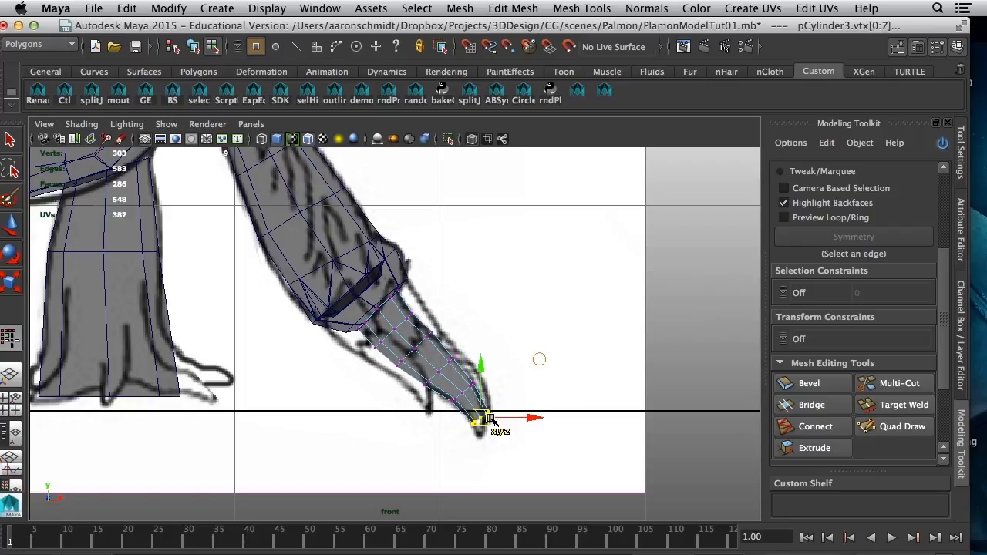
{"action": "key", "text": "e"}
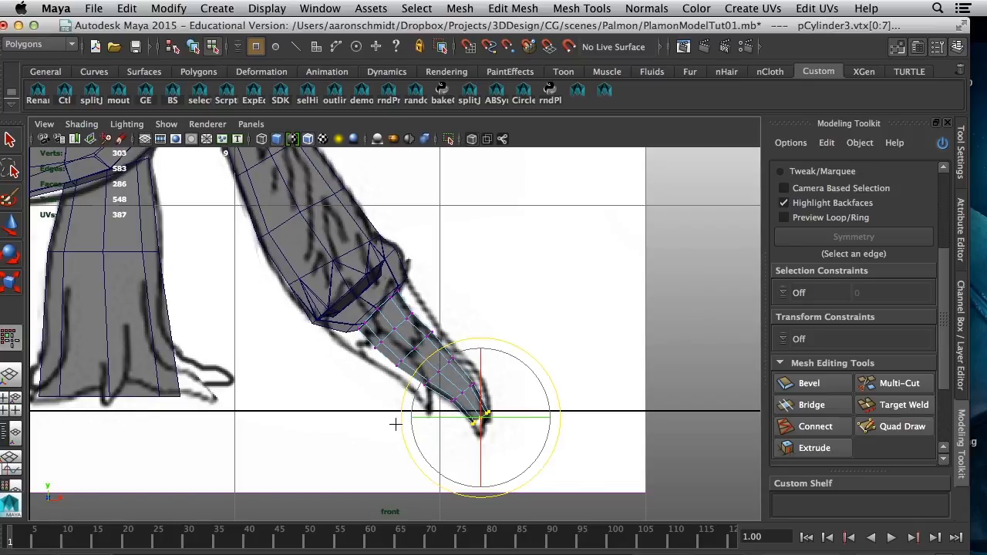
{"action": "key", "text": "w"}
{"action": "left_click_drag", "start_coordinate": [486, 418], "coordinate": [484, 418]}
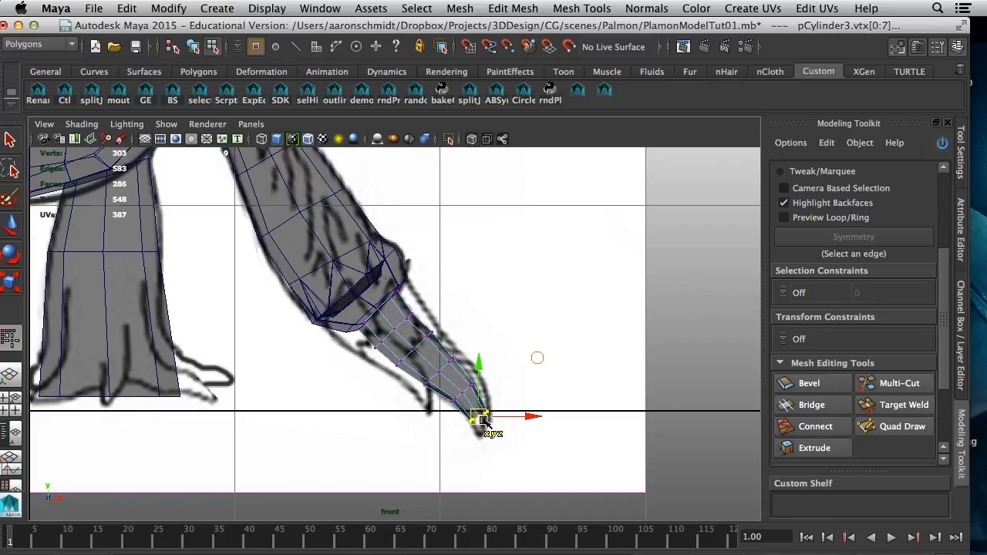
Extrude the four end faces of the finger with reset settings, a local Z of about 1.58 and an inward offset to form the claw.
{"action": "key", "text": "space"}
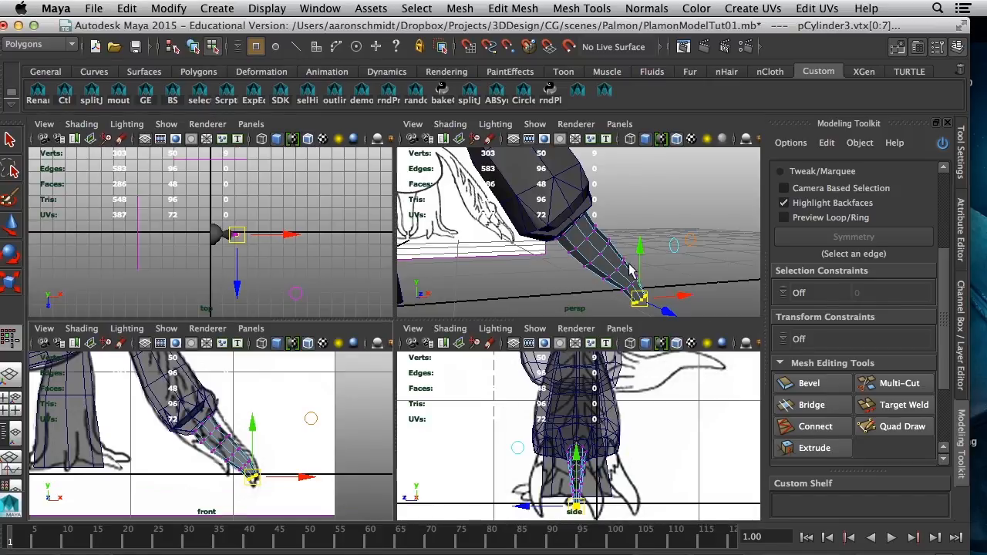
{"action": "key", "text": "space"}
{"action": "left_click_drag", "start_coordinate": [568, 308], "coordinate": [502, 324], "text": "alt"}
{"action": "right_click_drag", "start_coordinate": [505, 324], "coordinate": [554, 337]}
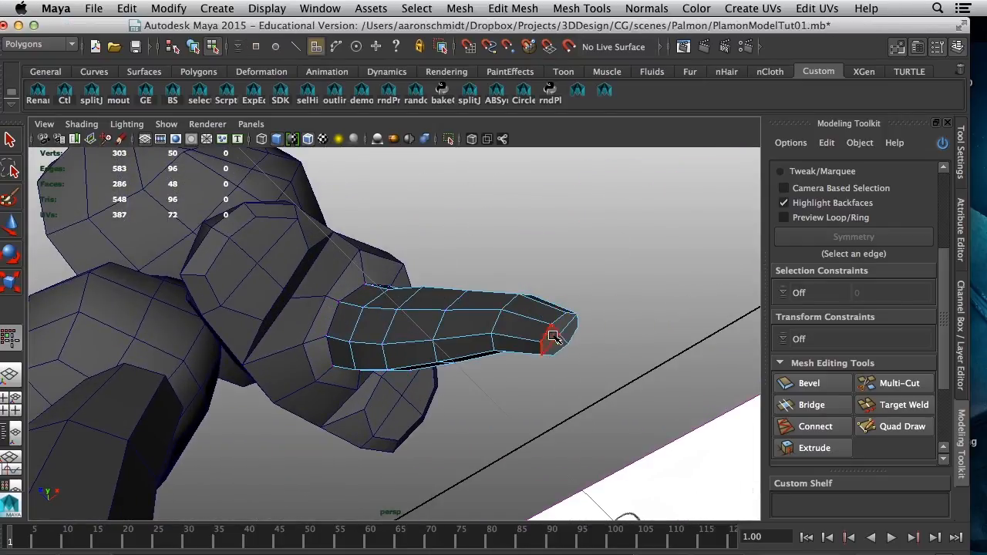
{"action": "left_click", "coordinate": [564, 325]}
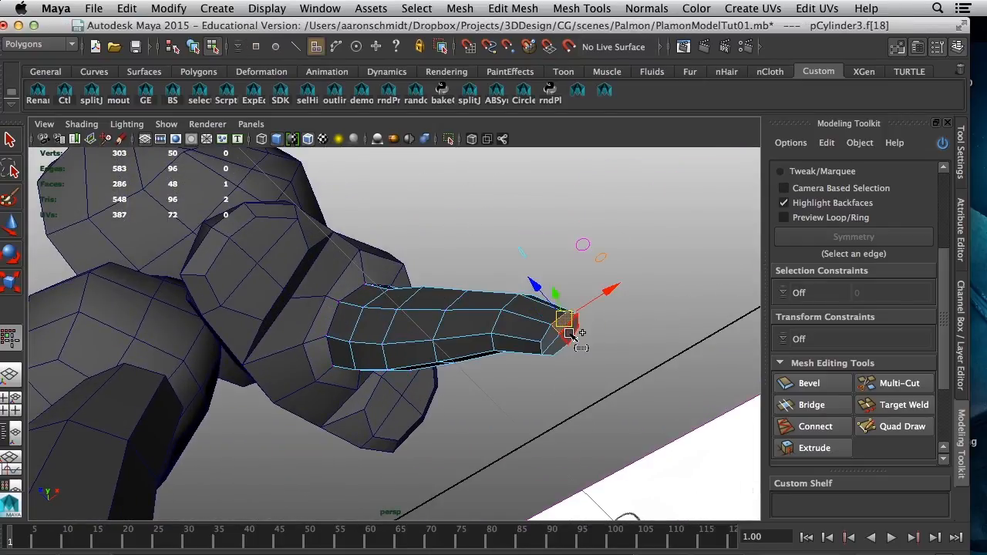
{"action": "left_click", "coordinate": [569, 333], "text": "shift"}
{"action": "left_click", "coordinate": [551, 336], "text": "shift"}
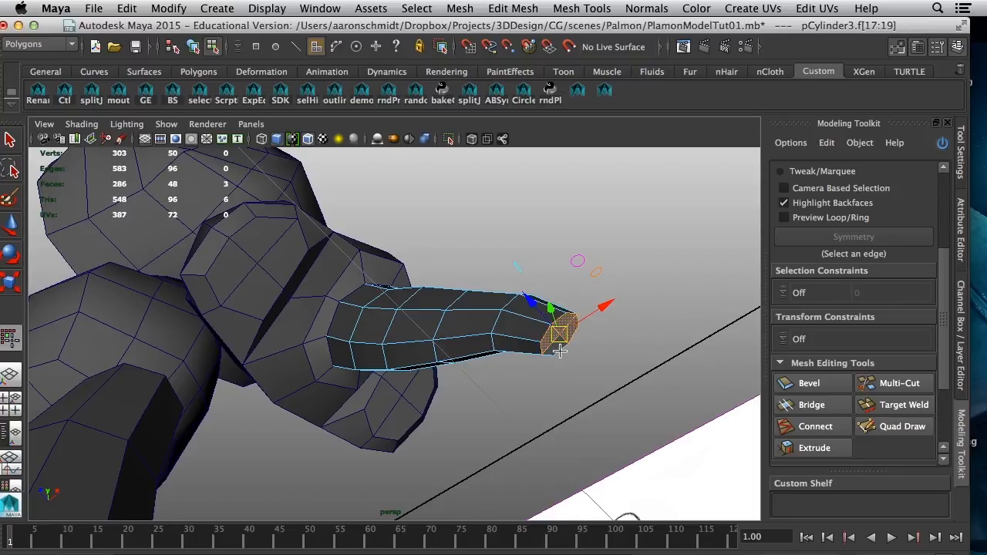
{"action": "mouse_move", "coordinate": [560, 351]}
{"action": "left_mouse_down", "text": "alt"}
{"action": "mouse_move", "coordinate": [506, 363]}
{"action": "mouse_move", "coordinate": [408, 357]}
{"action": "mouse_move", "coordinate": [581, 377]}
{"action": "mouse_move", "coordinate": [589, 405]}
{"action": "mouse_move", "coordinate": [431, 347]}
{"action": "left_mouse_up", "text": "alt"}
{"action": "left_click_drag", "start_coordinate": [501, 397], "coordinate": [675, 384], "text": "alt"}
{"action": "left_click_drag", "start_coordinate": [617, 455], "coordinate": [587, 441], "text": "alt"}
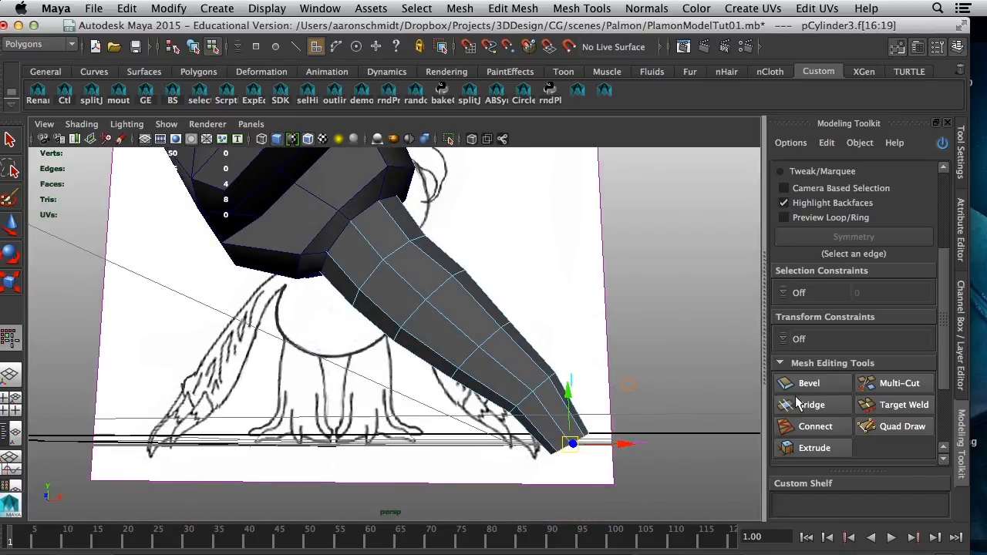
{"action": "left_click", "coordinate": [817, 449]}
{"action": "left_click_drag", "start_coordinate": [941, 374], "coordinate": [926, 440]}
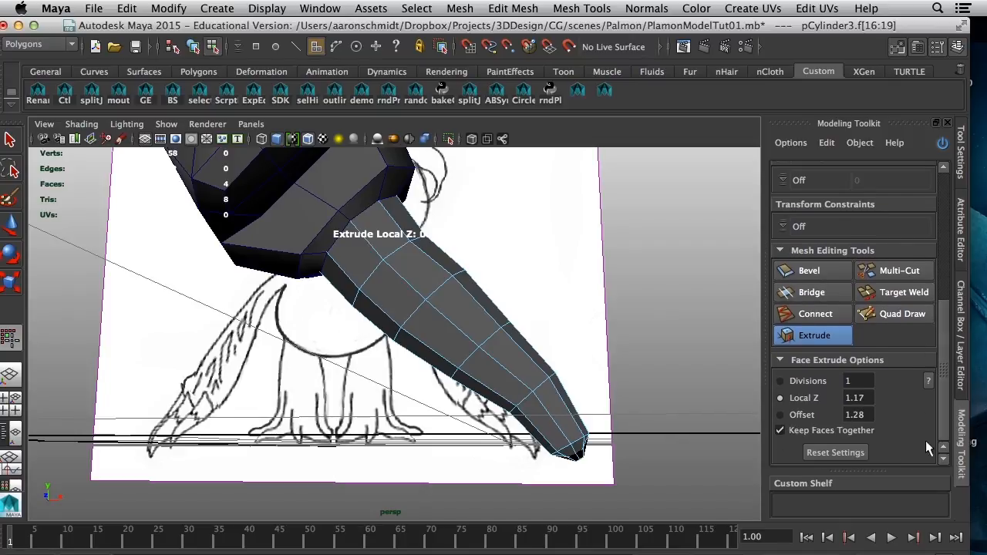
{"action": "left_click", "coordinate": [856, 454]}
{"action": "left_click_drag", "start_coordinate": [648, 421], "coordinate": [663, 421]}
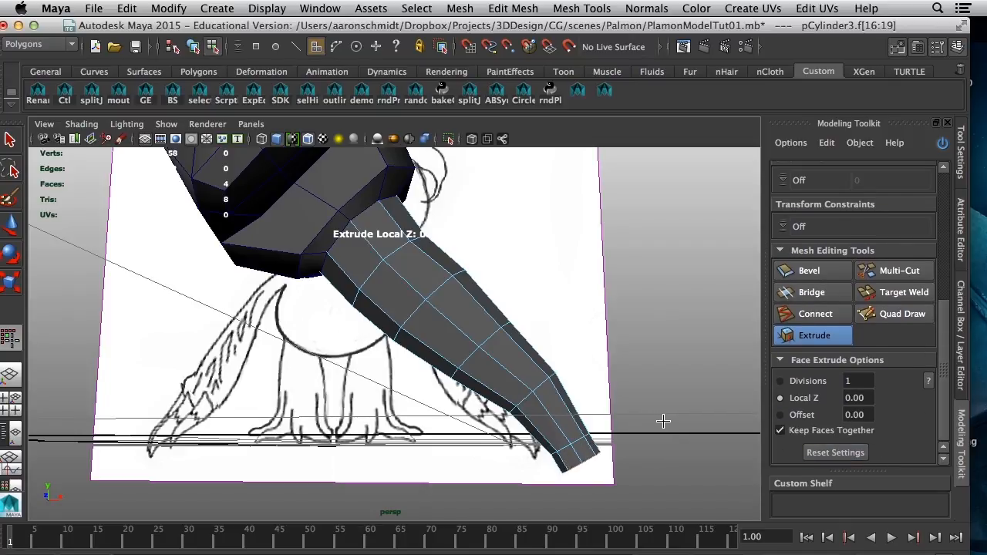
{"action": "left_click", "coordinate": [780, 415]}
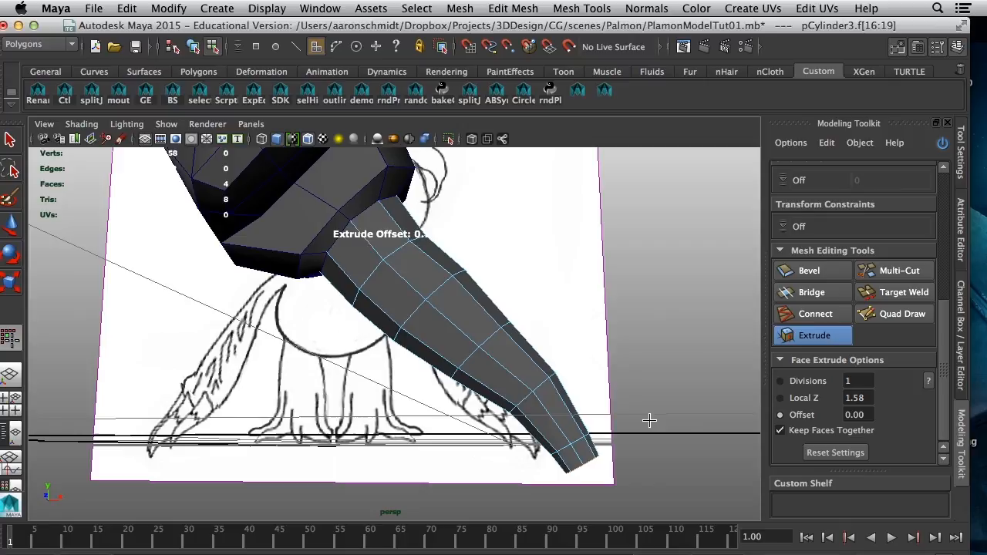
{"action": "left_click_drag", "start_coordinate": [745, 419], "coordinate": [762, 423]}
Move the vertices of the extruded finger end to shape a tapered, pointed claw tip.
{"action": "left_click_drag", "start_coordinate": [696, 444], "coordinate": [590, 409], "text": "alt"}
{"action": "key", "text": "w"}
{"action": "right_click_drag", "start_coordinate": [489, 302], "coordinate": [459, 266]}
{"action": "left_click_drag", "start_coordinate": [459, 266], "coordinate": [578, 417], "text": "alt"}
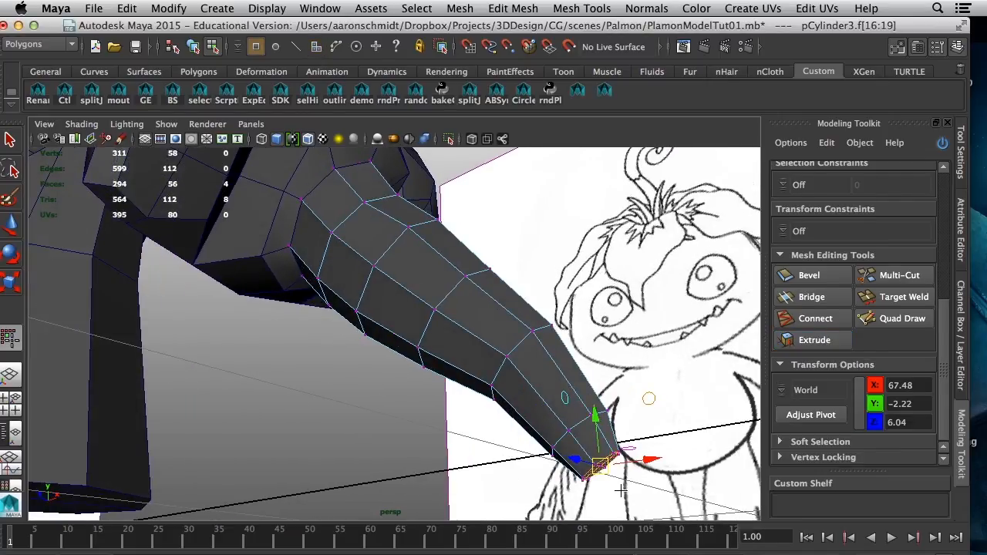
{"action": "left_click", "coordinate": [597, 466]}
{"action": "left_click_drag", "start_coordinate": [597, 466], "coordinate": [625, 501], "text": "alt"}
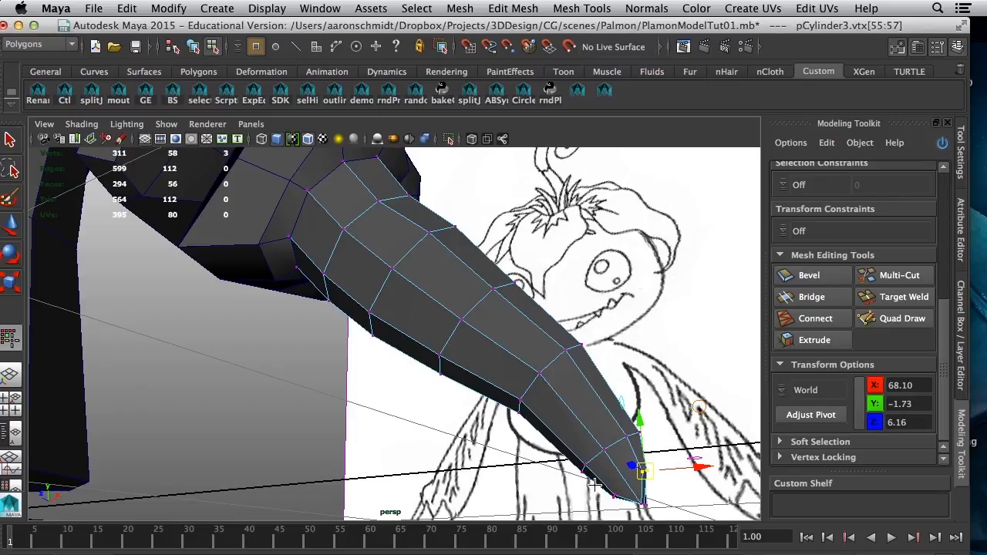
{"action": "left_click", "coordinate": [605, 493]}
{"action": "left_click_drag", "start_coordinate": [602, 489], "coordinate": [619, 482]}
Return the finger to object mode, preview it smoothed, and restore its unsmoothed display.
{"action": "right_click_drag", "start_coordinate": [624, 264], "coordinate": [694, 245]}
{"action": "key", "text": "3"}
{"action": "left_click", "coordinate": [568, 347]}
{"action": "mouse_move", "coordinate": [582, 440]}
{"action": "left_mouse_down", "text": "alt"}
{"action": "mouse_move", "coordinate": [630, 470]}
{"action": "mouse_move", "coordinate": [452, 461]}
{"action": "mouse_move", "coordinate": [269, 435]}
{"action": "mouse_move", "coordinate": [568, 456]}
{"action": "mouse_move", "coordinate": [425, 434]}
{"action": "mouse_move", "coordinate": [447, 446]}
{"action": "mouse_move", "coordinate": [502, 409]}
{"action": "mouse_move", "coordinate": [461, 416]}
{"action": "mouse_move", "coordinate": [464, 423]}
{"action": "left_mouse_up", "text": "alt"}
{"action": "key", "text": "1"}
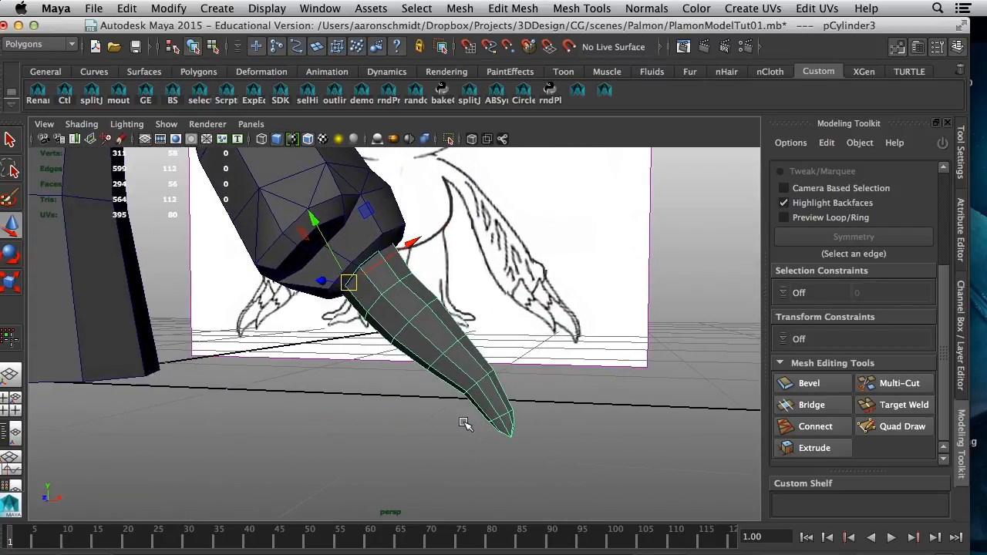
{"action": "key", "text": "3"}
{"action": "key", "text": "1"}
Duplicate the middle finger and move the copy sideways toward the side opening of the arm end.
{"action": "mouse_move", "coordinate": [507, 365]}
{"action": "left_mouse_down", "text": "alt"}
{"action": "mouse_move", "coordinate": [493, 379]}
{"action": "mouse_move", "coordinate": [379, 379]}
{"action": "mouse_move", "coordinate": [396, 322]}
{"action": "left_mouse_up", "text": "alt"}
{"action": "left_click", "coordinate": [522, 350]}
{"action": "left_click", "coordinate": [363, 340]}
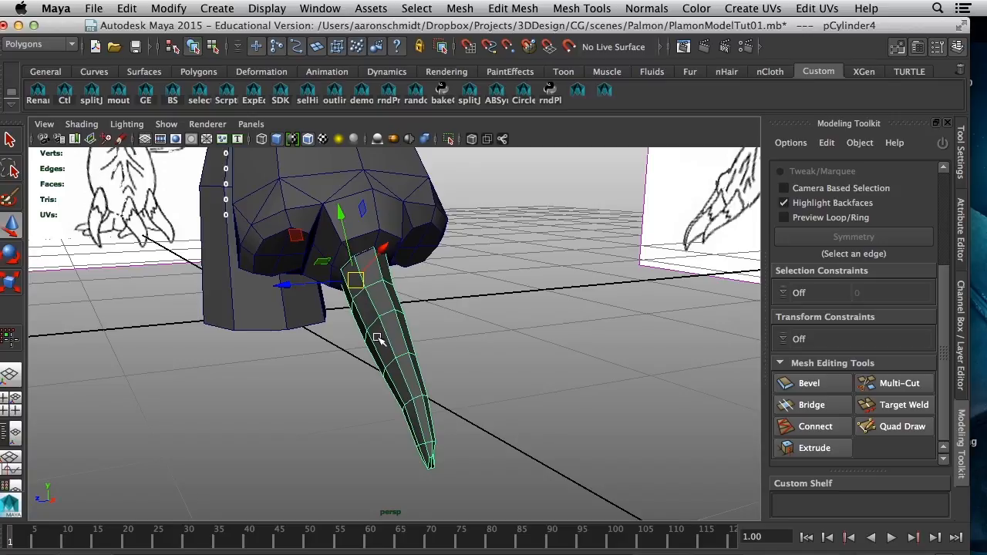
{"action": "key", "text": "ctrl+d"}
{"action": "left_click_drag", "start_coordinate": [353, 281], "coordinate": [393, 300]}
{"action": "left_click_drag", "start_coordinate": [294, 243], "coordinate": [315, 280]}
Relocate the copied finger's pivot to its base.
{"action": "key", "text": "d"}
{"action": "key", "text": "v"}
{"action": "mouse_move", "coordinate": [361, 333]}
{"action": "left_mouse_down"}
{"action": "mouse_move", "coordinate": [374, 319]}
{"action": "mouse_move", "coordinate": [297, 320]}
{"action": "mouse_move", "coordinate": [309, 330]}
{"action": "left_mouse_up"}
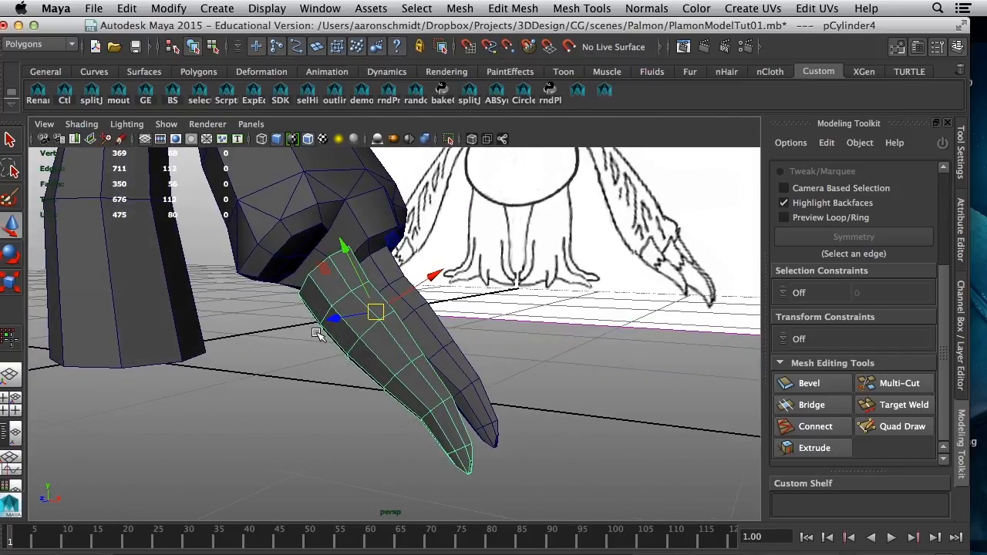
{"action": "mouse_move", "coordinate": [392, 360]}
{"action": "left_mouse_down", "text": "alt"}
{"action": "mouse_move", "coordinate": [452, 372]}
{"action": "mouse_move", "coordinate": [491, 403]}
{"action": "left_mouse_up", "text": "alt"}
{"action": "left_click_drag", "start_coordinate": [386, 324], "coordinate": [436, 337]}
{"action": "mouse_move", "coordinate": [472, 386]}
{"action": "left_mouse_down", "text": "alt"}
{"action": "mouse_move", "coordinate": [388, 348]}
{"action": "mouse_move", "coordinate": [346, 342]}
{"action": "left_mouse_up", "text": "alt"}
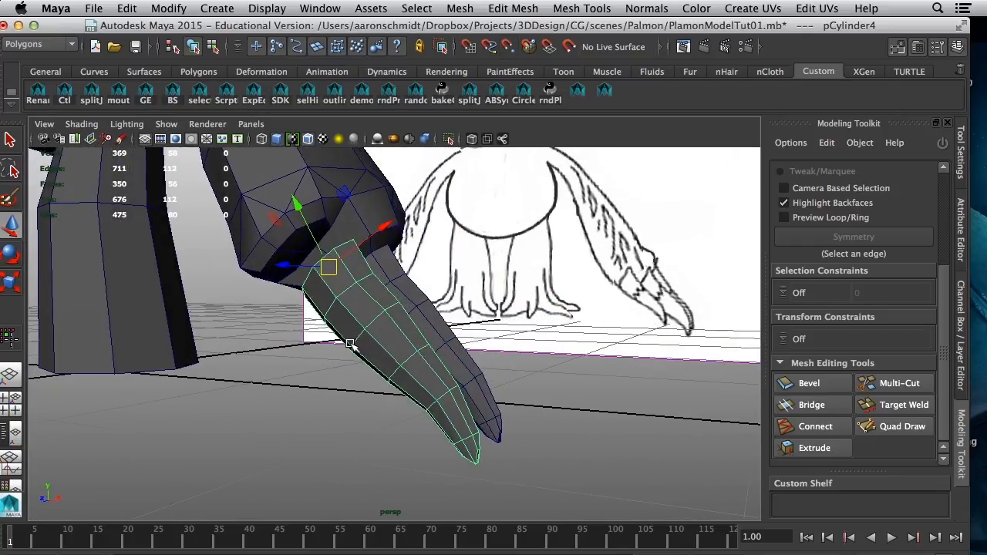
Place the copied finger at its side opening, and duplicate it to the opening on the opposite side of the arm end.
{"action": "left_click_drag", "start_coordinate": [326, 267], "coordinate": [293, 255]}
{"action": "left_click_drag", "start_coordinate": [365, 300], "coordinate": [263, 320], "text": "alt"}
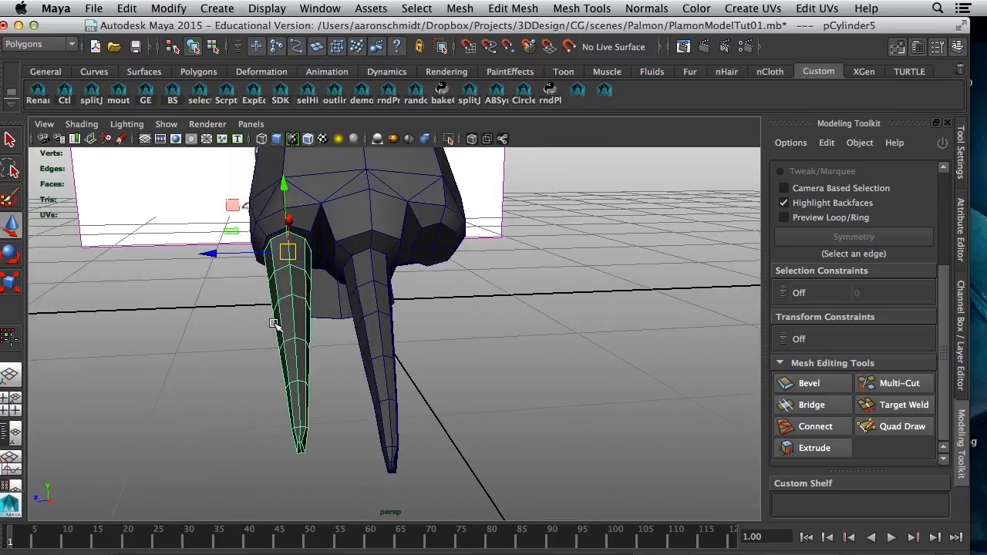
{"action": "left_click_drag", "start_coordinate": [289, 252], "coordinate": [434, 242]}
{"action": "left_click_drag", "start_coordinate": [462, 326], "coordinate": [489, 370], "text": "alt"}
Rotate the two side fingers outward about their bases to match the spread claws in the side drawing.
{"action": "key", "text": "space"}
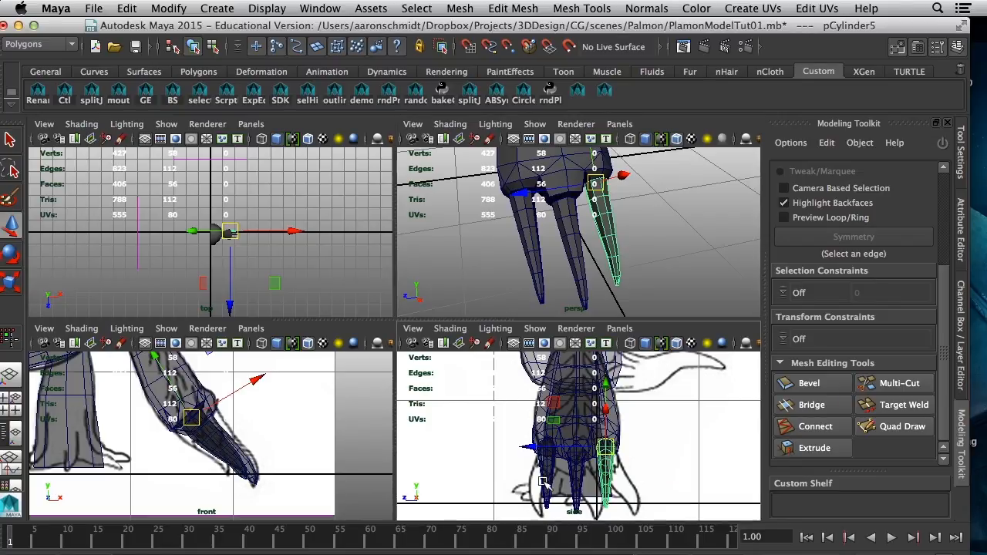
{"action": "left_click", "coordinate": [548, 480]}
{"action": "key", "text": "e"}
{"action": "left_click_drag", "start_coordinate": [577, 497], "coordinate": [602, 506]}
{"action": "left_click", "coordinate": [602, 251]}
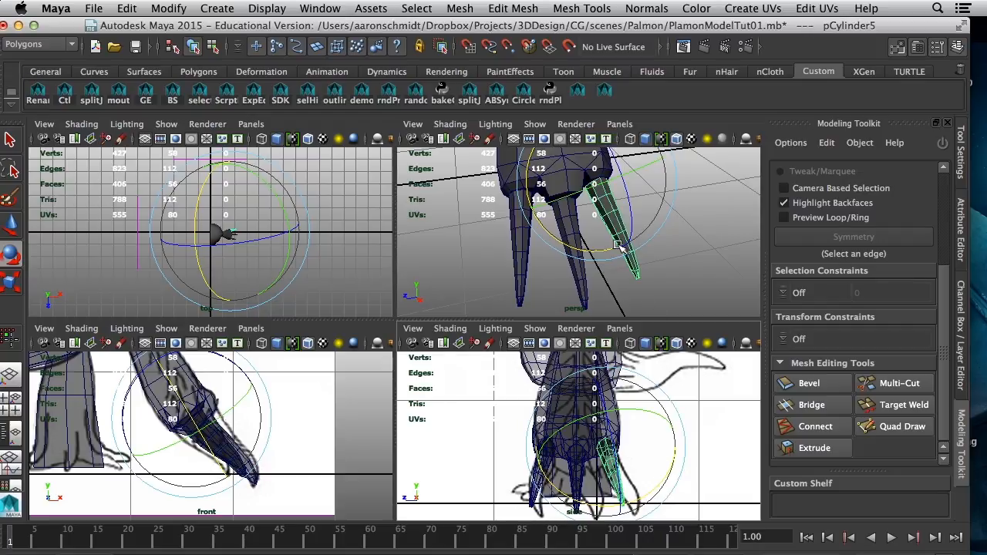
Delete the four cap faces at the base of the middle finger.
{"action": "key", "text": "space"}
{"action": "left_click_drag", "start_coordinate": [437, 356], "coordinate": [461, 405], "text": "alt"}
{"action": "key", "text": "F11"}
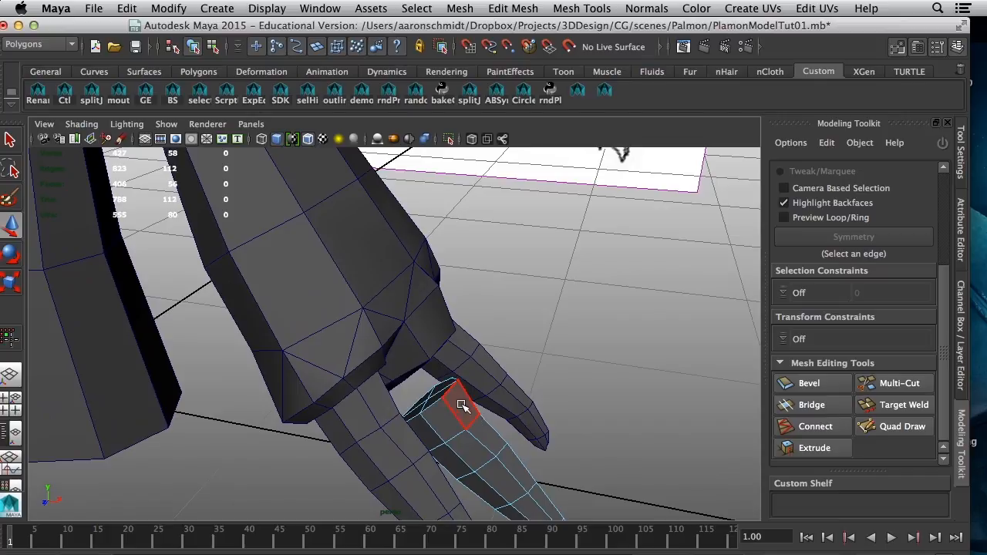
{"action": "left_click", "coordinate": [445, 388]}
{"action": "key", "text": "q"}
{"action": "left_click", "coordinate": [433, 395]}
{"action": "left_click", "coordinate": [428, 400]}
{"action": "left_click", "coordinate": [436, 388]}
{"action": "left_click", "coordinate": [438, 398], "text": "shift"}
{"action": "left_click", "coordinate": [419, 408], "text": "shift"}
{"action": "key", "text": "Delete"}
Move the middle finger back against the arm end, and remove the base cap faces from the two side fingers.
{"action": "key", "text": "F8"}
{"action": "key", "text": "w"}
{"action": "left_click_drag", "start_coordinate": [421, 409], "coordinate": [351, 312], "text": "alt"}
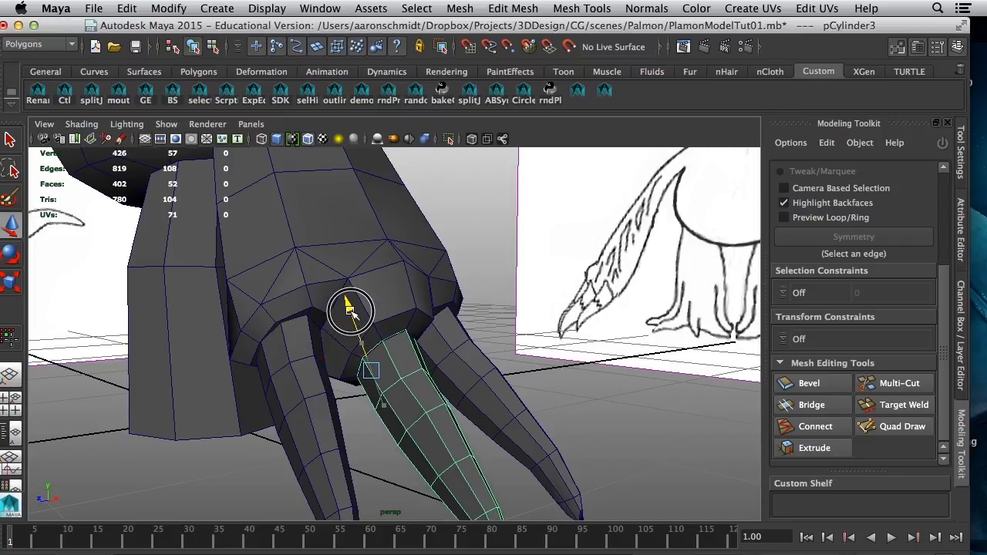
{"action": "left_click_drag", "start_coordinate": [350, 313], "coordinate": [282, 423], "text": "alt"}
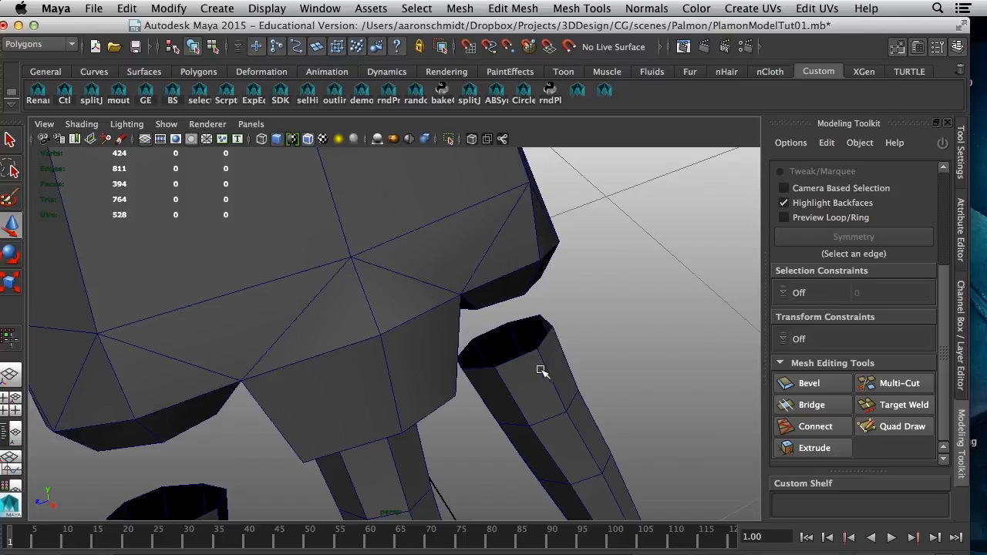
Move the open-ended side fingers back up against their openings in the arm end.
{"action": "left_click_drag", "start_coordinate": [543, 370], "coordinate": [448, 341], "text": "alt"}
{"action": "left_click", "coordinate": [533, 378]}
{"action": "left_click", "coordinate": [475, 302]}
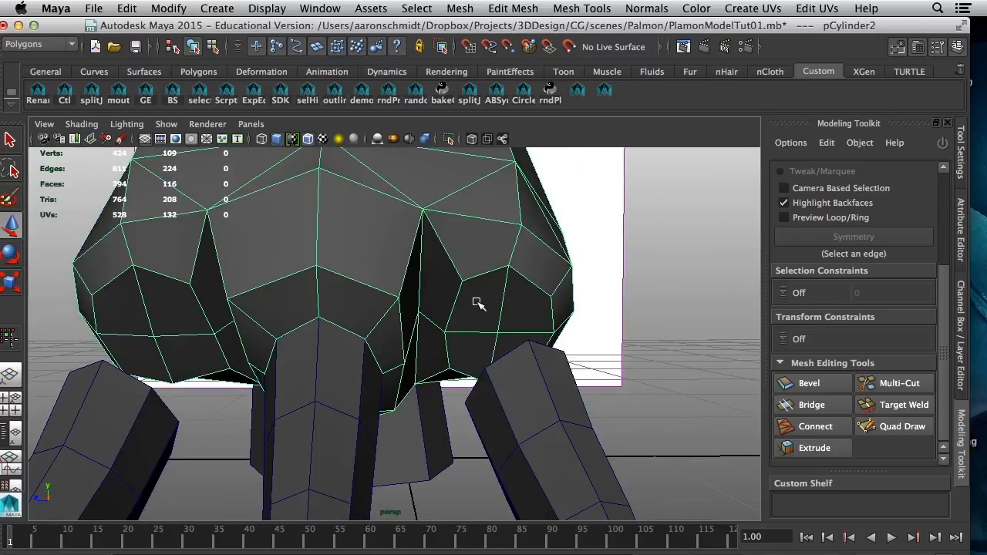
{"action": "right_click", "coordinate": [482, 304]}
{"action": "left_click", "coordinate": [483, 306]}
{"action": "left_click", "coordinate": [484, 310]}
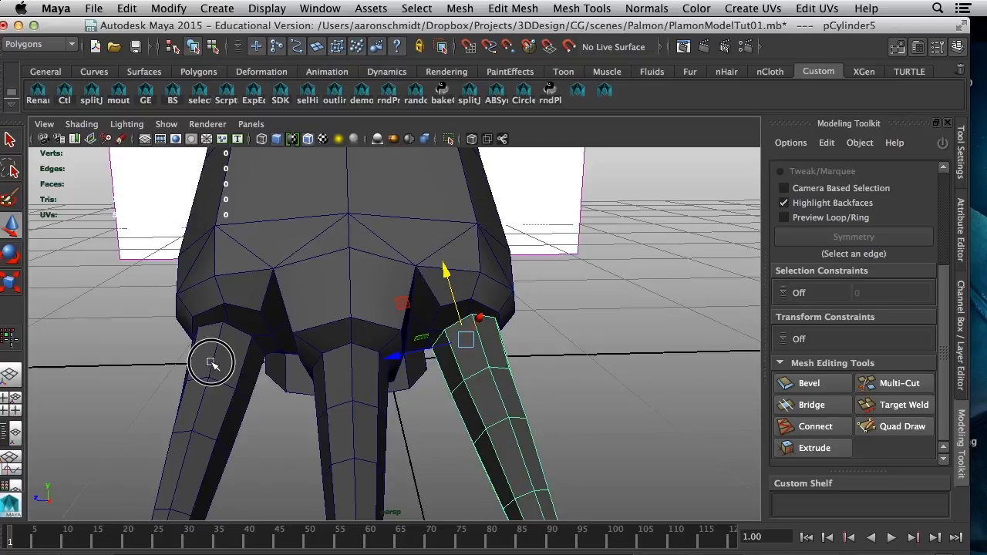
Select the four cap faces of the arm's side finger opening.
{"action": "left_click_drag", "start_coordinate": [209, 362], "coordinate": [251, 365], "text": "alt"}
{"action": "left_click", "coordinate": [238, 333]}
{"action": "right_click_drag", "start_coordinate": [209, 366], "coordinate": [253, 375], "text": "alt"}
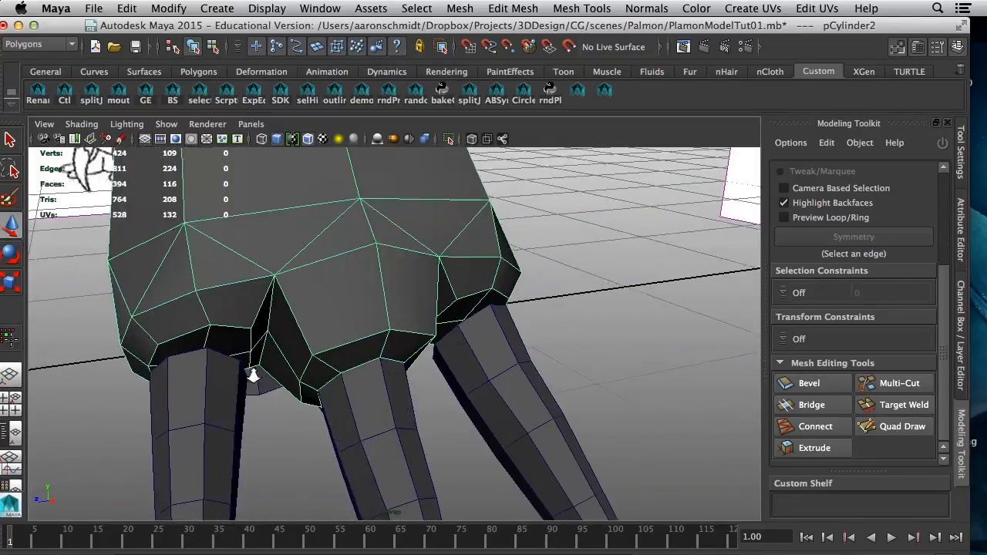
{"action": "left_click_drag", "start_coordinate": [253, 376], "coordinate": [240, 337], "text": "alt"}
{"action": "right_click_drag", "start_coordinate": [236, 317], "coordinate": [235, 303]}
{"action": "left_click", "coordinate": [213, 301]}
{"action": "left_click", "coordinate": [244, 302], "text": "shift"}
{"action": "left_click_drag", "start_coordinate": [236, 332], "coordinate": [174, 392], "text": "alt"}
{"action": "left_click", "coordinate": [243, 352], "text": "shift"}
{"action": "left_click", "coordinate": [246, 362], "text": "shift"}
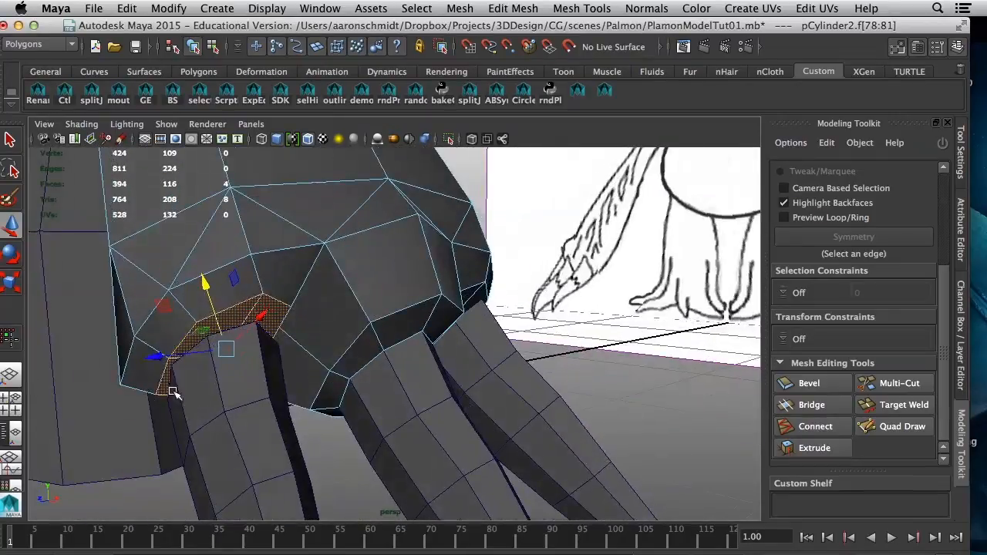
Adjust the vertices around the arm's side opening to fit the base of the side finger.
{"action": "left_click_drag", "start_coordinate": [159, 351], "coordinate": [202, 309], "text": "alt"}
{"action": "right_click_drag", "start_coordinate": [165, 301], "coordinate": [165, 255]}
{"action": "left_click", "coordinate": [165, 295]}
{"action": "left_click_drag", "start_coordinate": [208, 238], "coordinate": [203, 271]}
{"action": "right_click_drag", "start_coordinate": [262, 279], "coordinate": [182, 260]}
{"action": "left_click", "coordinate": [252, 269]}
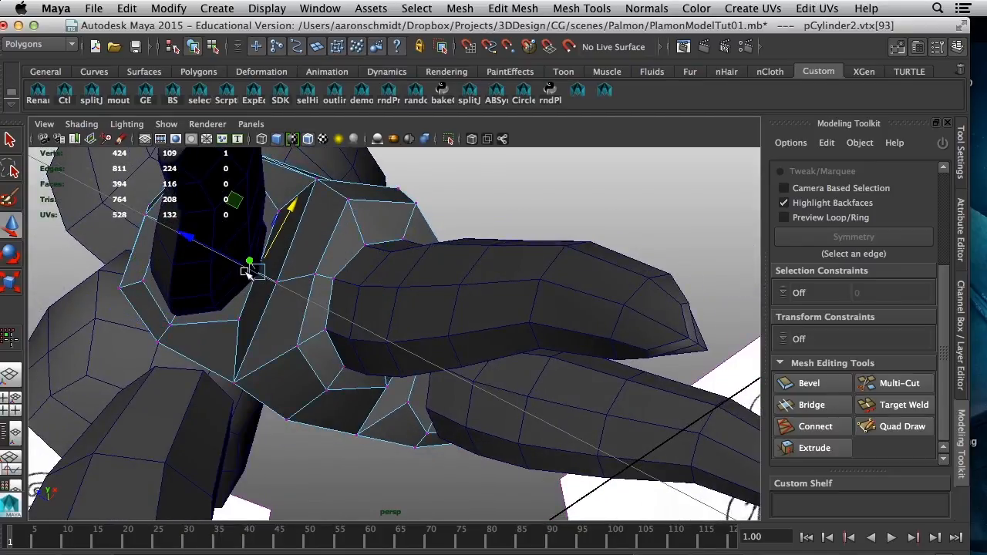
{"action": "left_click_drag", "start_coordinate": [187, 239], "coordinate": [197, 243]}
{"action": "left_click_drag", "start_coordinate": [211, 284], "coordinate": [223, 235], "text": "alt"}
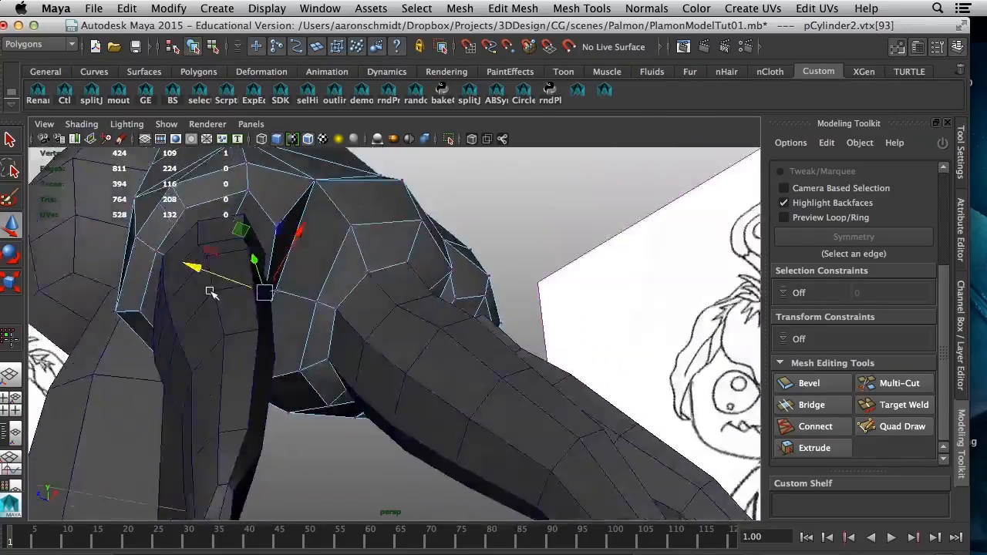
Remove the side opening's cap, extrude its border inward, and start snapping the new rim vertices onto the side finger's base vertices.
{"action": "right_click_drag", "start_coordinate": [223, 236], "coordinate": [229, 213]}
{"action": "left_click_drag", "start_coordinate": [229, 213], "coordinate": [273, 302], "text": "alt"}
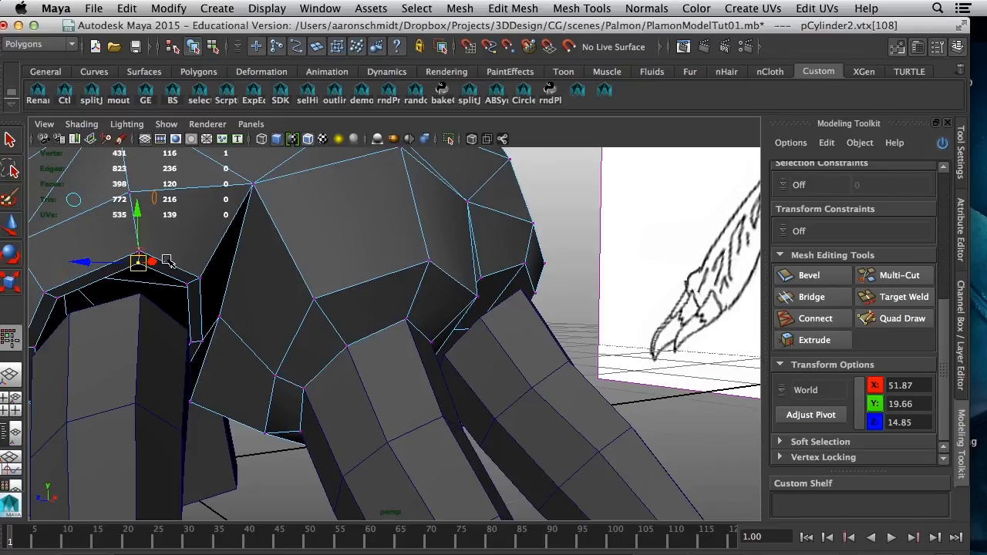
{"action": "left_click_drag", "start_coordinate": [137, 263], "coordinate": [271, 302]}
{"action": "left_click", "coordinate": [271, 305]}
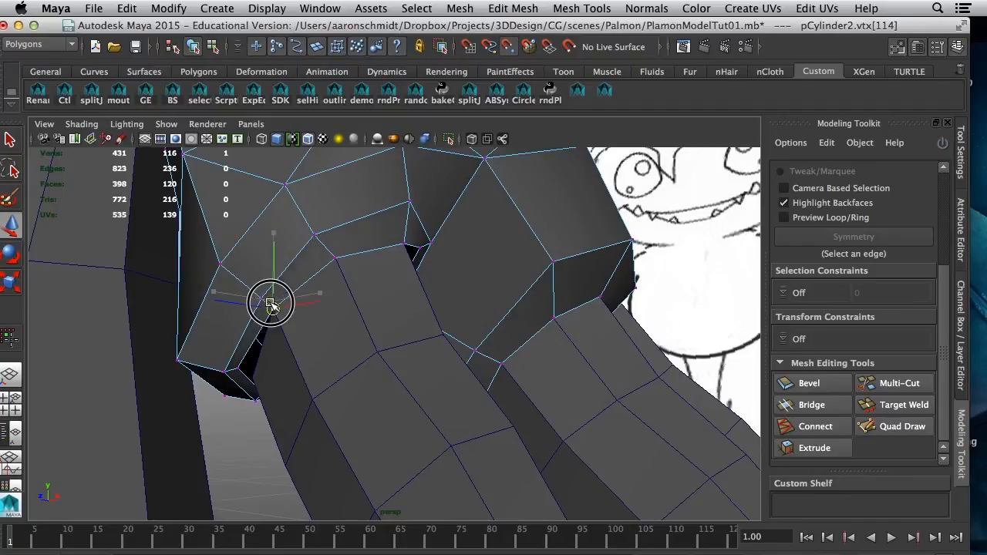
Snap further rim vertices of the arm's side opening onto the matching vertices around the side finger's base.
{"action": "left_click", "coordinate": [238, 367]}
{"action": "left_click_drag", "start_coordinate": [280, 386], "coordinate": [331, 254], "text": "alt"}
{"action": "key", "text": "q"}
{"action": "left_click", "coordinate": [330, 255]}
{"action": "key", "text": "w"}
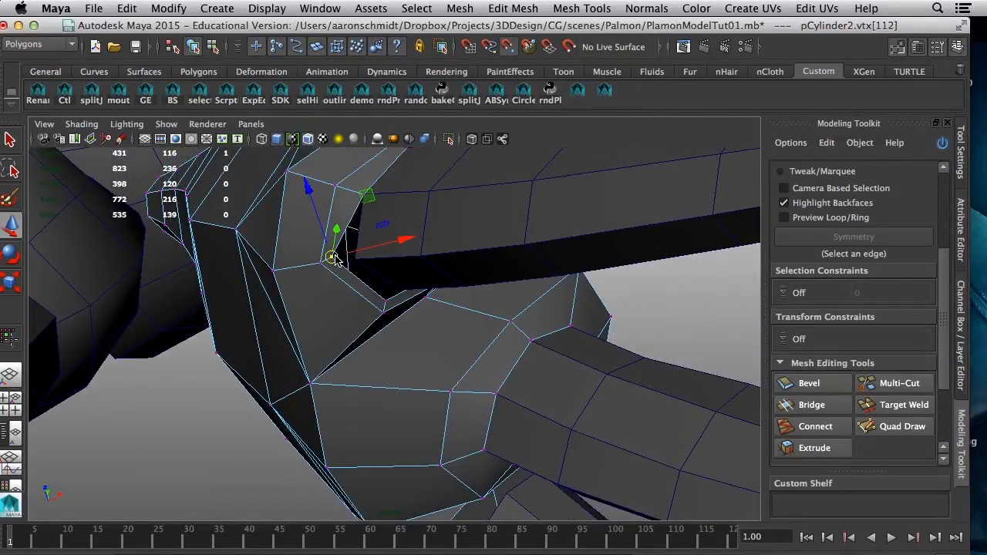
{"action": "left_click_drag", "start_coordinate": [403, 291], "coordinate": [307, 298], "text": "alt"}
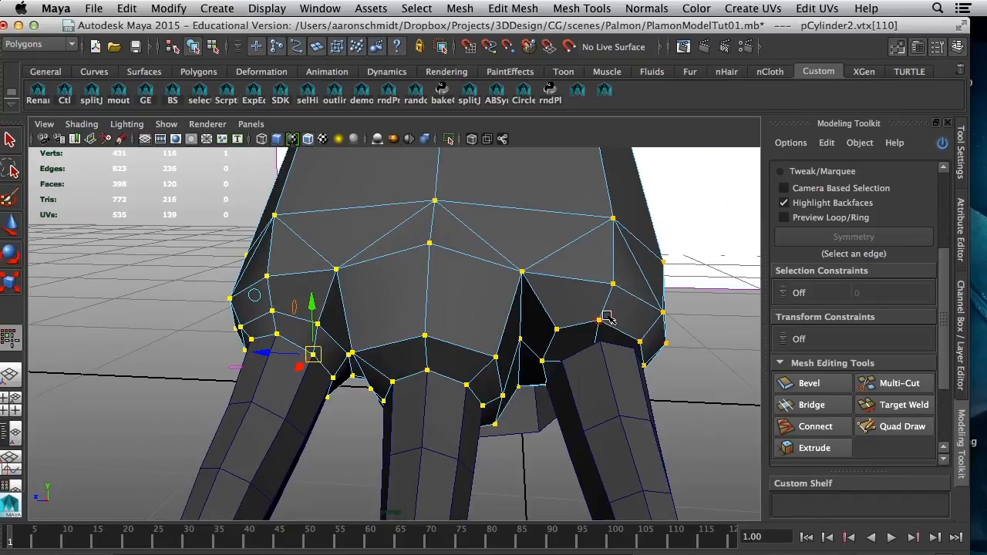
Remove the cap faces of the arm's remaining side finger opening and extrude its border inward.
{"action": "right_click_drag", "start_coordinate": [601, 263], "coordinate": [601, 301]}
{"action": "left_click", "coordinate": [588, 350]}
{"action": "left_click", "coordinate": [605, 351], "text": "shift"}
{"action": "left_click", "coordinate": [591, 375], "text": "shift"}
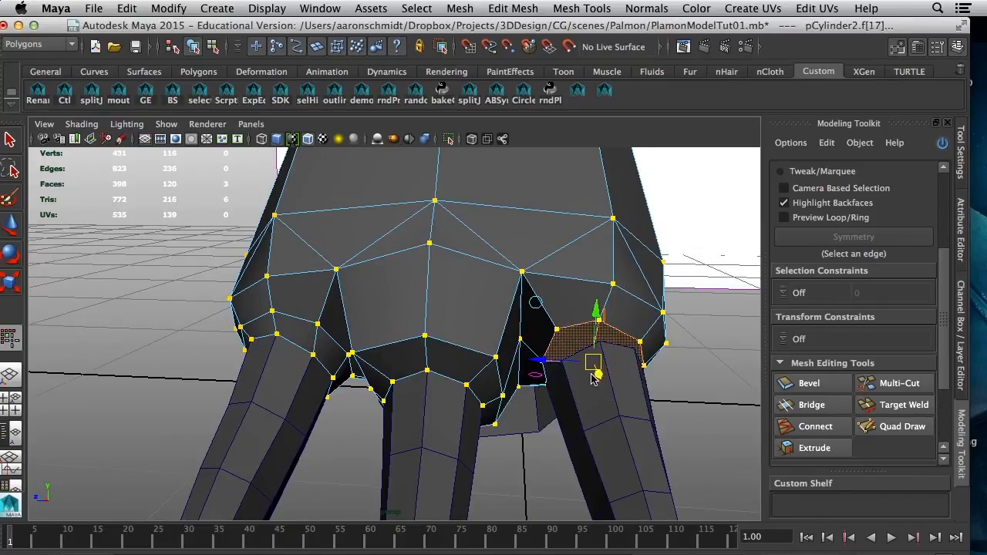
{"action": "left_click", "coordinate": [823, 454]}
{"action": "left_click_drag", "start_coordinate": [694, 355], "coordinate": [616, 340], "text": "alt"}
{"action": "key", "text": "F9"}
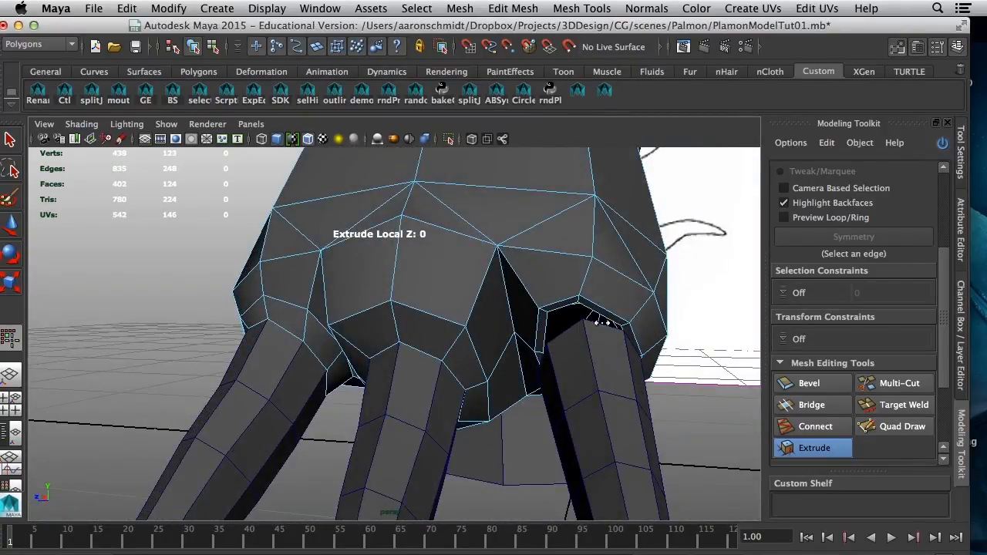
Snap the front rim vertices of the newly extruded opening onto the matching vertices of the side finger's base.
{"action": "scroll", "coordinate": [580, 307], "scroll_direction": "up", "scroll_amount": 2}
{"action": "right_click_drag", "start_coordinate": [608, 251], "coordinate": [569, 262]}
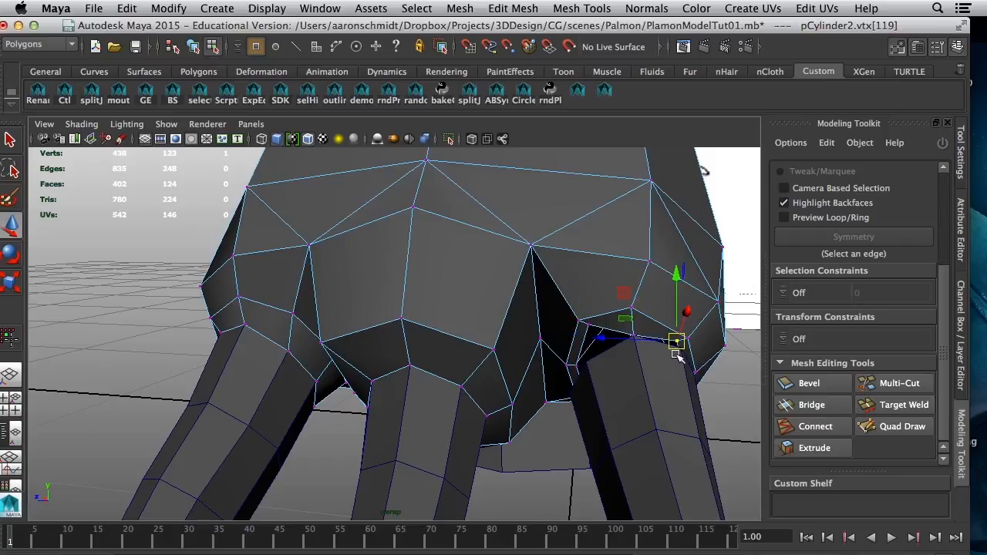
{"action": "key", "text": "v"}
{"action": "left_click_drag", "start_coordinate": [677, 343], "coordinate": [680, 347]}
{"action": "left_click", "coordinate": [591, 323]}
{"action": "key", "text": "v"}
{"action": "left_click_drag", "start_coordinate": [591, 324], "coordinate": [586, 361]}
Snap the remaining rim vertices along the side of that opening onto the finger's base vertices.
{"action": "left_click_drag", "start_coordinate": [671, 383], "coordinate": [509, 367], "text": "alt"}
{"action": "left_click", "coordinate": [379, 302]}
{"action": "key", "text": "v"}
{"action": "left_click_drag", "start_coordinate": [379, 303], "coordinate": [365, 312]}
{"action": "left_click_drag", "start_coordinate": [482, 368], "coordinate": [506, 354], "text": "alt"}
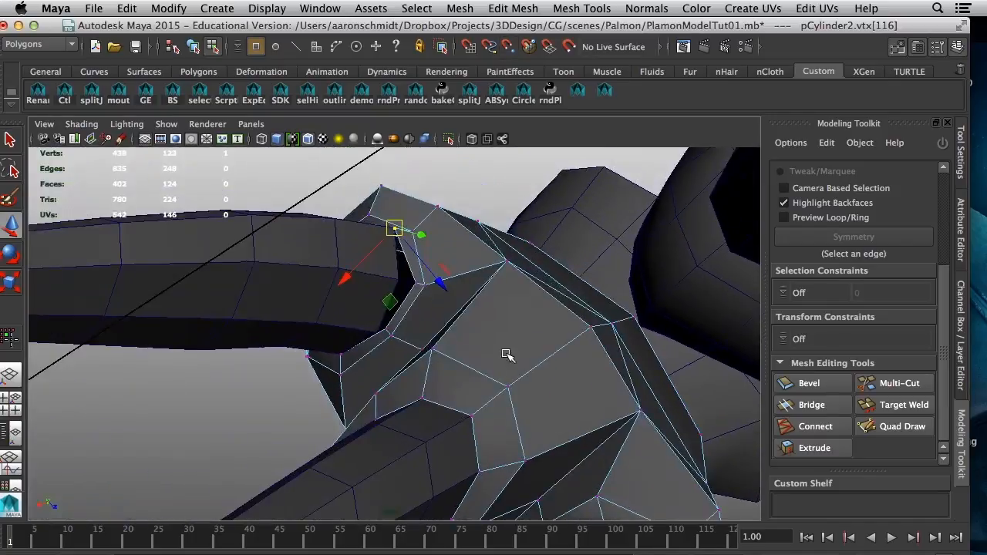
{"action": "left_click", "coordinate": [411, 279]}
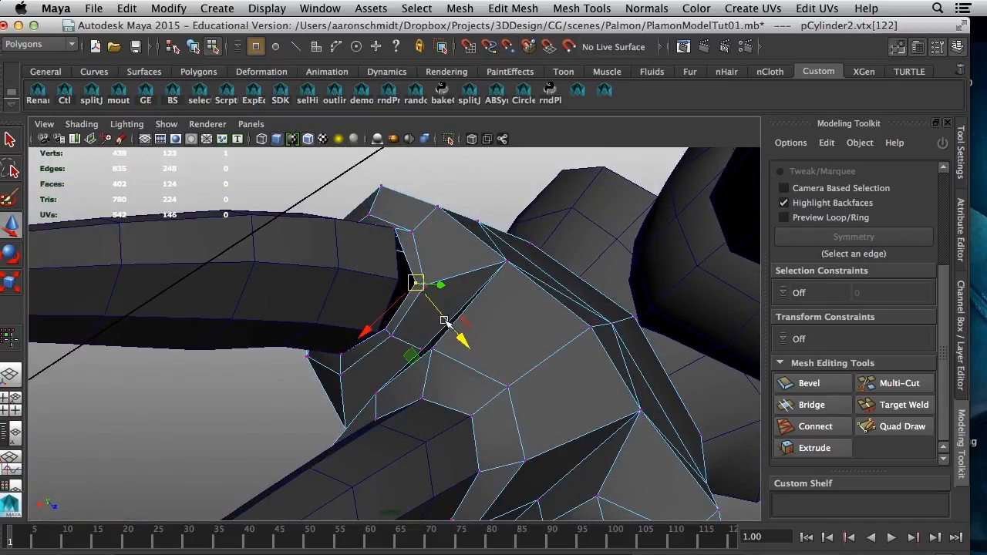
{"action": "key", "text": "v"}
{"action": "left_click_drag", "start_coordinate": [416, 283], "coordinate": [397, 282]}
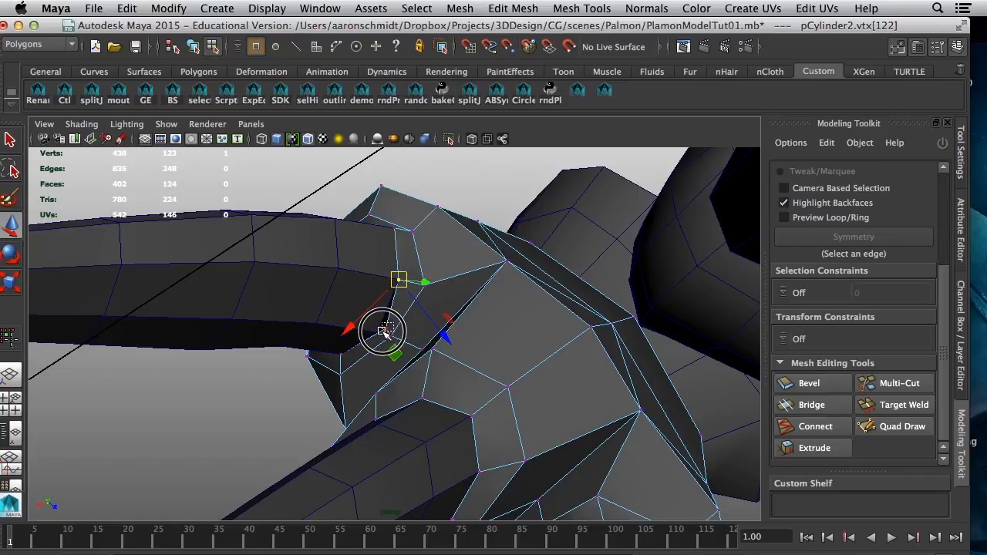
{"action": "left_click", "coordinate": [379, 330]}
{"action": "left_click_drag", "start_coordinate": [380, 331], "coordinate": [334, 347], "text": "alt"}
Select the arm and its three fingers as objects and combine them into one mesh.
{"action": "key", "text": "F8"}
{"action": "left_click", "coordinate": [340, 393], "text": "shift"}
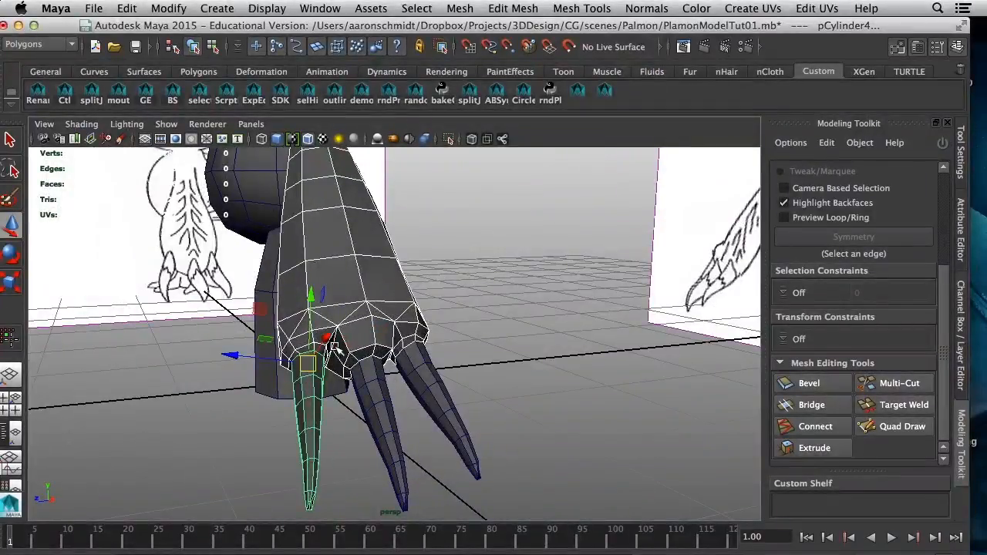
{"action": "left_click", "coordinate": [387, 405], "text": "shift"}
{"action": "left_click", "coordinate": [441, 418], "text": "shift"}
{"action": "left_click_drag", "start_coordinate": [355, 258], "coordinate": [375, 265], "text": "alt"}
{"action": "left_click", "coordinate": [419, 8]}
{"action": "mouse_move", "coordinate": [477, 9]}
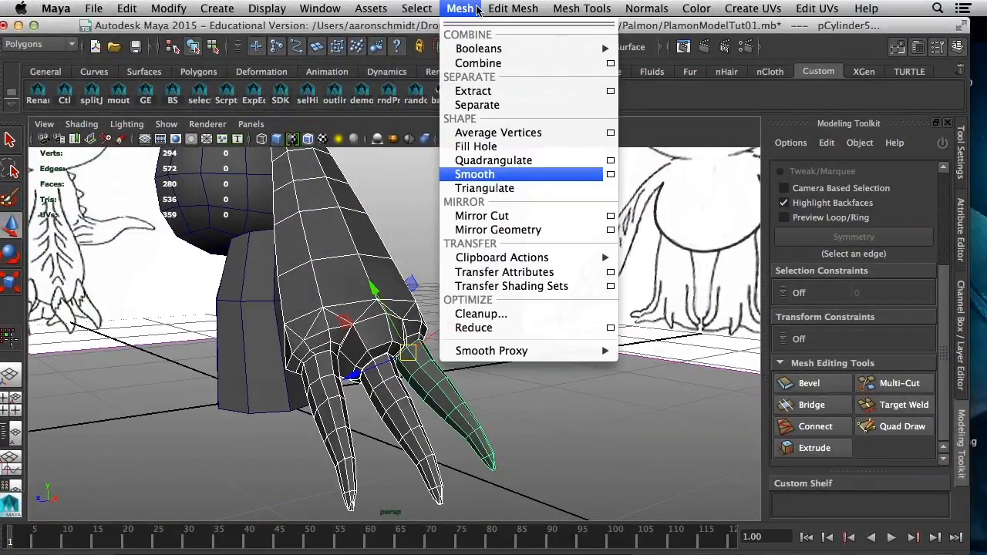
{"action": "left_click", "coordinate": [478, 62]}
Select the overlapping vertices at the joints of the two side fingers and merge them with the arm.
{"action": "right_click_drag", "start_coordinate": [323, 260], "coordinate": [254, 260]}
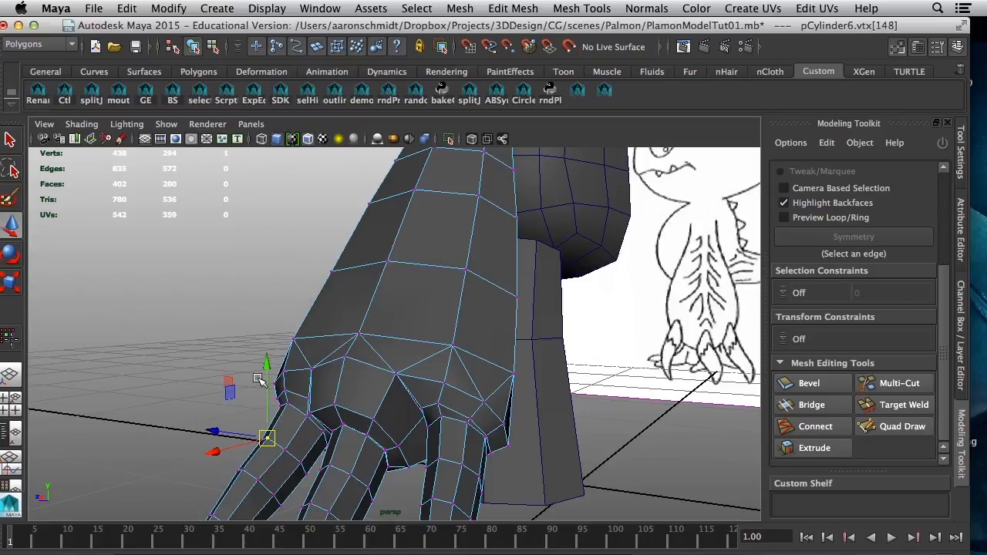
{"action": "left_click_drag", "start_coordinate": [260, 380], "coordinate": [364, 470], "text": "alt"}
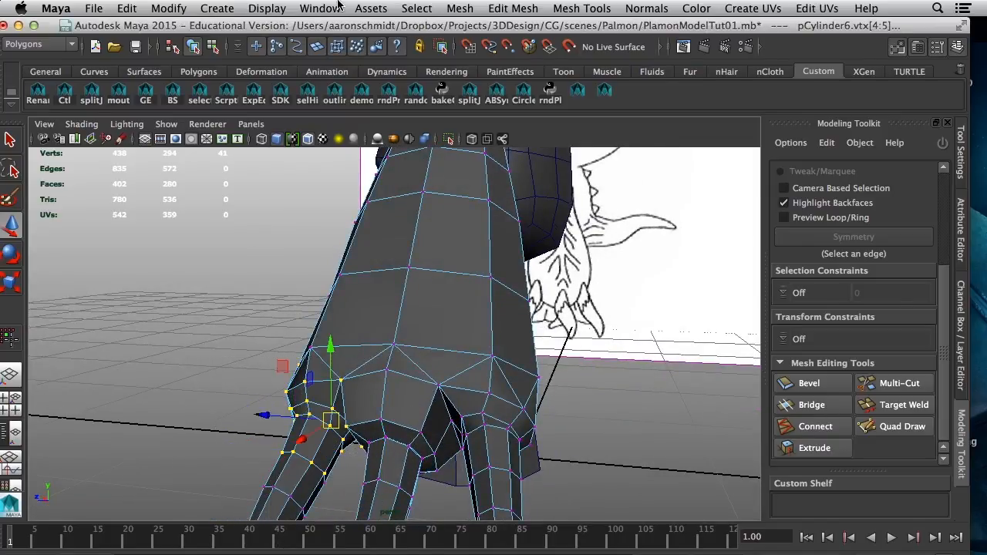
{"action": "left_click", "coordinate": [461, 9]}
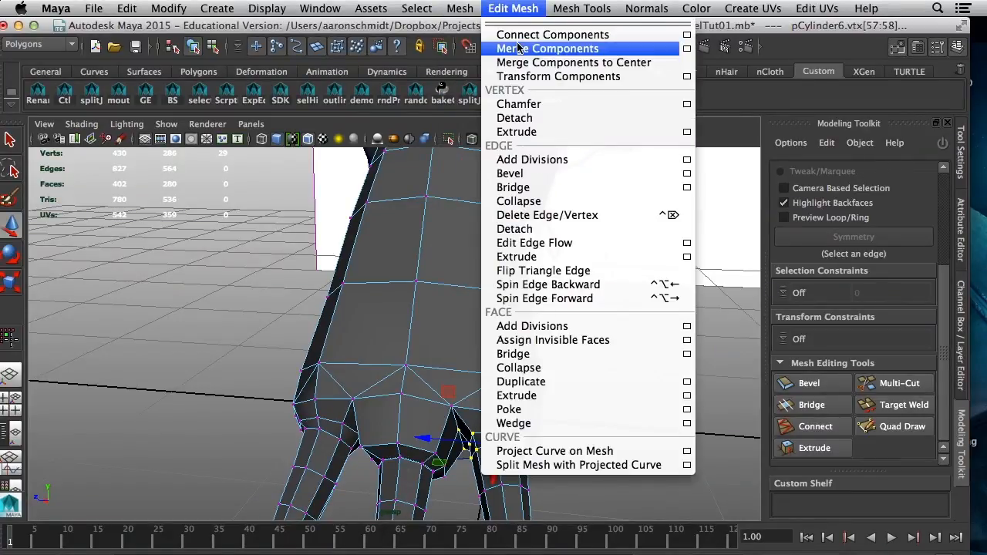
{"action": "left_click", "coordinate": [519, 48]}
Select the overlapping vertices around the middle finger's base and try to merge them.
{"action": "left_click_drag", "start_coordinate": [414, 467], "coordinate": [447, 434], "text": "alt"}
{"action": "right_click_drag", "start_coordinate": [447, 434], "coordinate": [503, 447], "text": "alt"}
{"action": "middle_click_drag", "start_coordinate": [503, 448], "coordinate": [504, 367], "text": "alt"}
{"action": "left_click_drag", "start_coordinate": [416, 293], "coordinate": [532, 397]}
{"action": "mouse_move", "coordinate": [463, 324]}
{"action": "left_mouse_down", "text": "alt"}
{"action": "mouse_move", "coordinate": [315, 301]}
{"action": "mouse_move", "coordinate": [329, 313]}
{"action": "left_mouse_up", "text": "alt"}
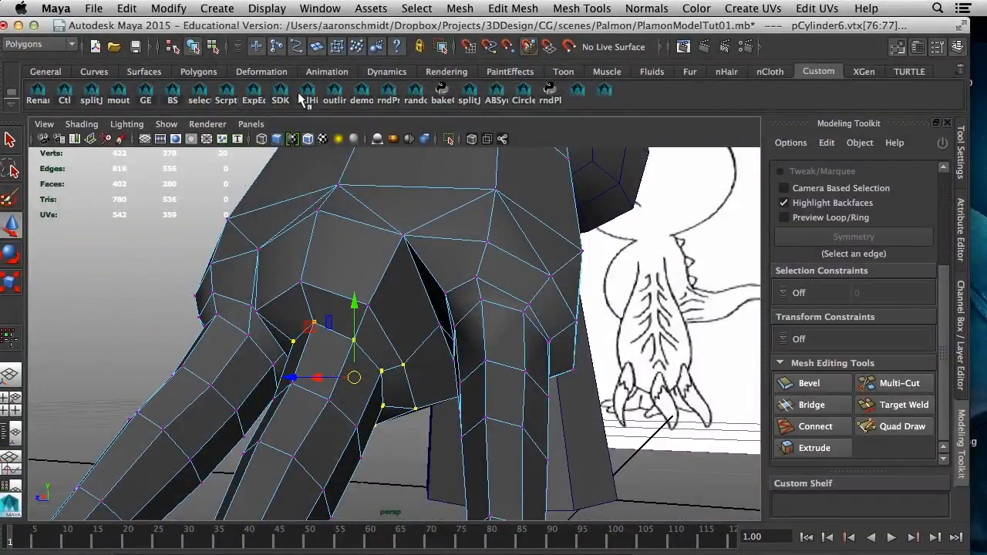
{"action": "left_click", "coordinate": [451, 9]}
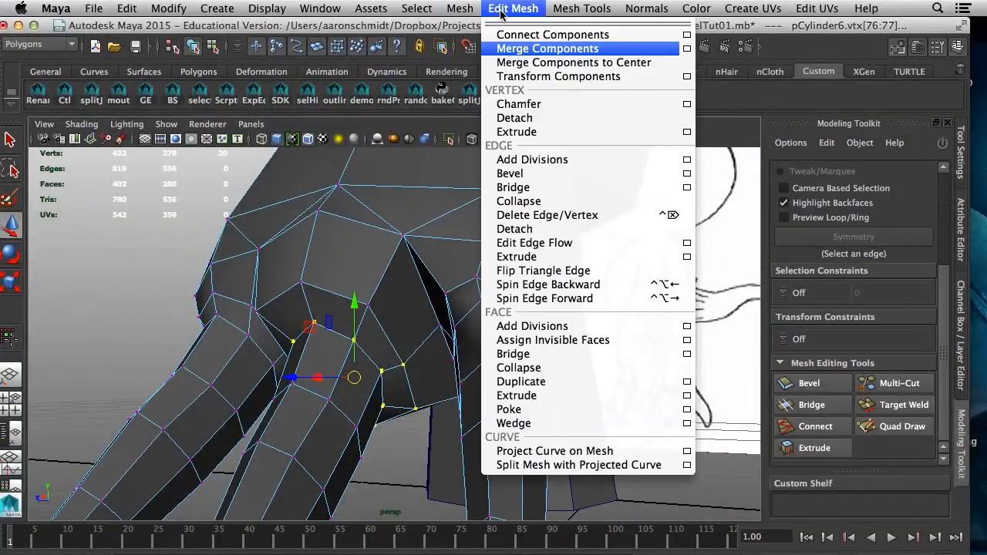
{"action": "left_click", "coordinate": [542, 51]}
Try merging the middle finger's base vertices through the Merge Vertices options, and undo that merge.
{"action": "left_click", "coordinate": [582, 9]}
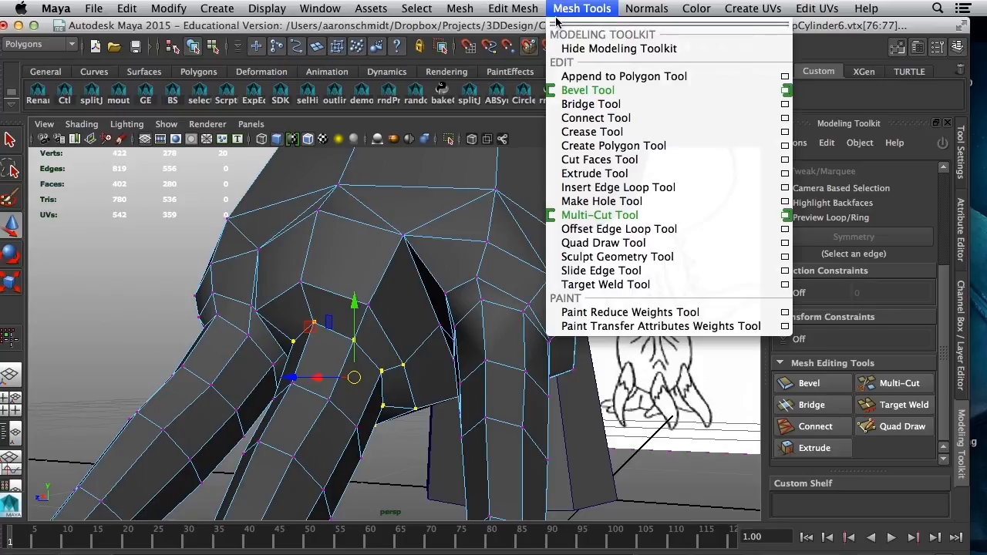
{"action": "mouse_move", "coordinate": [542, 15]}
{"action": "left_click", "coordinate": [686, 49]}
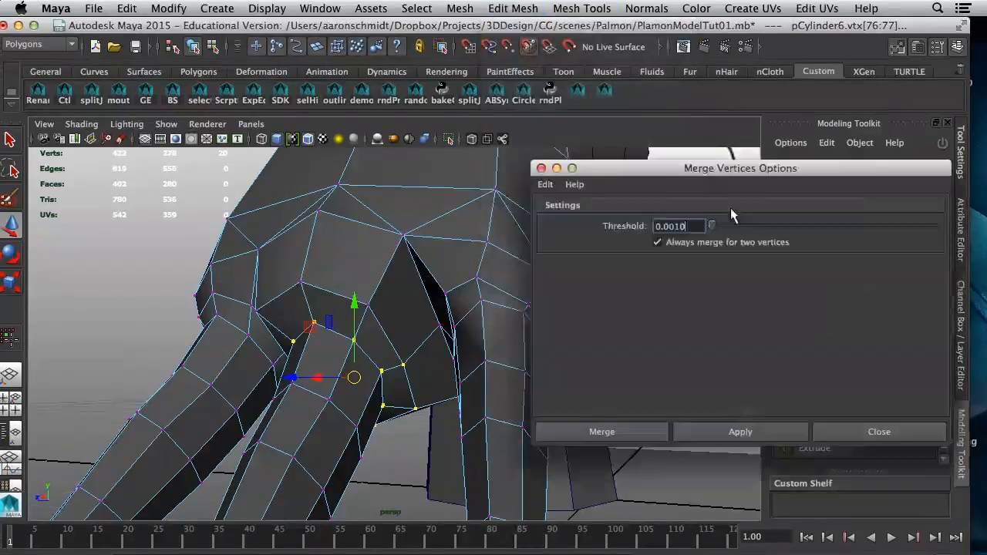
{"action": "left_click", "coordinate": [674, 227]}
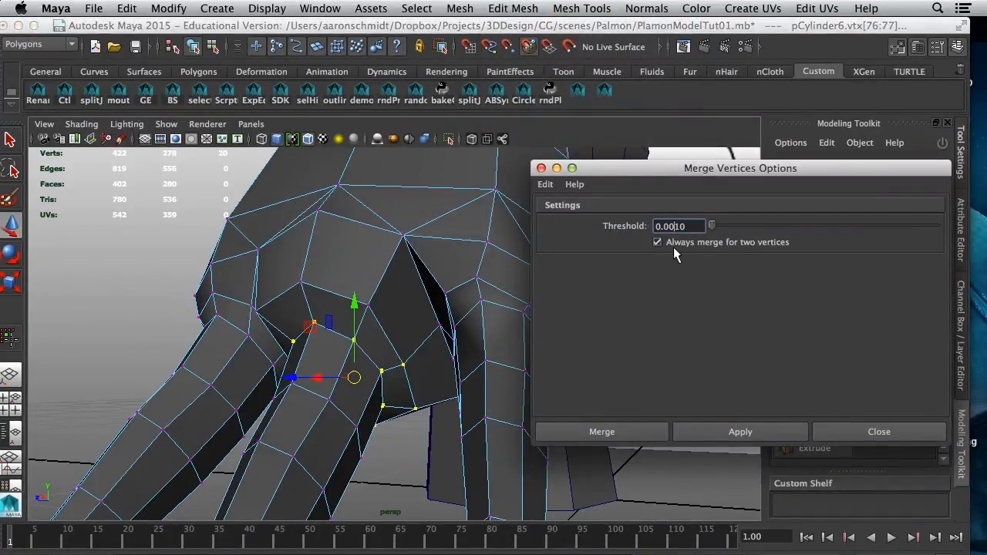
{"action": "left_click", "coordinate": [656, 433]}
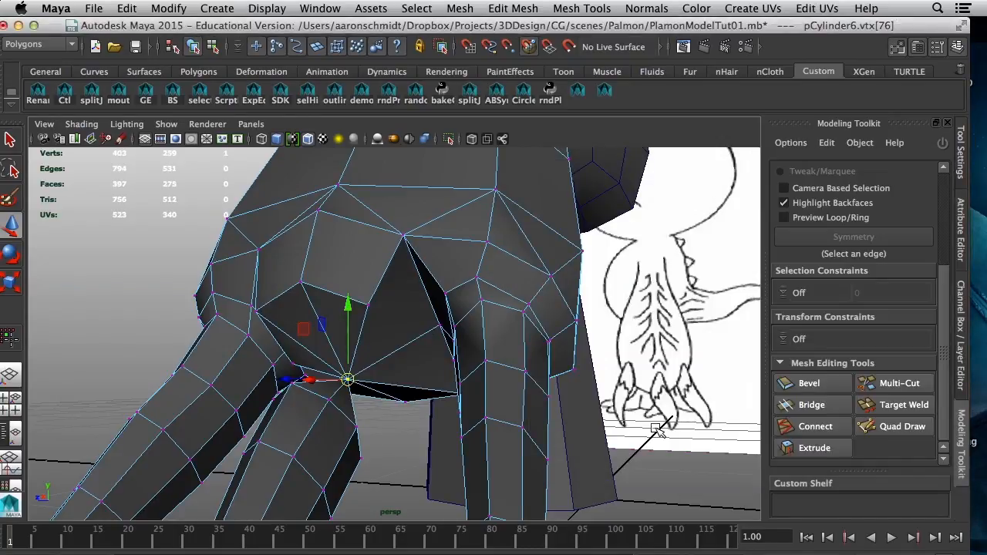
{"action": "key", "text": "z"}
Merge the selected vertices around the middle finger's base with a threshold of 0.01.
{"action": "left_click", "coordinate": [583, 7]}
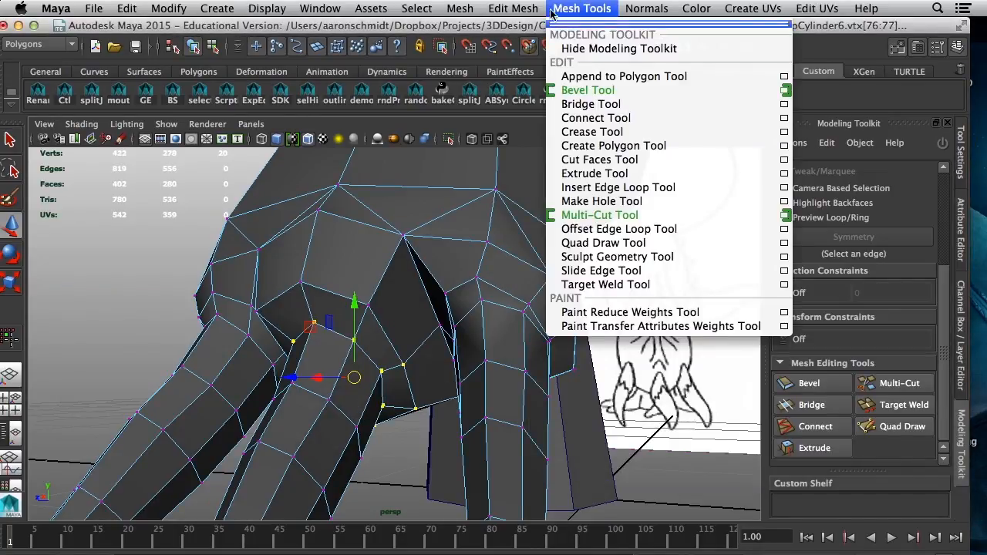
{"action": "left_click", "coordinate": [685, 49]}
{"action": "left_click", "coordinate": [665, 227]}
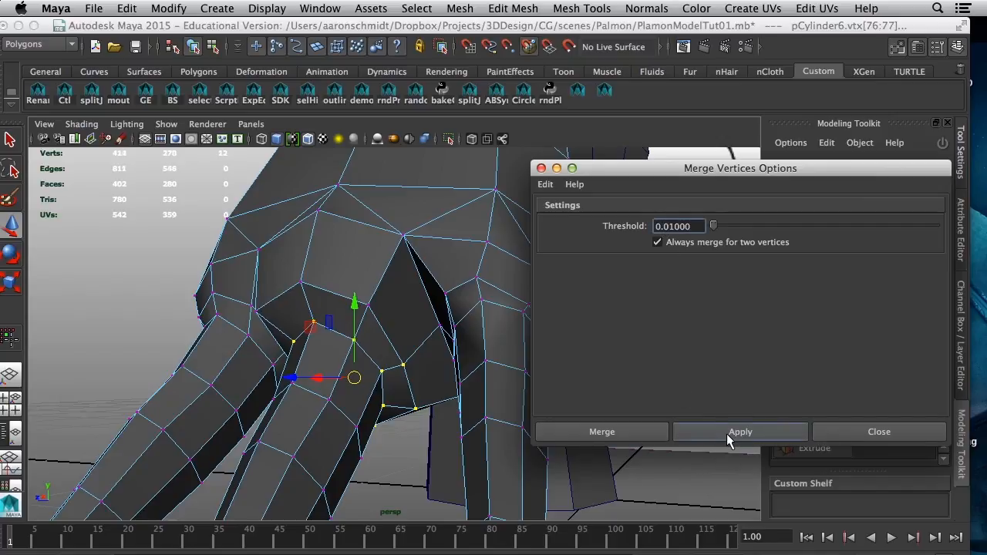
{"action": "left_click_drag", "start_coordinate": [213, 153], "coordinate": [445, 245], "text": "alt"}
{"action": "left_click", "coordinate": [879, 432]}
Show the combined arm in smooth preview and return to object selection.
{"action": "key", "text": "3"}
{"action": "left_click_drag", "start_coordinate": [403, 288], "coordinate": [582, 319], "text": "alt"}
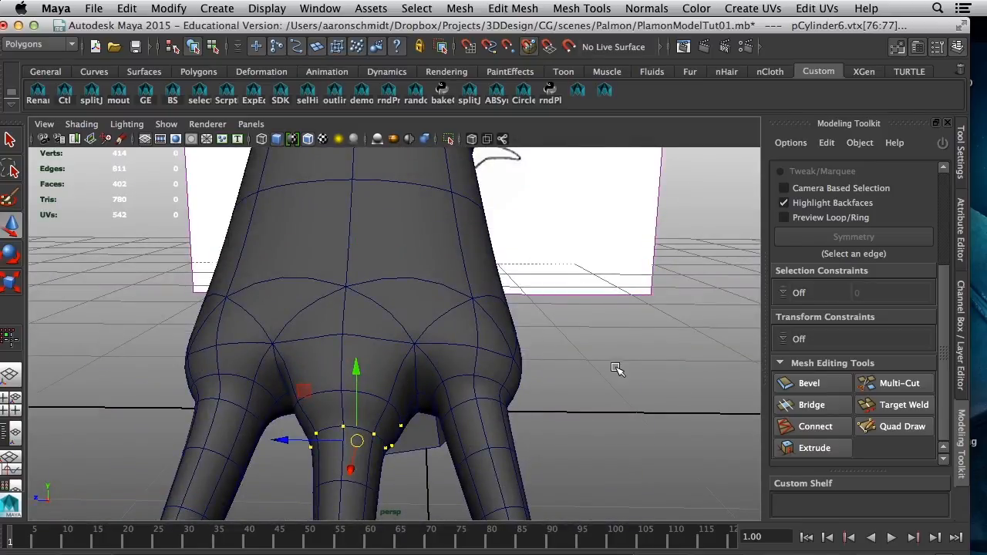
{"action": "key", "text": "F8"}
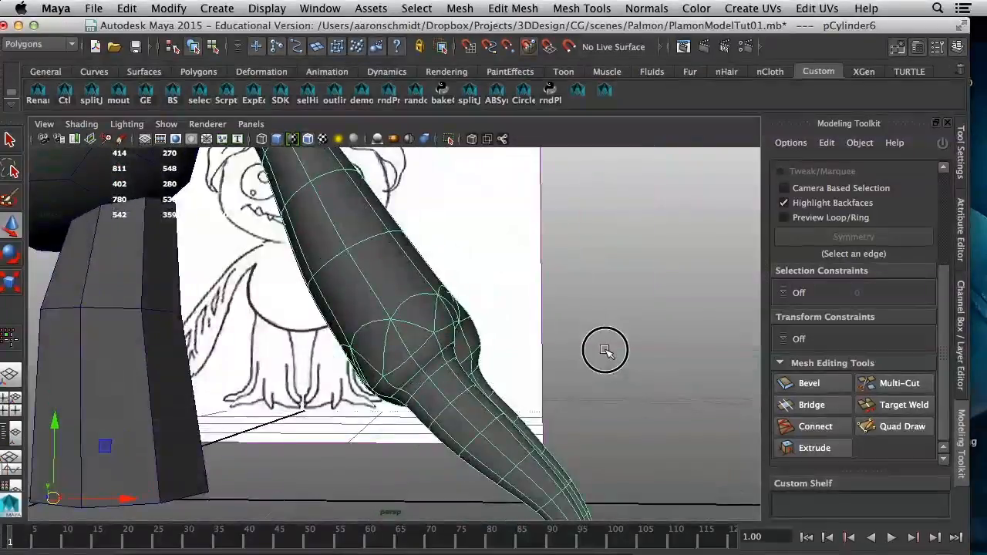